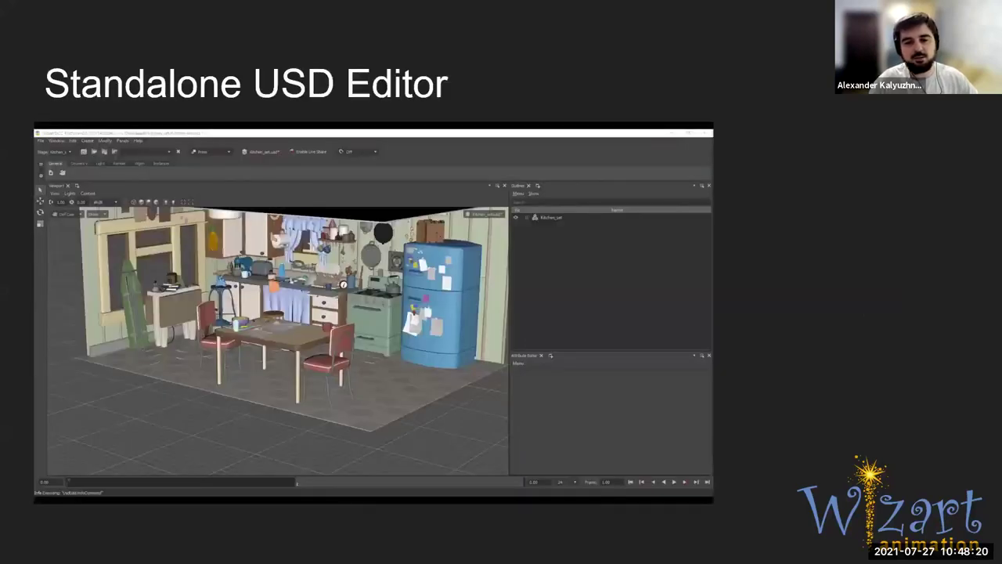
Expand Kitchen_set in the Outliner down to the children of Arch_grp and Props_grp
{"action": "key", "text": "Right"}
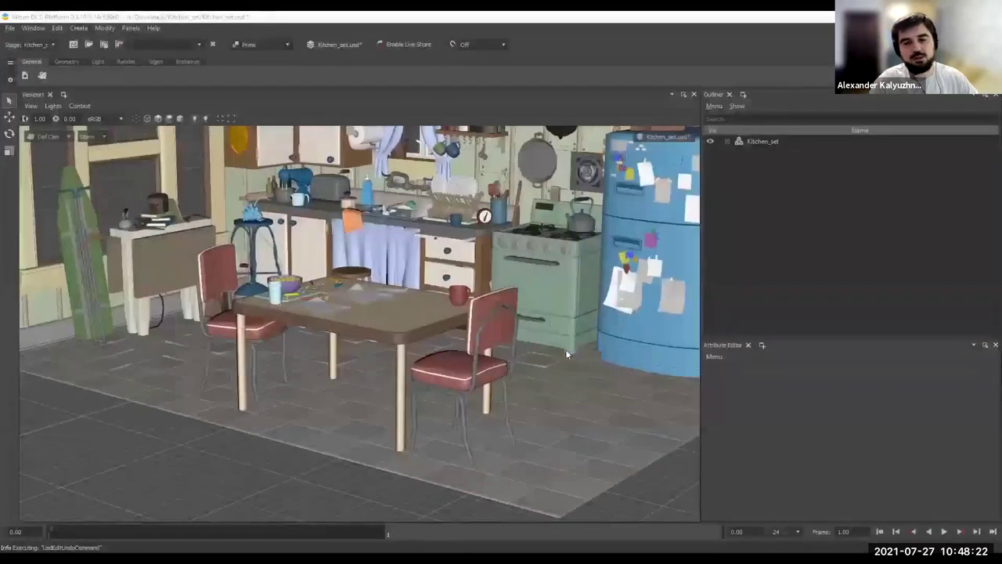
{"action": "scroll", "coordinate": [539, 277], "scroll_direction": "down", "scroll_amount": 2}
{"action": "left_click", "coordinate": [727, 142]}
{"action": "left_click", "coordinate": [738, 164]}
{"action": "left_click", "coordinate": [737, 153]}
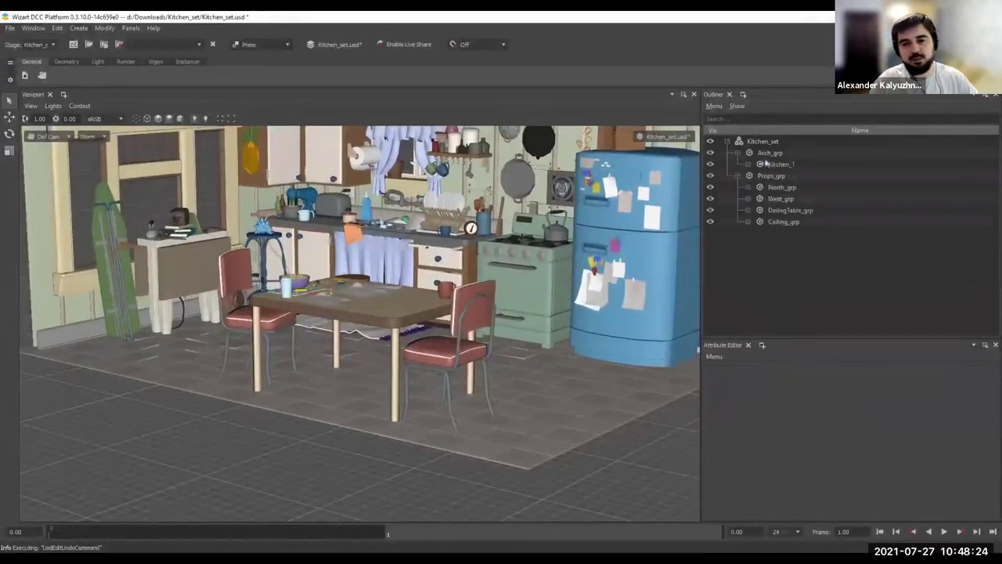
Select Kitchen_1, North_grp and DiningTable_grp one after another to see which objects each contains
{"action": "left_click", "coordinate": [770, 165]}
{"action": "left_click", "coordinate": [774, 188]}
{"action": "left_click", "coordinate": [775, 210]}
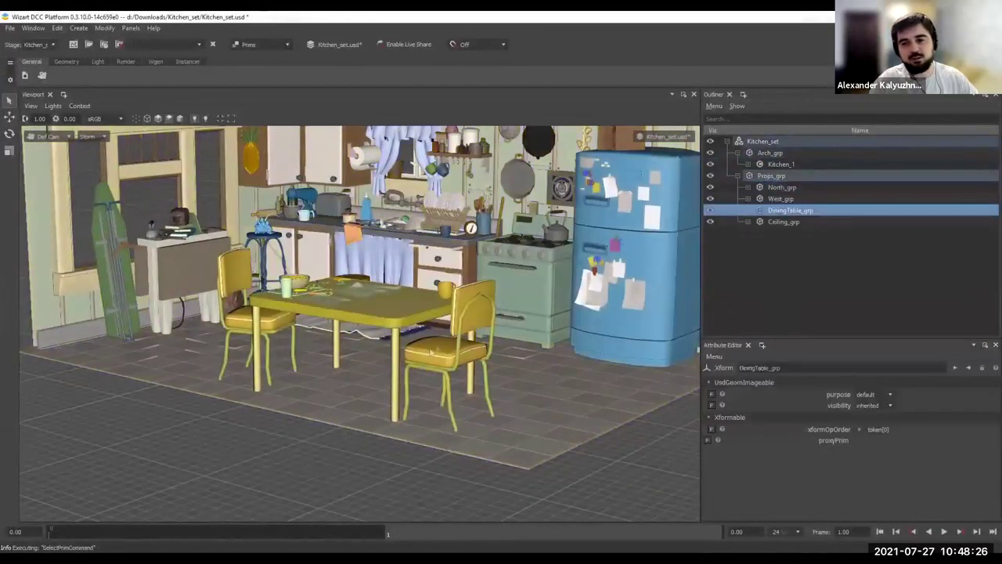
Select the seat cushion of the near dining chair and examine its faceVertexIndices array
{"action": "left_click", "coordinate": [430, 353]}
{"action": "scroll", "coordinate": [867, 440], "scroll_direction": "down", "scroll_amount": 3}
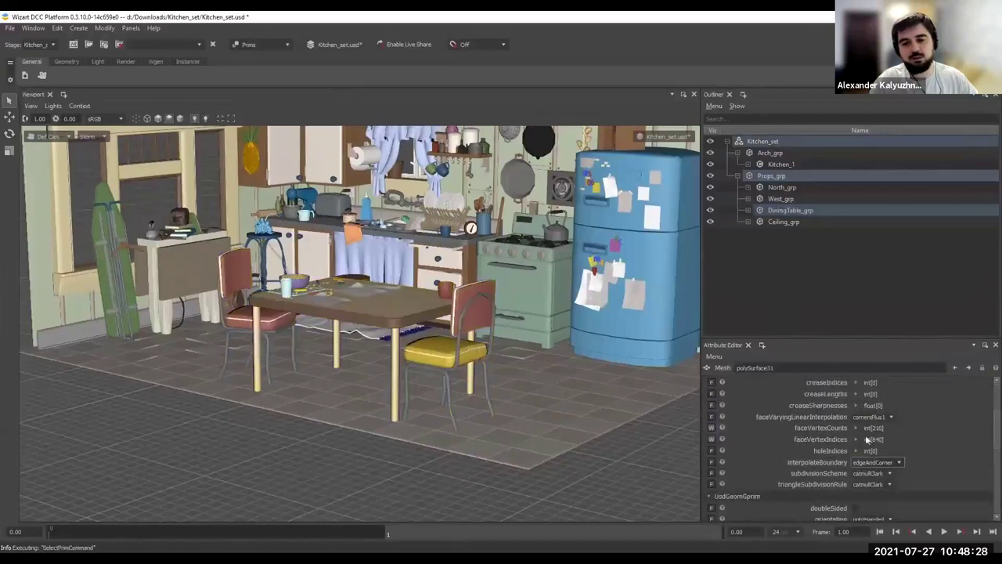
{"action": "left_click", "coordinate": [863, 440]}
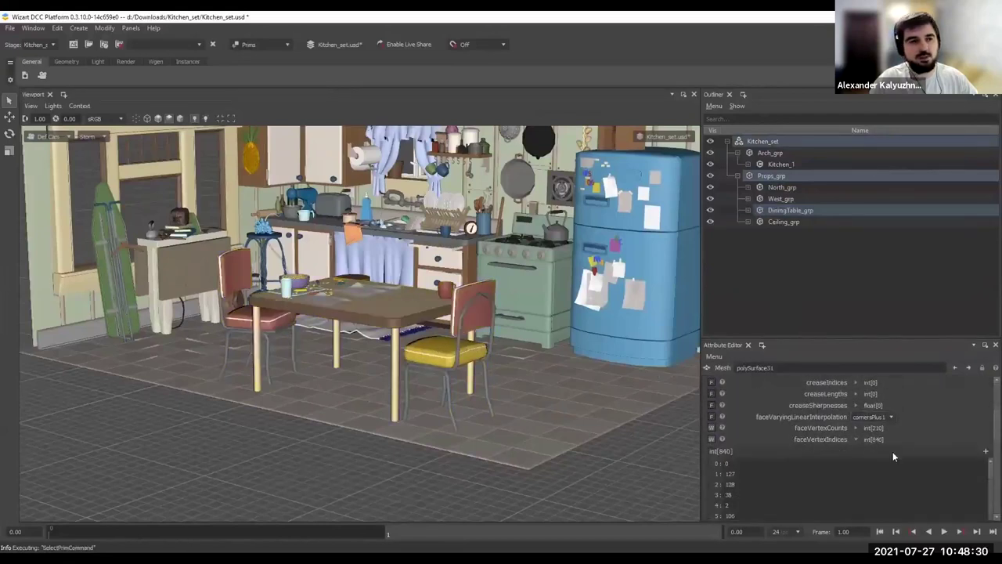
{"action": "scroll", "coordinate": [893, 456], "scroll_direction": "down", "scroll_amount": 5}
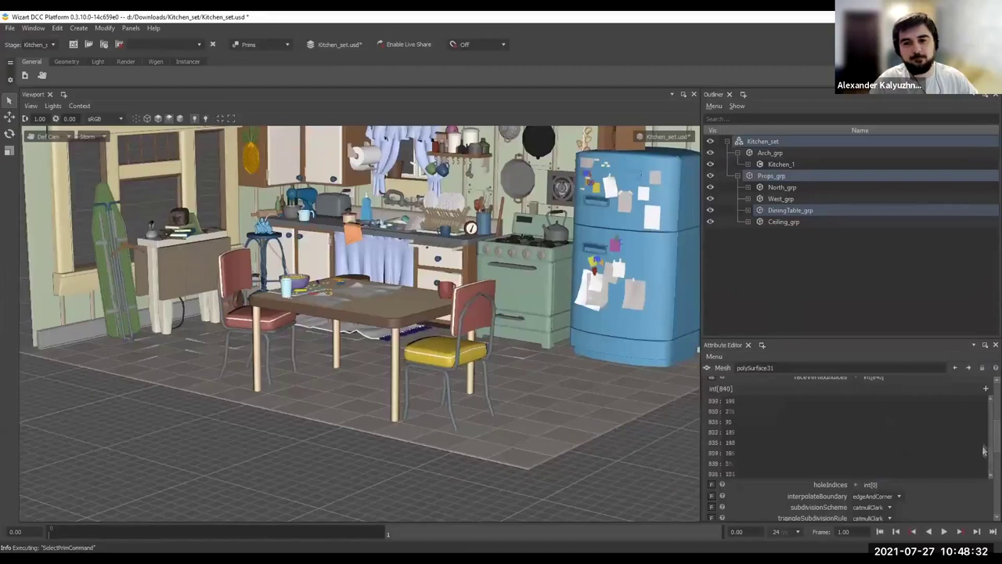
{"action": "left_click_drag", "start_coordinate": [984, 451], "coordinate": [984, 400]}
Open the Script Editor in an enlarged panel beside the Attribute Editor and run the whole get_stage script that prints every prim
{"action": "middle_click_drag", "start_coordinate": [492, 373], "coordinate": [524, 371], "text": "alt"}
{"action": "left_click", "coordinate": [491, 443]}
{"action": "left_click", "coordinate": [762, 345]}
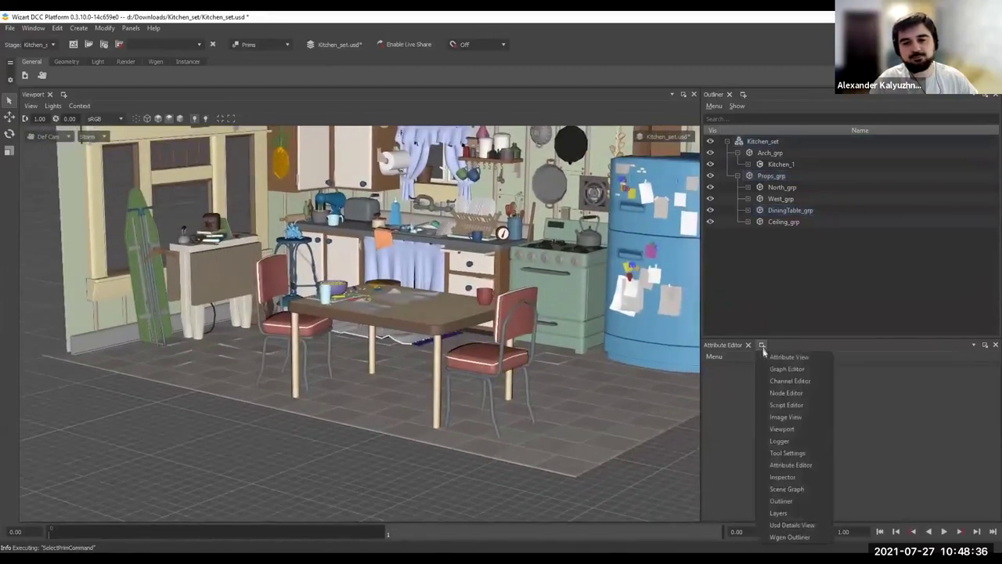
{"action": "left_click", "coordinate": [815, 406]}
{"action": "left_click_drag", "start_coordinate": [830, 338], "coordinate": [830, 279]}
{"action": "key", "text": "ctrl+a"}
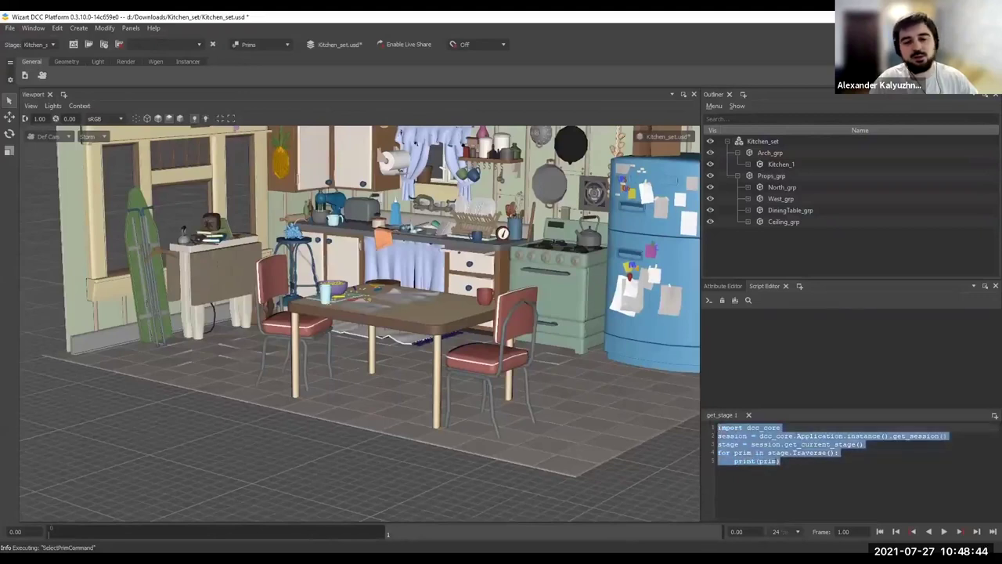
{"action": "key", "text": "ctrl+Return"}
Add the line stage.GetPrimAtPath("/Kitchen_set/Arch_grp/Kitchen_1/Geom/Ceiling") below the loop and run only that line
{"action": "left_click", "coordinate": [789, 461]}
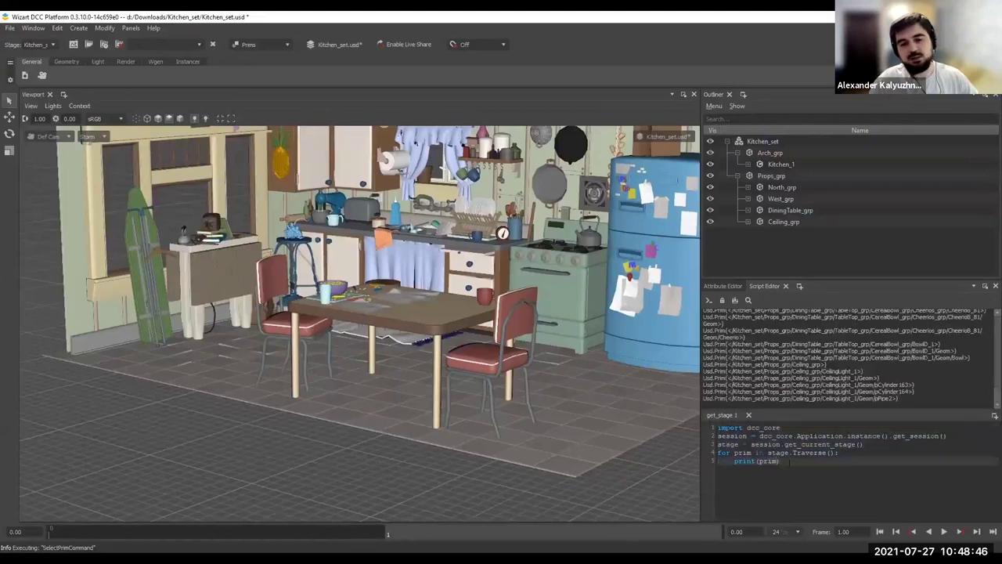
{"action": "key", "text": "Return"}
{"action": "key", "text": "Return"}
{"action": "key", "text": "BackSpace"}
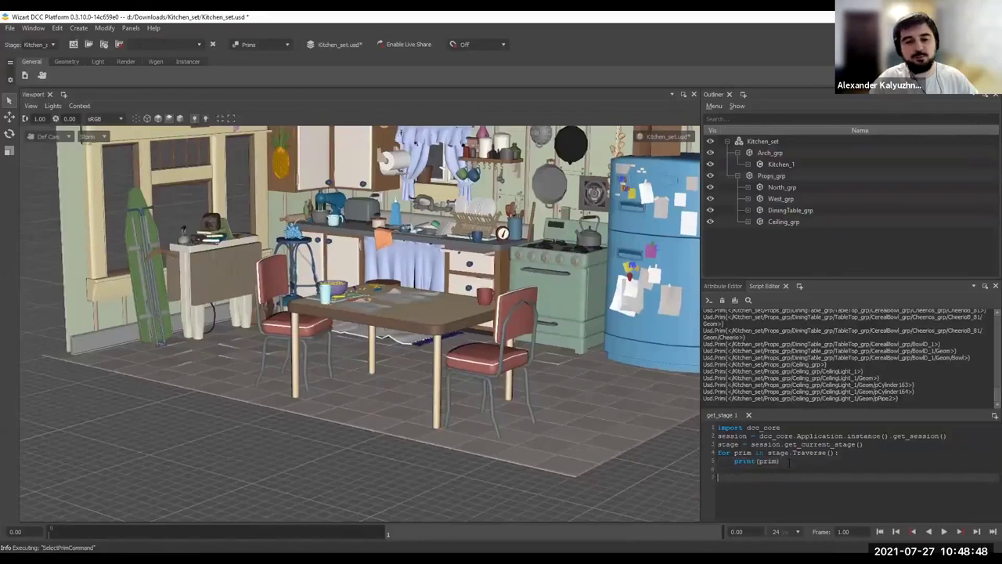
{"action": "type", "text": "stage.G"}
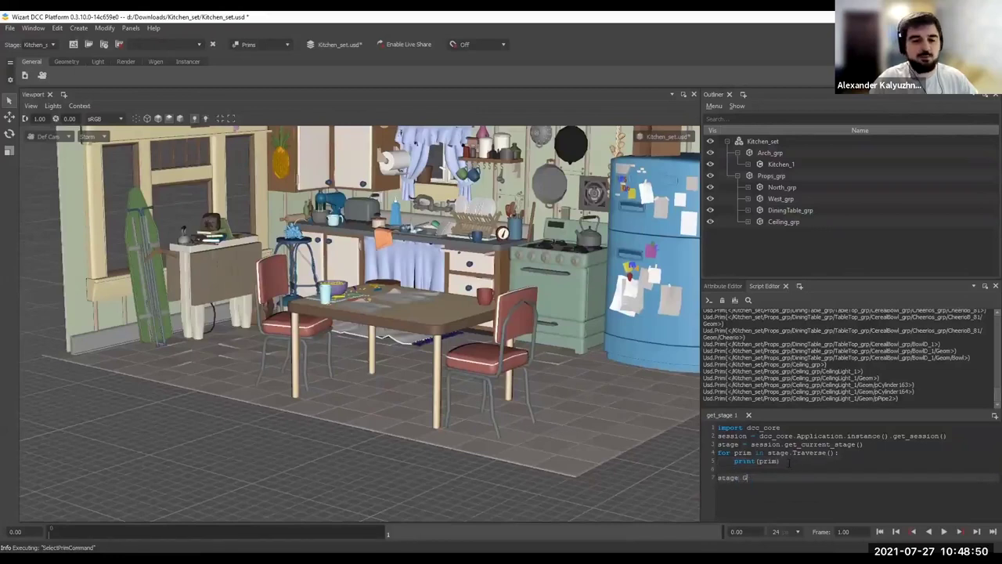
{"action": "type", "text": "etPrimAt"}
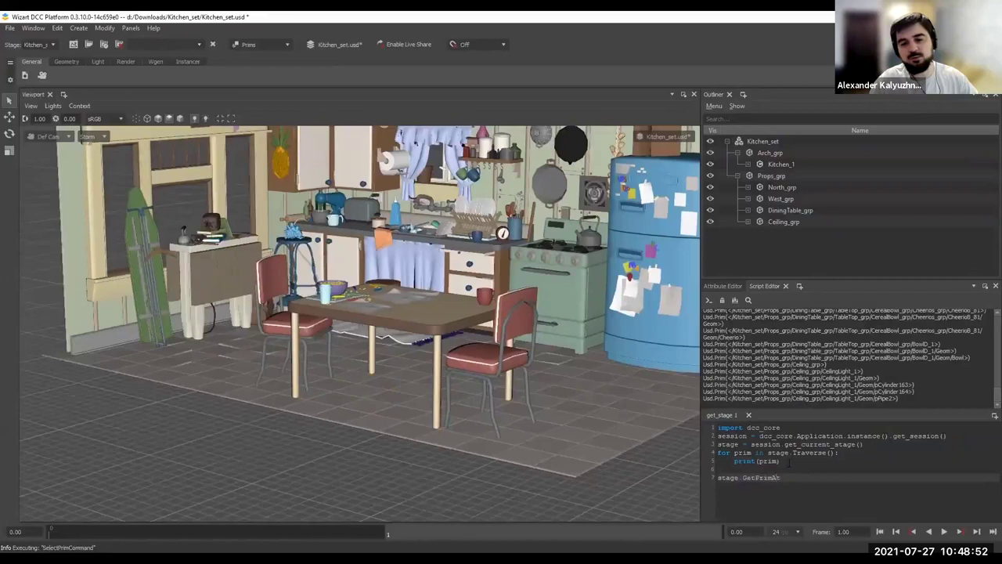
{"action": "type", "text": "Path('"}
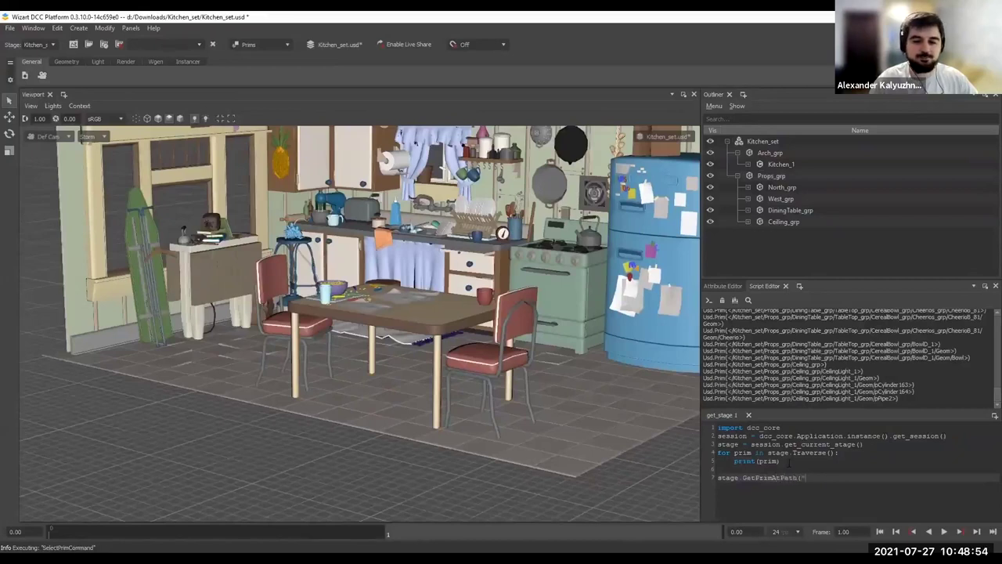
{"action": "type", "text": "/Kitchen_set/Arch_grp/Kitchen_1"}
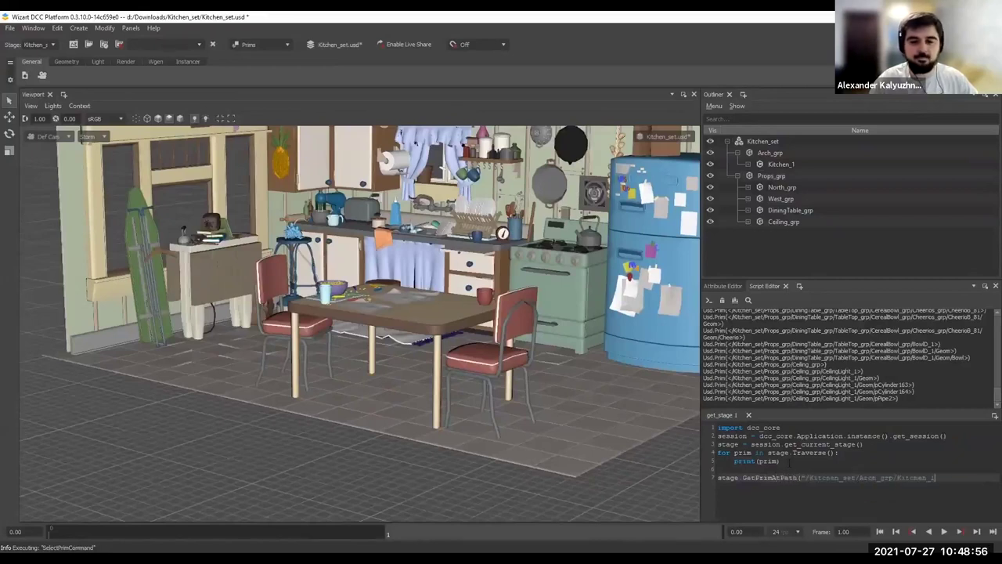
{"action": "type", "text": "/Geom"}
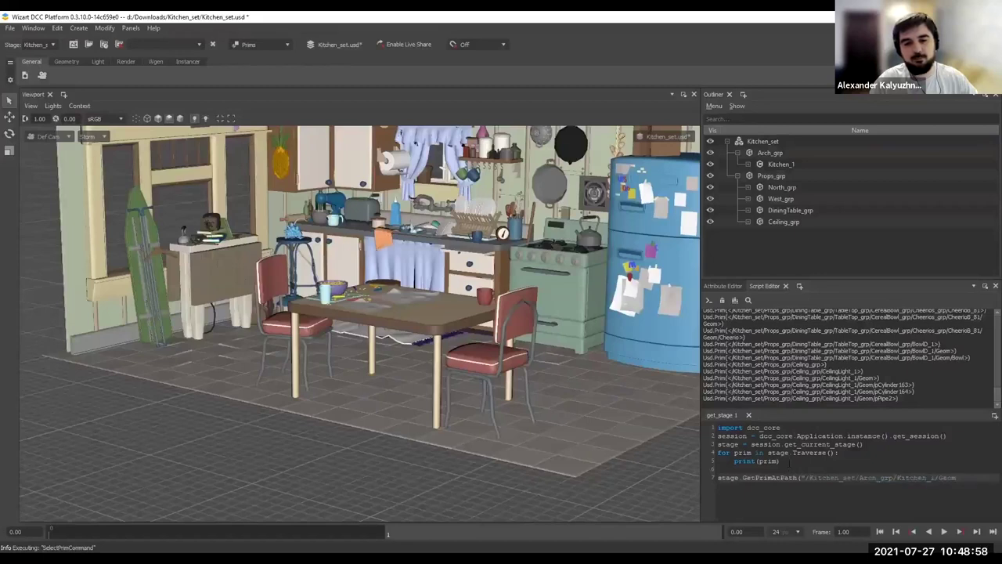
{"action": "type", "text": "/Ceiling"}
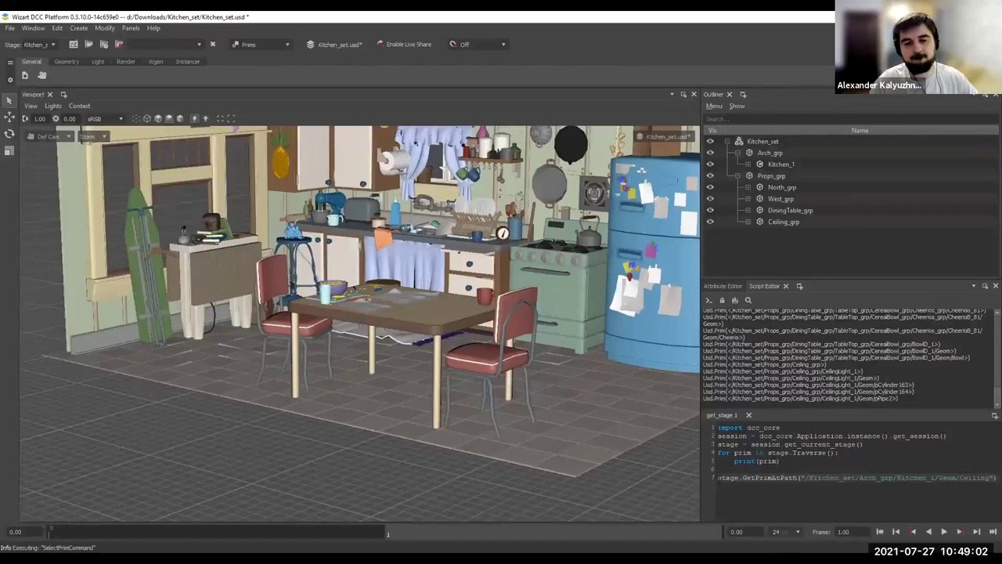
{"action": "key", "text": "shift+Home"}
{"action": "key", "text": "ctrl+Return"}
Select the red cup on the dining table and frame it in the viewport
{"action": "scroll", "coordinate": [572, 375], "scroll_direction": "down", "scroll_amount": 3}
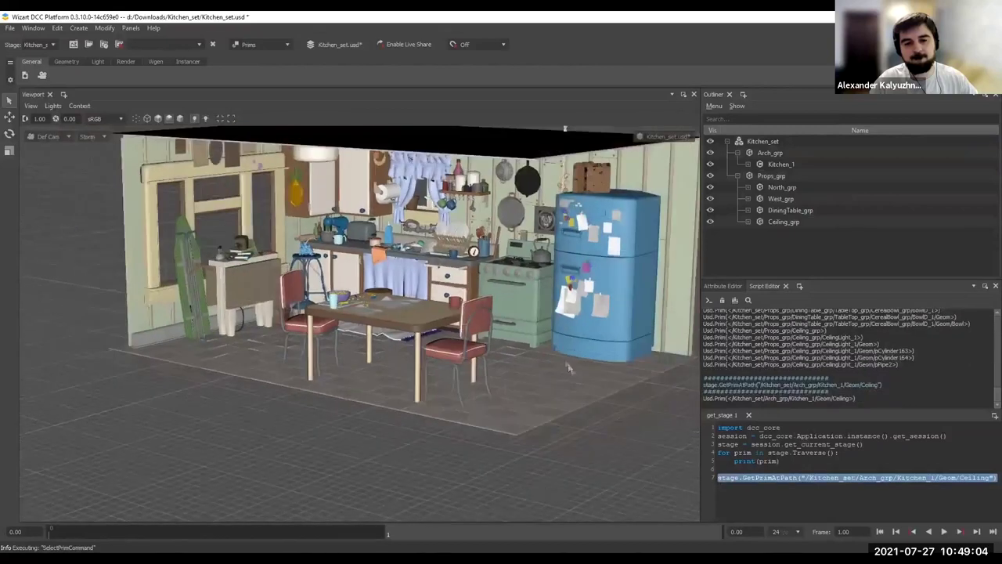
{"action": "left_click_drag", "start_coordinate": [572, 374], "coordinate": [496, 352], "text": "alt"}
{"action": "scroll", "coordinate": [474, 353], "scroll_direction": "up", "scroll_amount": 8}
{"action": "left_click", "coordinate": [597, 186]}
{"action": "key", "text": "f"}
{"action": "left_click_drag", "start_coordinate": [423, 274], "coordinate": [419, 296], "text": "alt"}
{"action": "scroll", "coordinate": [420, 296], "scroll_direction": "down", "scroll_amount": 8}
{"action": "scroll", "coordinate": [344, 310], "scroll_direction": "down", "scroll_amount": 4}
{"action": "scroll", "coordinate": [352, 318], "scroll_direction": "up", "scroll_amount": 6}
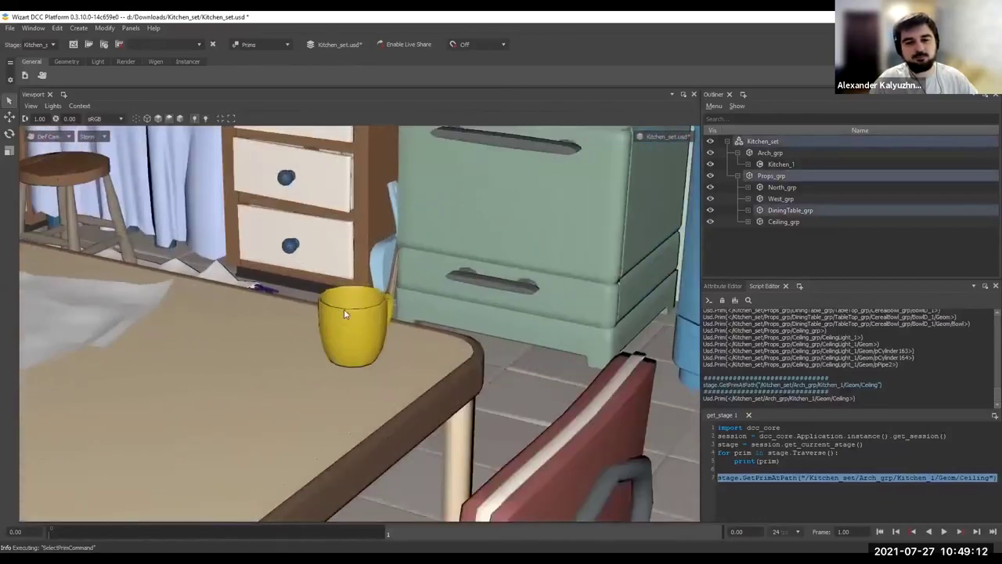
Switch the cup's selection mode through Faces, Edges and Points, and return it to Prims
{"action": "right_click_drag", "start_coordinate": [358, 304], "coordinate": [415, 305]}
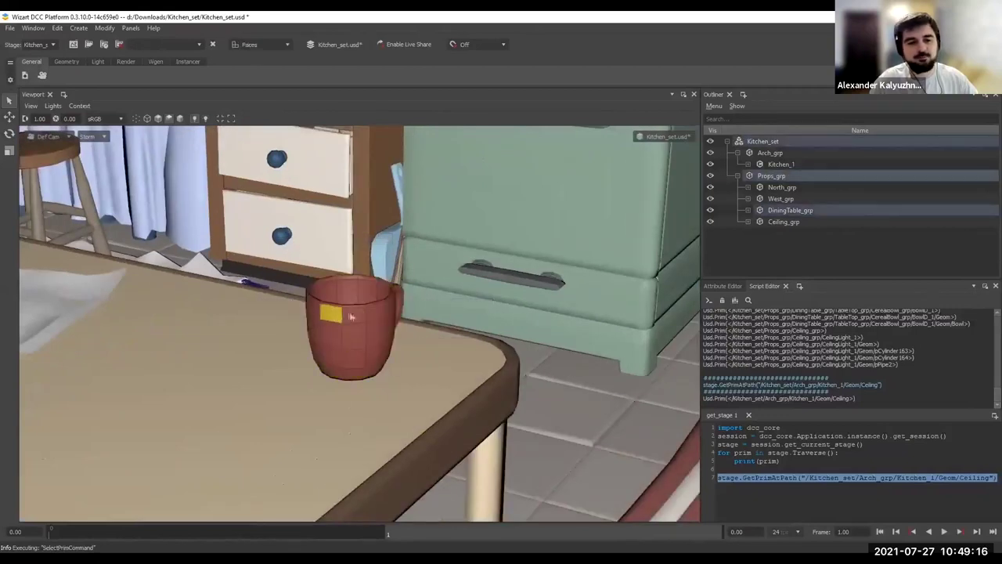
{"action": "right_click_drag", "start_coordinate": [359, 316], "coordinate": [418, 286]}
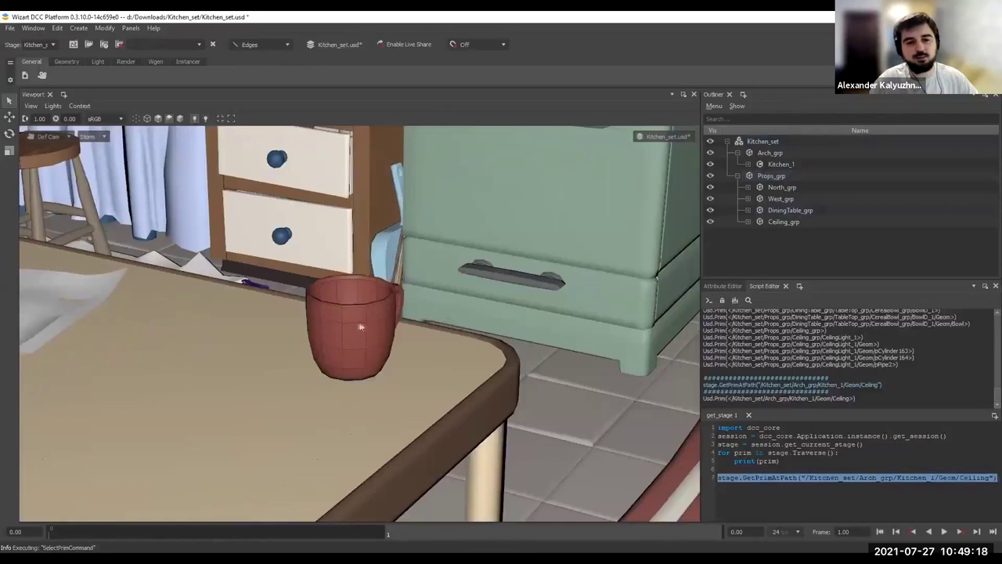
{"action": "right_click_drag", "start_coordinate": [376, 323], "coordinate": [376, 256]}
{"action": "left_click_drag", "start_coordinate": [357, 307], "coordinate": [365, 338], "text": "alt"}
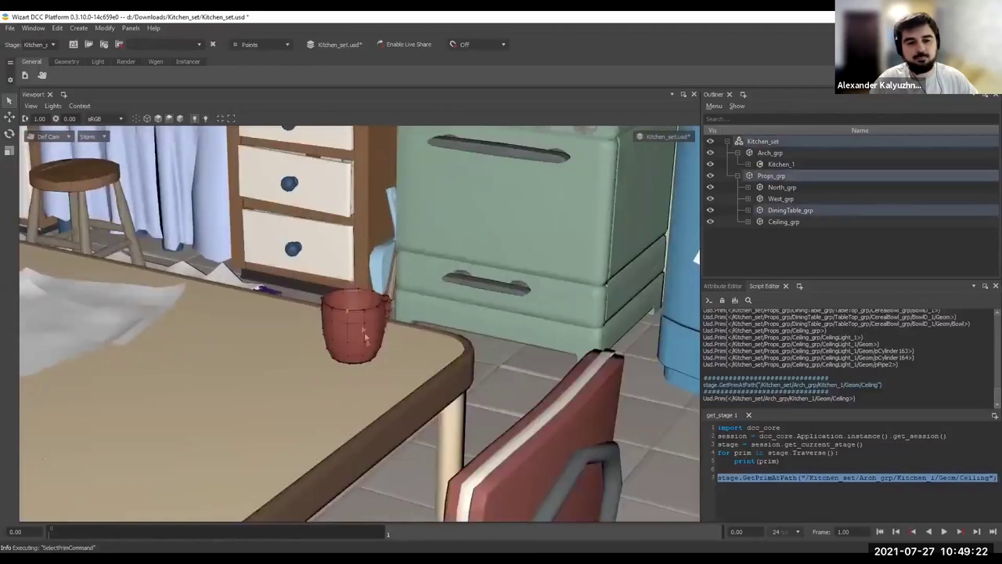
{"action": "right_click_drag", "start_coordinate": [365, 338], "coordinate": [363, 383]}
Deselect the cup and bring the whole dining area back into the viewport
{"action": "scroll", "coordinate": [363, 383], "scroll_direction": "down", "scroll_amount": 10}
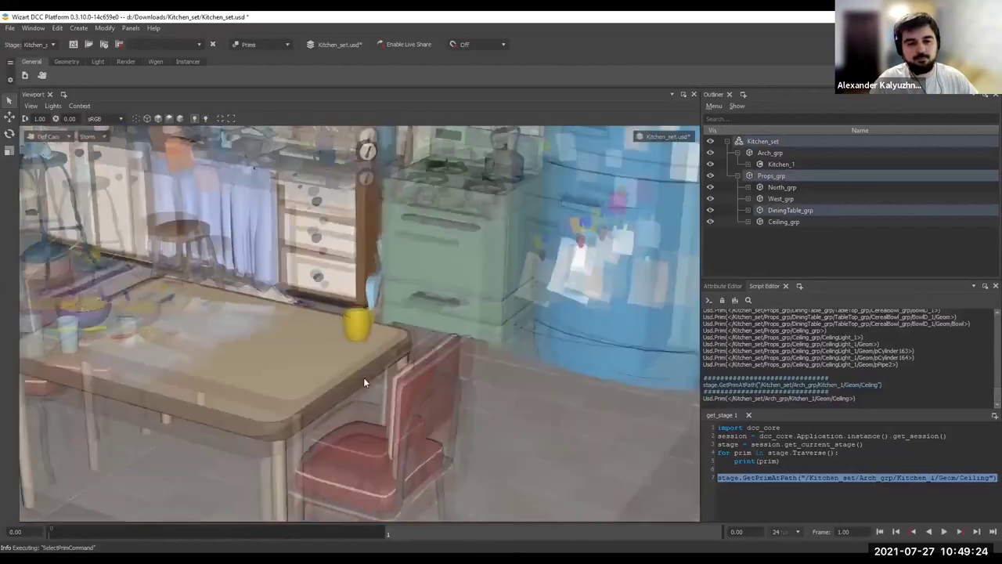
{"action": "left_click", "coordinate": [326, 447]}
{"action": "left_click_drag", "start_coordinate": [326, 447], "coordinate": [396, 431], "text": "alt"}
{"action": "middle_click_drag", "start_coordinate": [396, 431], "coordinate": [388, 399], "text": "alt"}
{"action": "scroll", "coordinate": [389, 398], "scroll_direction": "up", "scroll_amount": 5}
{"action": "right_click", "coordinate": [385, 315]}
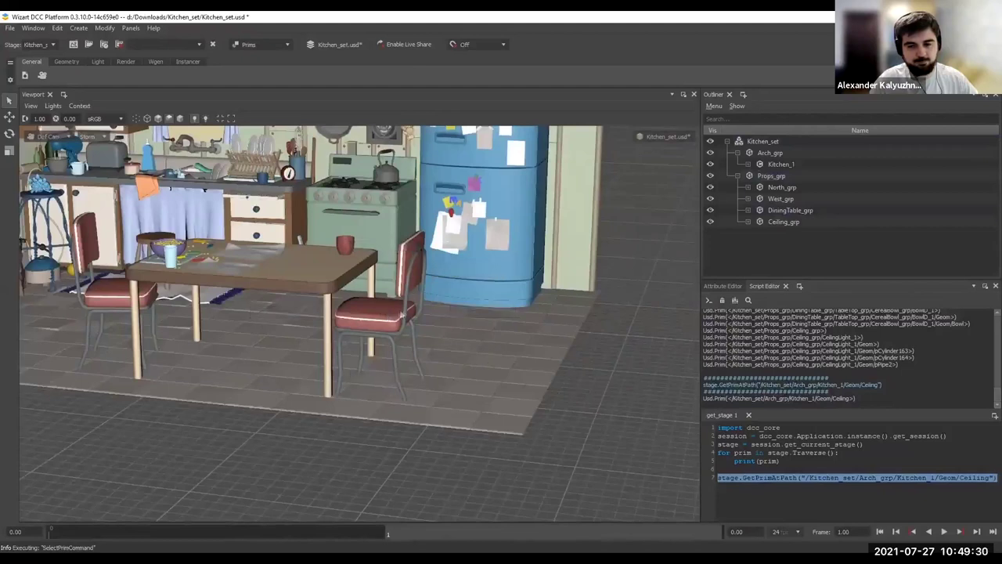
{"action": "middle_click_drag", "start_coordinate": [400, 314], "coordinate": [408, 311], "text": "alt"}
Add a Layers panel beside the Script Editor, widen the side panels and expand the Kitchen_set.usd layer
{"action": "left_click", "coordinate": [799, 286]}
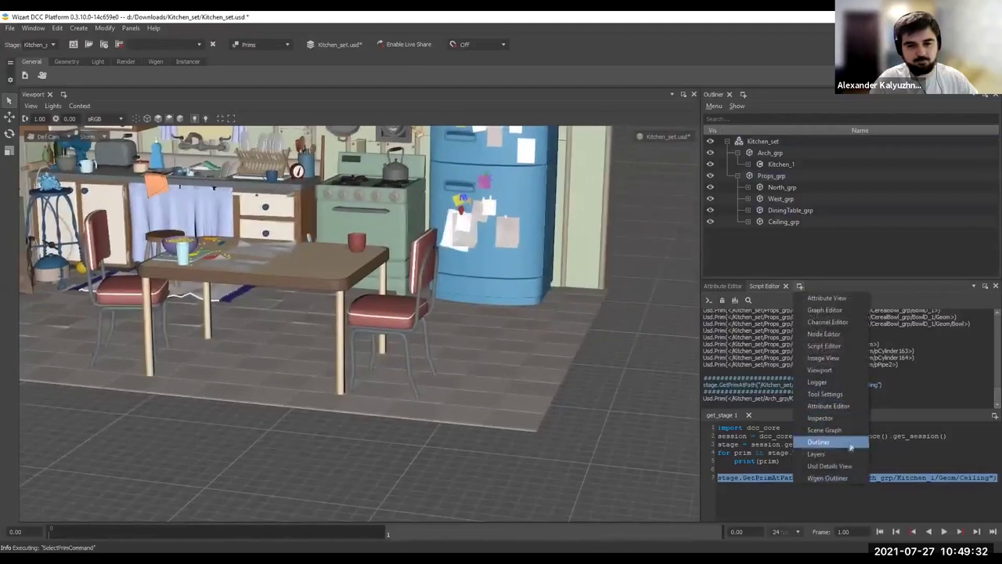
{"action": "left_click", "coordinate": [818, 440]}
{"action": "left_click_drag", "start_coordinate": [700, 348], "coordinate": [673, 344]}
{"action": "left_click", "coordinate": [675, 345]}
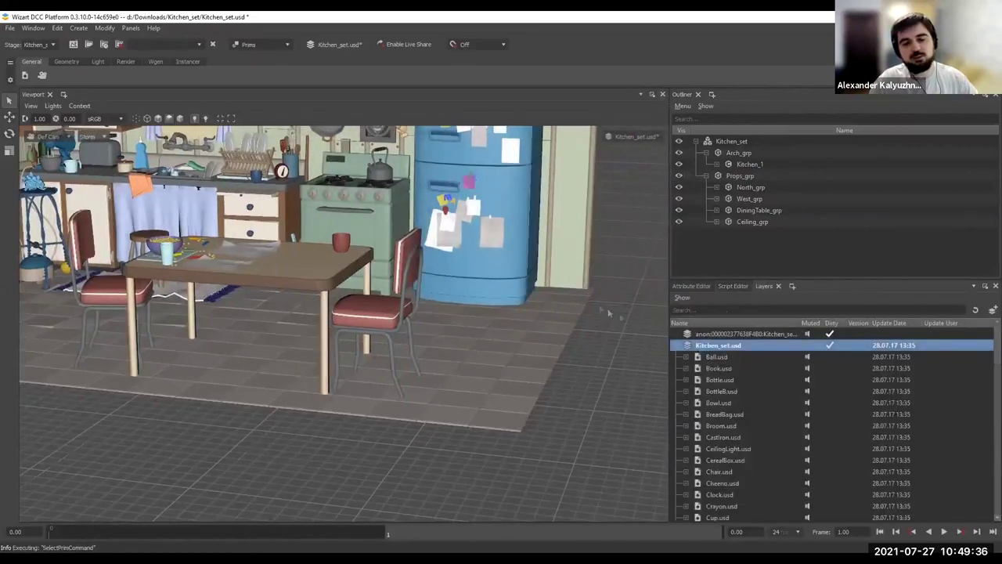
Insert an empty def Scope "test" above Kitchen_set in the text of the Kitchen_set.usd layer, then save and close the layer text
{"action": "double_click", "coordinate": [712, 345]}
{"action": "left_click", "coordinate": [353, 206]}
{"action": "key", "text": "Return"}
{"action": "type", "text": "def Sc"}
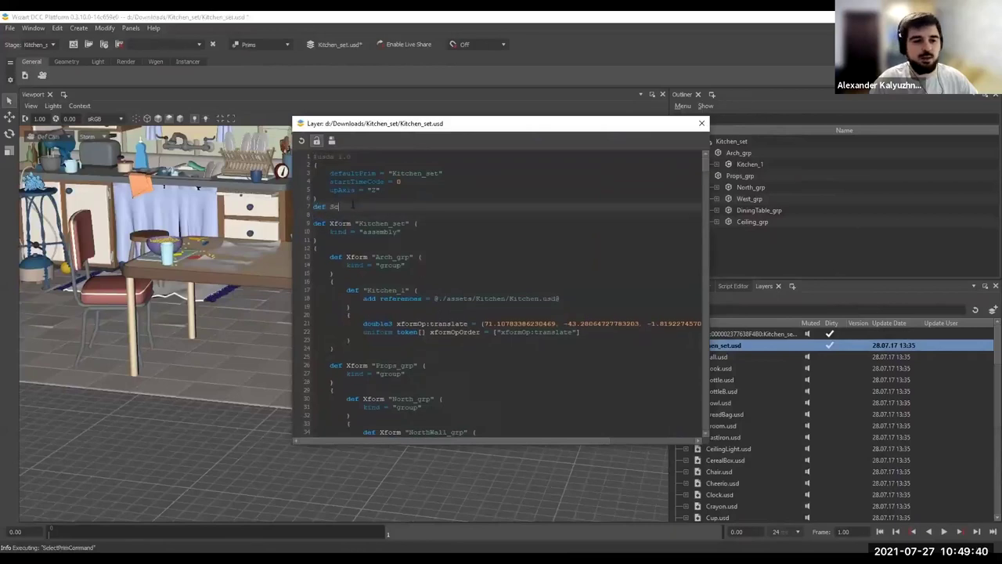
{"action": "type", "text": "ope \"test\""}
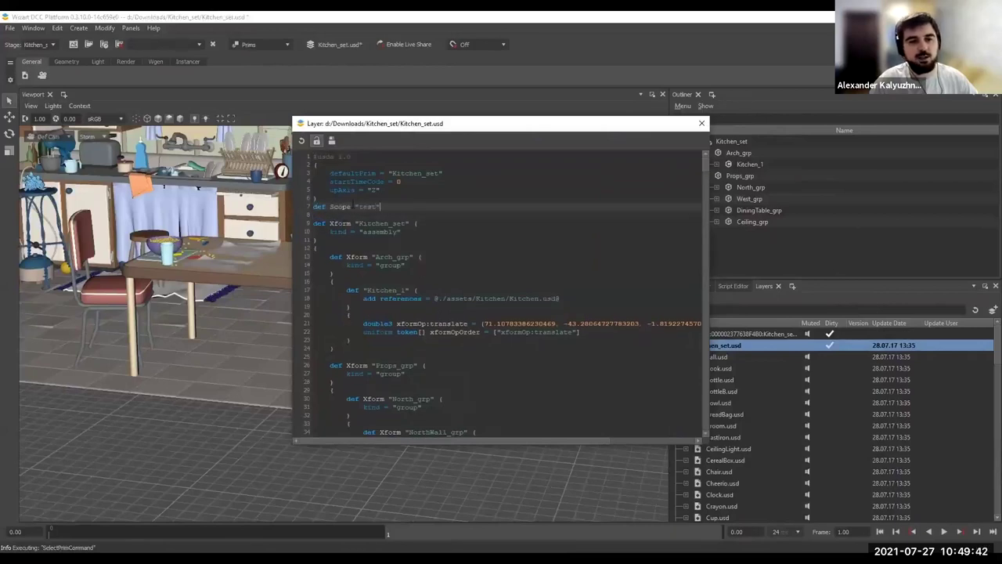
{"action": "key", "text": "Return"}
{"action": "type", "text": "{}"}
{"action": "key", "text": "BackSpace"}
{"action": "key", "text": "BackSpace"}
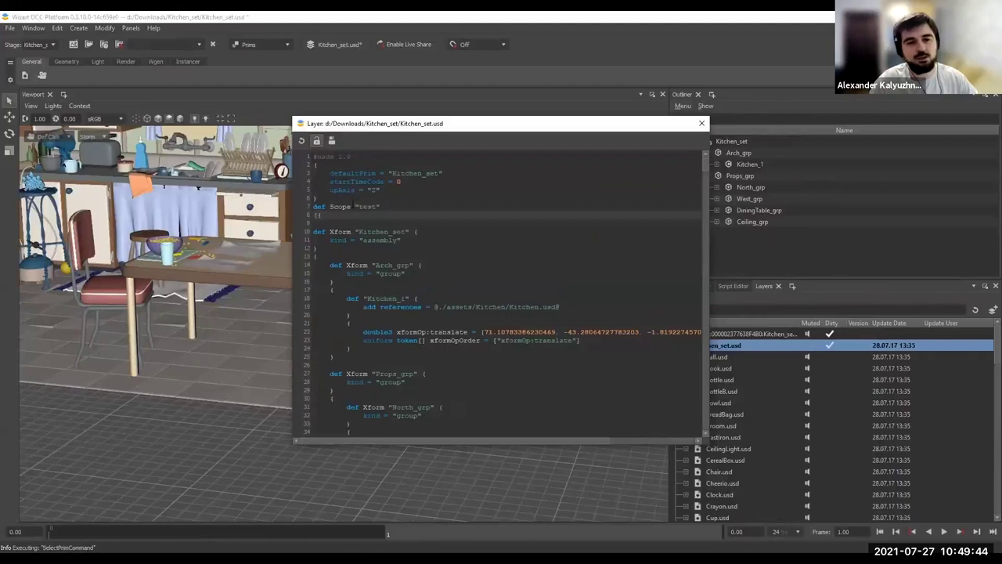
{"action": "left_click", "coordinate": [333, 142]}
{"action": "left_click", "coordinate": [702, 125]}
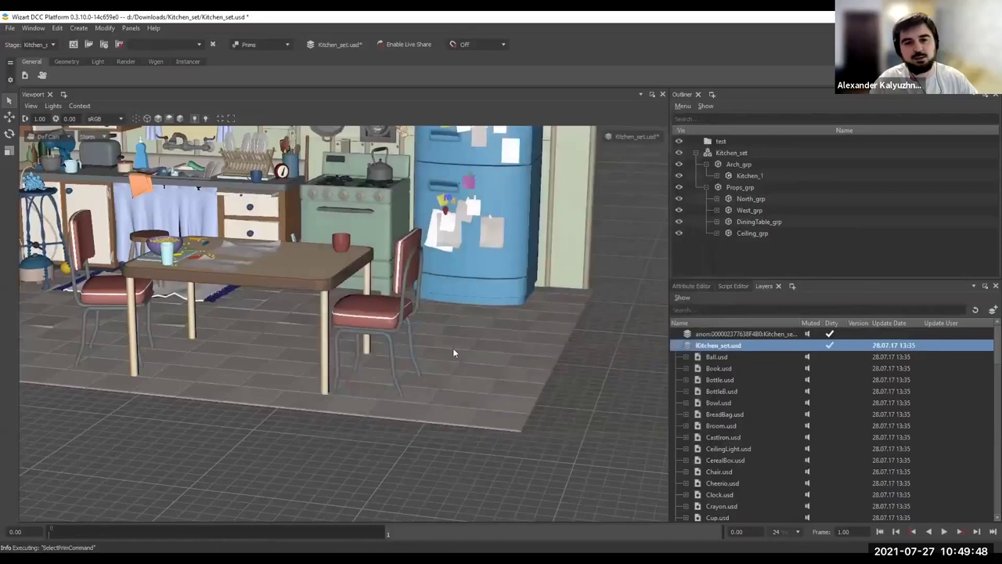
Select the red cup on the dining table for editing with the Move tool
{"action": "left_click_drag", "start_coordinate": [422, 328], "coordinate": [505, 331], "text": "alt"}
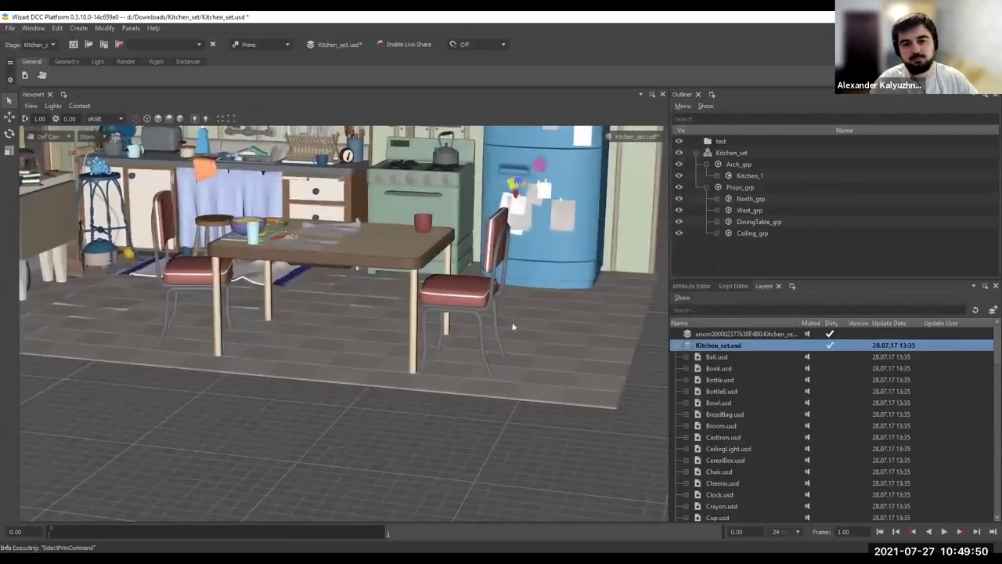
{"action": "right_click_drag", "start_coordinate": [508, 329], "coordinate": [438, 326], "text": "alt"}
{"action": "middle_click_drag", "start_coordinate": [438, 325], "coordinate": [451, 349], "text": "alt"}
{"action": "right_click_drag", "start_coordinate": [451, 349], "coordinate": [492, 348], "text": "alt"}
{"action": "left_click", "coordinate": [505, 359]}
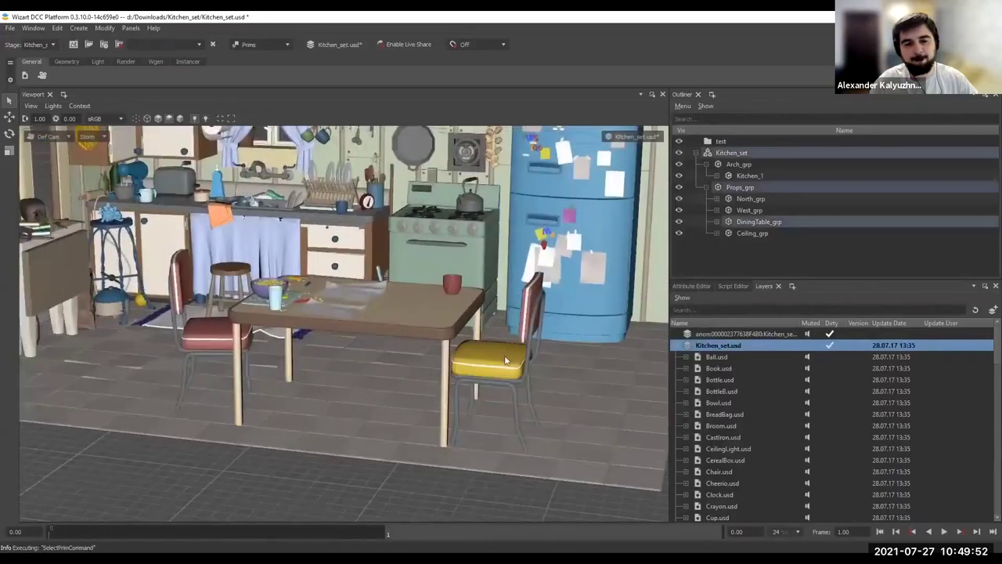
{"action": "middle_click_drag", "start_coordinate": [504, 358], "coordinate": [460, 309], "text": "alt"}
{"action": "left_click", "coordinate": [418, 241]}
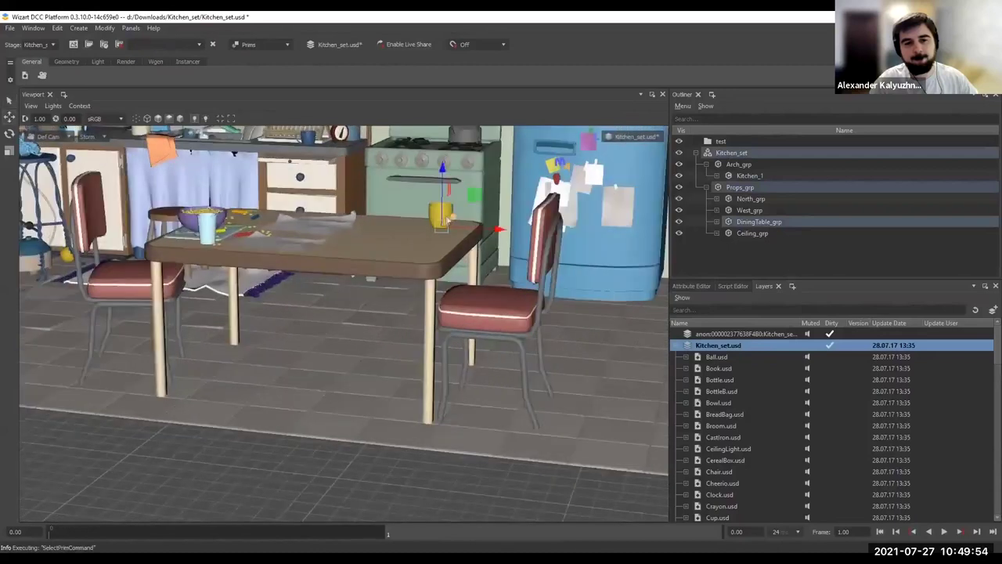
{"action": "middle_click_drag", "start_coordinate": [449, 220], "coordinate": [416, 243], "text": "alt"}
Open the Tool Settings beside the Outliner and move the cup slightly across the tabletop
{"action": "left_click", "coordinate": [712, 94]}
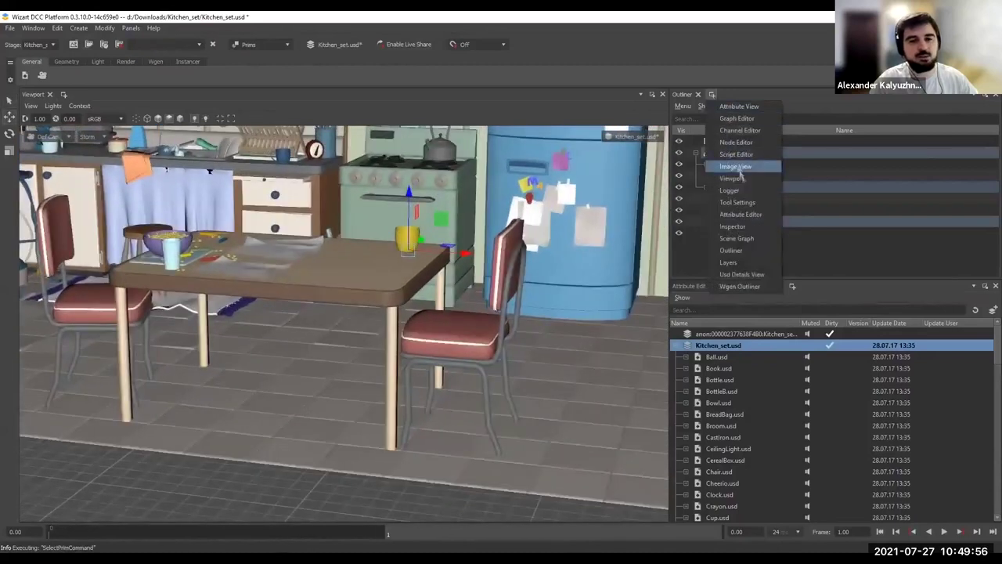
{"action": "left_click", "coordinate": [764, 202]}
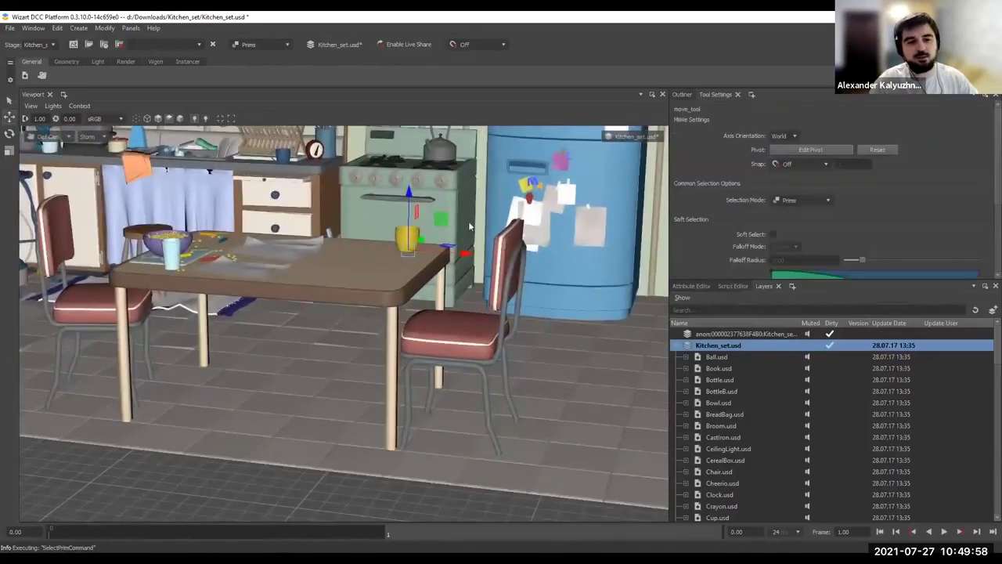
{"action": "middle_click_drag", "start_coordinate": [455, 229], "coordinate": [445, 241], "text": "alt"}
{"action": "left_click_drag", "start_coordinate": [401, 255], "coordinate": [391, 270]}
Show the cup's Xformable attributes in the Attribute Editor
{"action": "left_click", "coordinate": [690, 285]}
{"action": "left_click_drag", "start_coordinate": [431, 238], "coordinate": [463, 261], "text": "alt"}
{"action": "scroll", "coordinate": [961, 451], "scroll_direction": "down", "scroll_amount": 6}
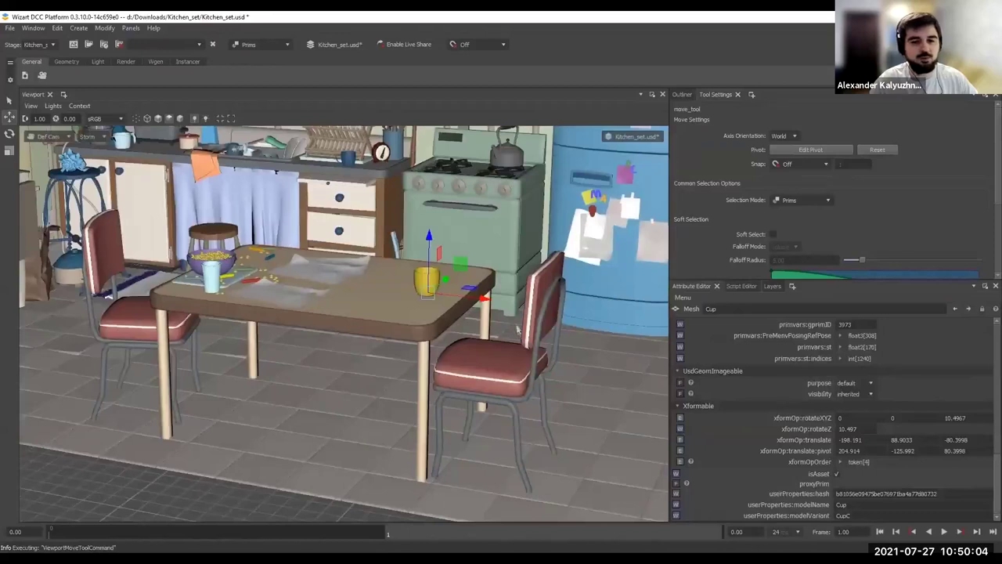
Move the cup on the tabletop, rotate it about its vertical axis and scale it uniformly to about 1.1
{"action": "middle_click_drag", "start_coordinate": [482, 409], "coordinate": [505, 479], "text": "alt"}
{"action": "left_click_drag", "start_coordinate": [455, 365], "coordinate": [425, 376]}
{"action": "key", "text": "e"}
{"action": "left_click_drag", "start_coordinate": [423, 396], "coordinate": [452, 367]}
{"action": "key", "text": "r"}
{"action": "key", "text": "w"}
Place the cup on the floor beneath the table using Object Surface snapping, and turn snapping off
{"action": "middle_click_drag", "start_coordinate": [451, 367], "coordinate": [460, 344], "text": "alt"}
{"action": "left_click", "coordinate": [800, 165]}
{"action": "left_click", "coordinate": [807, 254]}
{"action": "left_click_drag", "start_coordinate": [406, 358], "coordinate": [358, 470]}
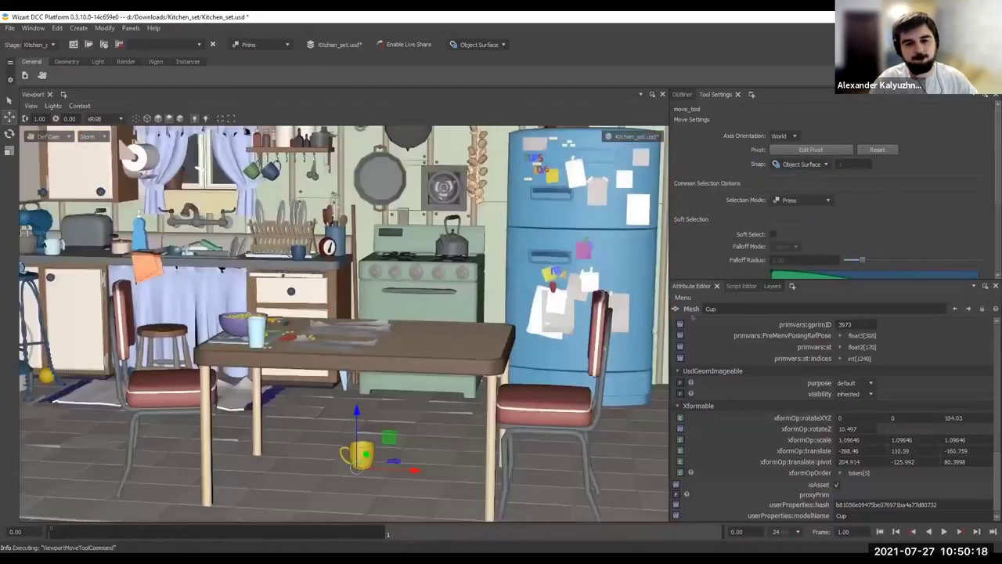
{"action": "left_click", "coordinate": [802, 163]}
{"action": "left_click", "coordinate": [793, 76]}
Switch the selection mode to Components and move the chair nearest the refrigerator along X to about 368, away from the table
{"action": "middle_click_drag", "start_coordinate": [437, 371], "coordinate": [462, 328], "text": "alt"}
{"action": "scroll", "coordinate": [468, 328], "scroll_direction": "down", "scroll_amount": 3}
{"action": "mouse_move", "coordinate": [479, 331]}
{"action": "left_mouse_down", "text": "alt"}
{"action": "mouse_move", "coordinate": [457, 352]}
{"action": "mouse_move", "coordinate": [461, 333]}
{"action": "left_mouse_up", "text": "alt"}
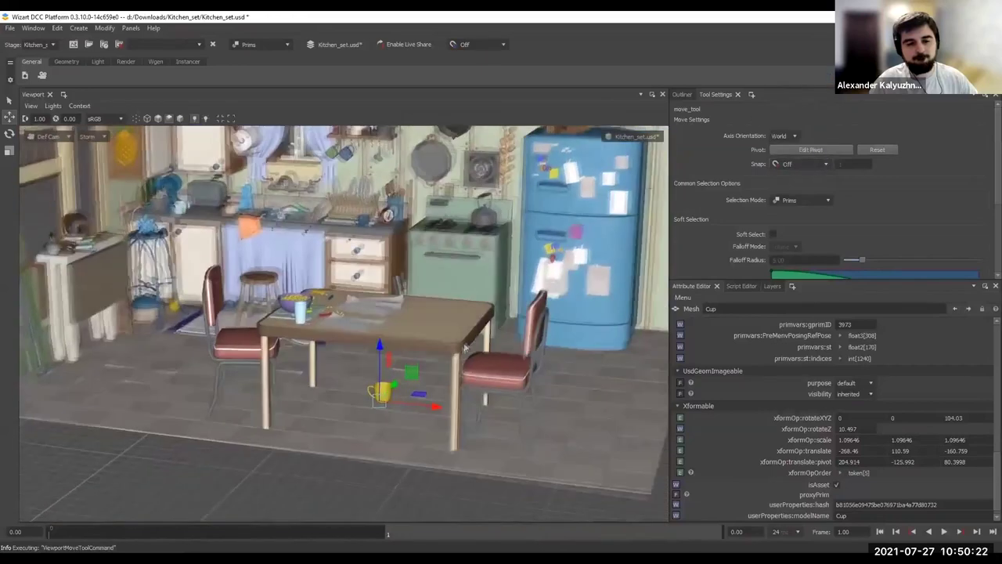
{"action": "left_click", "coordinate": [461, 330]}
{"action": "right_click_drag", "start_coordinate": [387, 324], "coordinate": [386, 386]}
{"action": "left_click", "coordinate": [458, 350]}
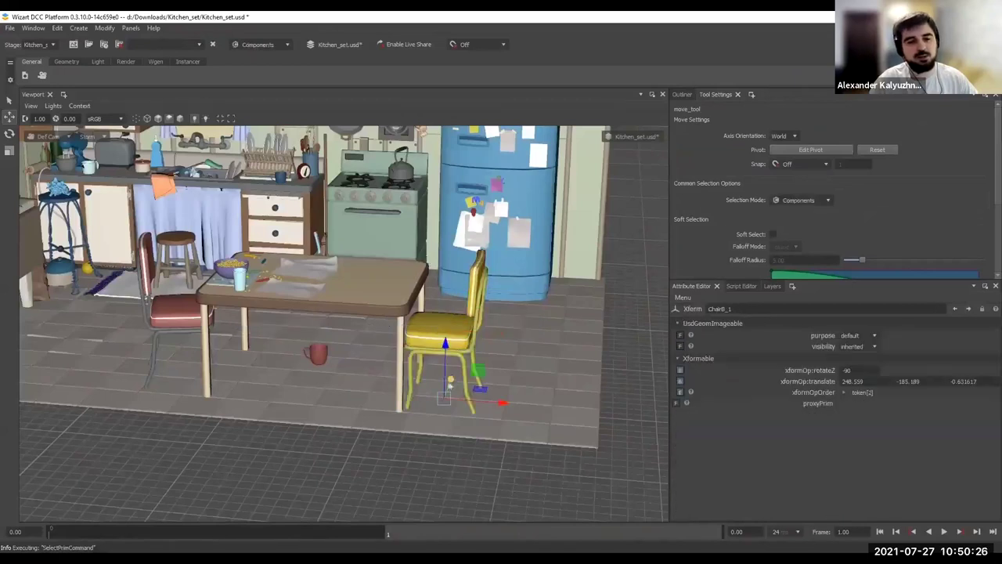
{"action": "left_click_drag", "start_coordinate": [479, 401], "coordinate": [642, 414]}
{"action": "middle_click_drag", "start_coordinate": [609, 404], "coordinate": [500, 356], "text": "alt"}
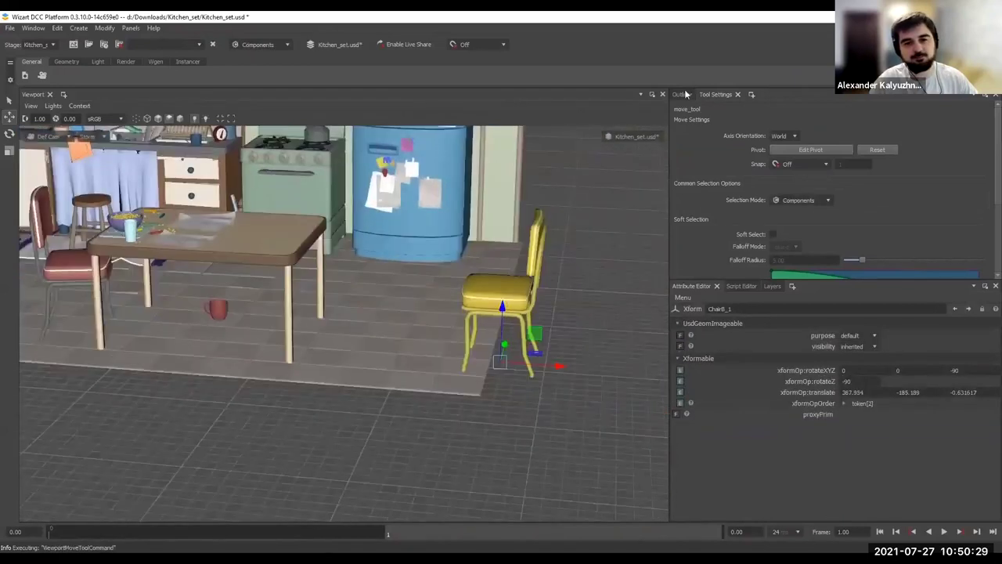
Bring up the Outliner and locate the moved chair under DiningTable_grp
{"action": "left_click", "coordinate": [682, 94]}
{"action": "left_click", "coordinate": [718, 221]}
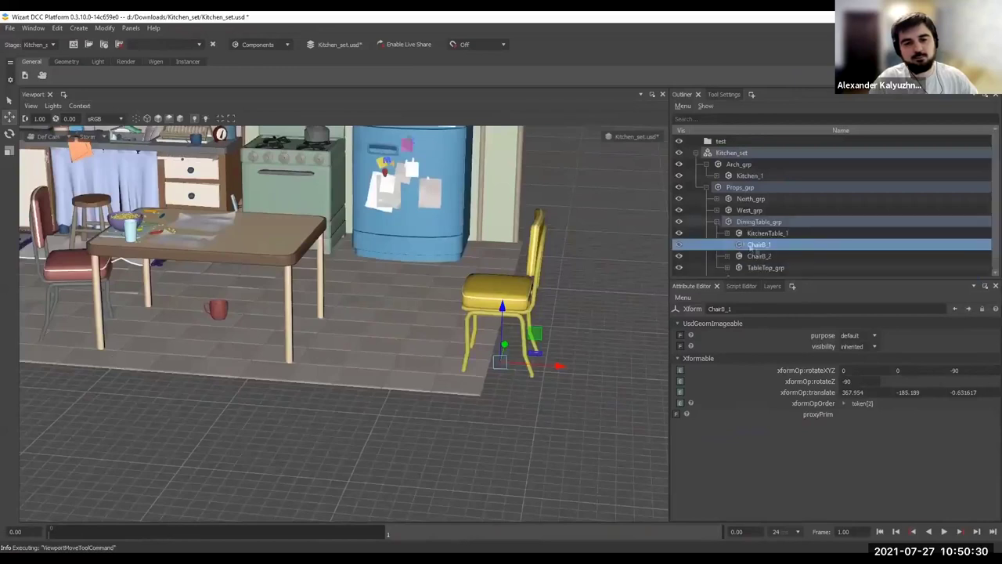
{"action": "scroll", "coordinate": [537, 318], "scroll_direction": "down", "scroll_amount": 3}
{"action": "left_click_drag", "start_coordinate": [538, 319], "coordinate": [465, 352], "text": "alt"}
{"action": "middle_click_drag", "start_coordinate": [465, 352], "coordinate": [496, 326], "text": "alt"}
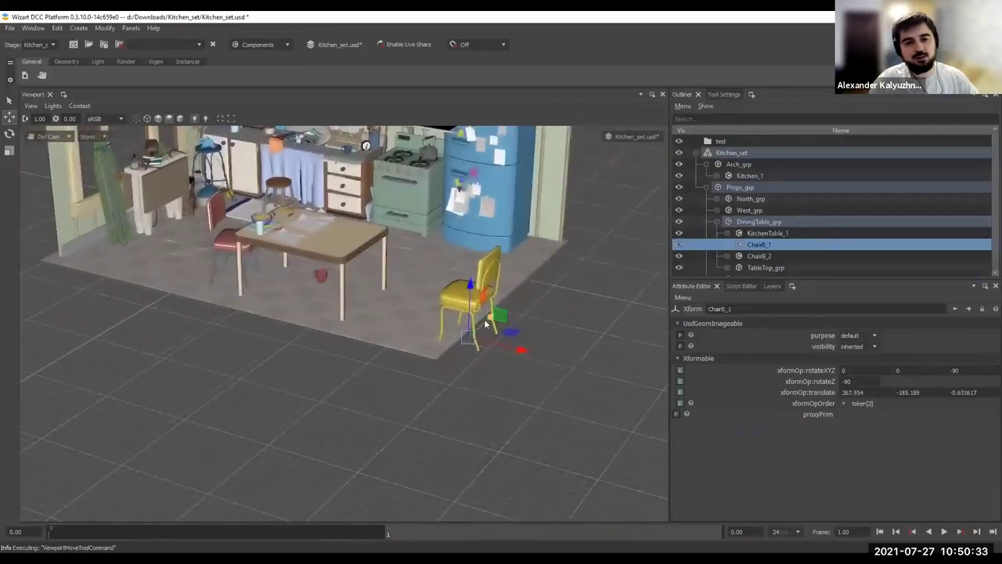
Duplicate the moved chair three times and spread the copies into a two-by-two arrangement outside the kitchen
{"action": "left_click_drag", "start_coordinate": [486, 324], "coordinate": [504, 302]}
{"action": "key", "text": "ctrl+d"}
{"action": "key", "text": "ctrl+d"}
{"action": "left_click_drag", "start_coordinate": [540, 343], "coordinate": [625, 356]}
{"action": "key", "text": "ctrl+d"}
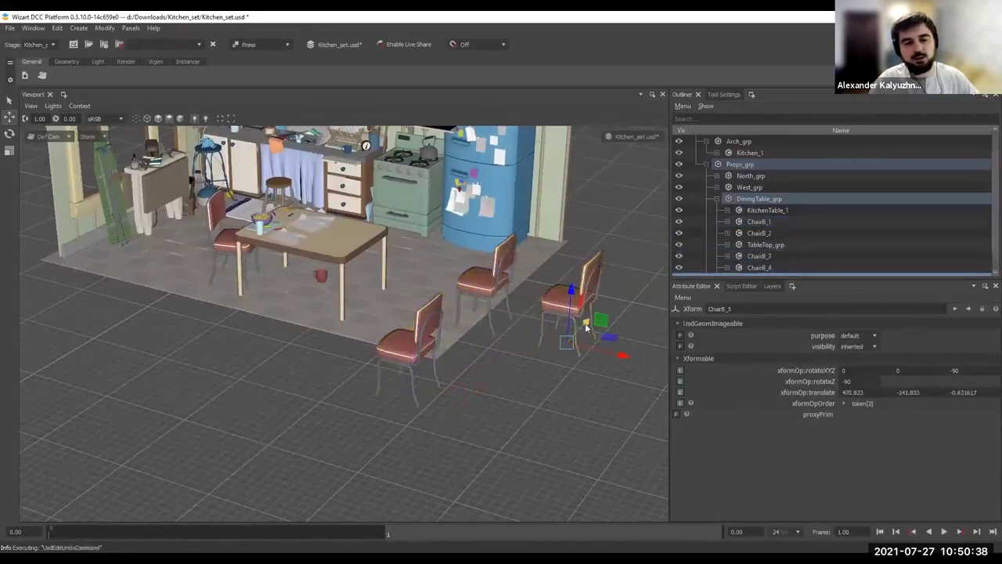
{"action": "left_click_drag", "start_coordinate": [588, 324], "coordinate": [509, 405]}
{"action": "left_click_drag", "start_coordinate": [470, 340], "coordinate": [533, 308], "text": "alt"}
{"action": "scroll", "coordinate": [768, 234], "scroll_direction": "down", "scroll_amount": 1}
Select ChairB_4 and ChairB_5 in the Outliner and group them
{"action": "left_click", "coordinate": [771, 234]}
{"action": "left_click", "coordinate": [757, 244]}
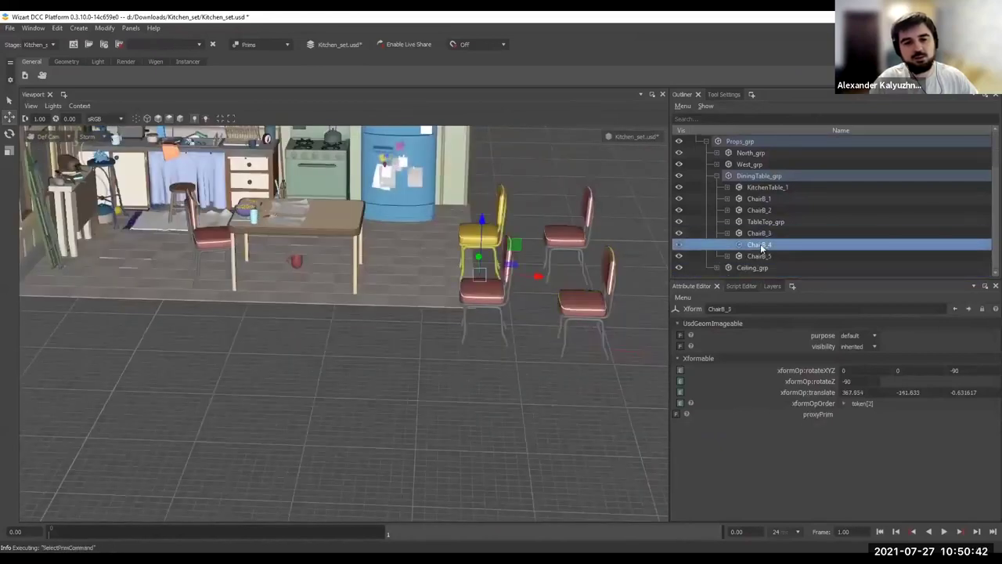
{"action": "left_click", "coordinate": [757, 256], "text": "shift"}
{"action": "key", "text": "ctrl+g"}
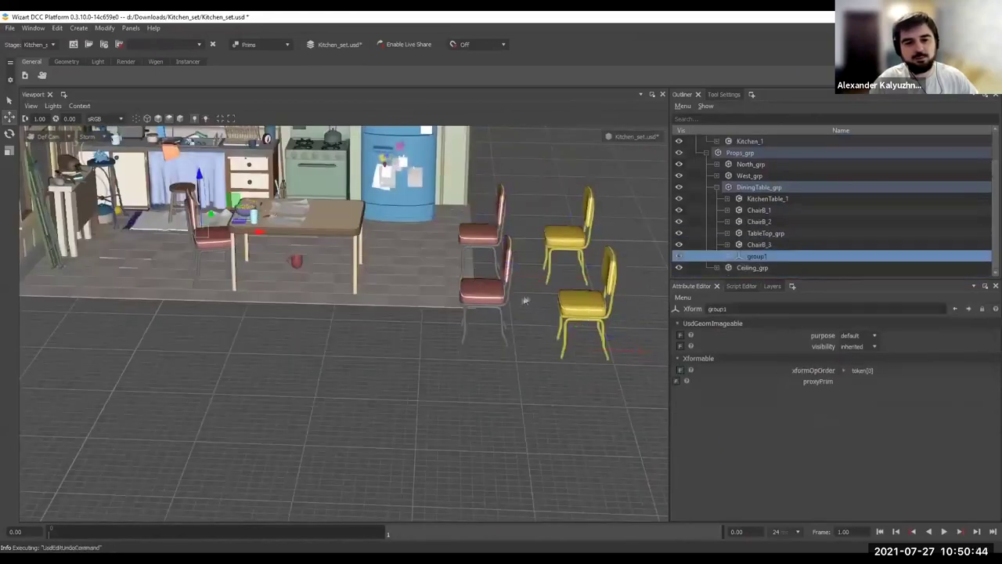
Move the group of two chairs away from the kitchen, to a translation of about 195 in X and -250 in Y
{"action": "middle_click_drag", "start_coordinate": [528, 296], "coordinate": [546, 291], "text": "alt"}
{"action": "left_click_drag", "start_coordinate": [224, 211], "coordinate": [188, 282]}
{"action": "scroll", "coordinate": [410, 344], "scroll_direction": "down", "scroll_amount": 3}
{"action": "left_click_drag", "start_coordinate": [276, 312], "coordinate": [384, 316]}
{"action": "key", "text": "q"}
{"action": "middle_click_drag", "start_coordinate": [320, 295], "coordinate": [283, 301], "text": "alt"}
{"action": "left_click_drag", "start_coordinate": [283, 301], "coordinate": [351, 300], "text": "alt"}
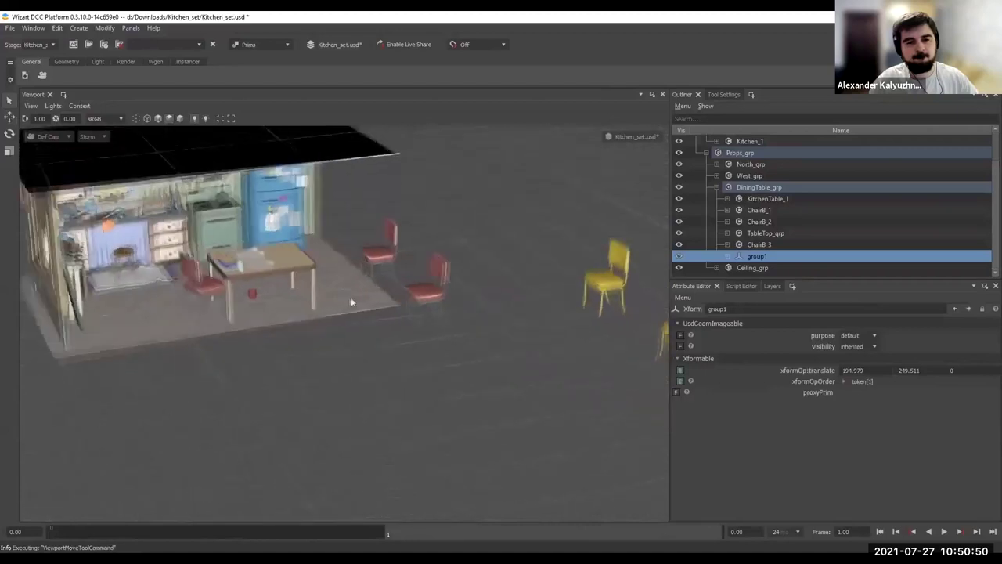
{"action": "middle_click_drag", "start_coordinate": [350, 300], "coordinate": [443, 309], "text": "alt"}
Select the seat mesh of the chair still at the table and raise its pivot to about 105.3 in Z
{"action": "scroll", "coordinate": [359, 256], "scroll_direction": "up", "scroll_amount": 3}
{"action": "left_click", "coordinate": [360, 252]}
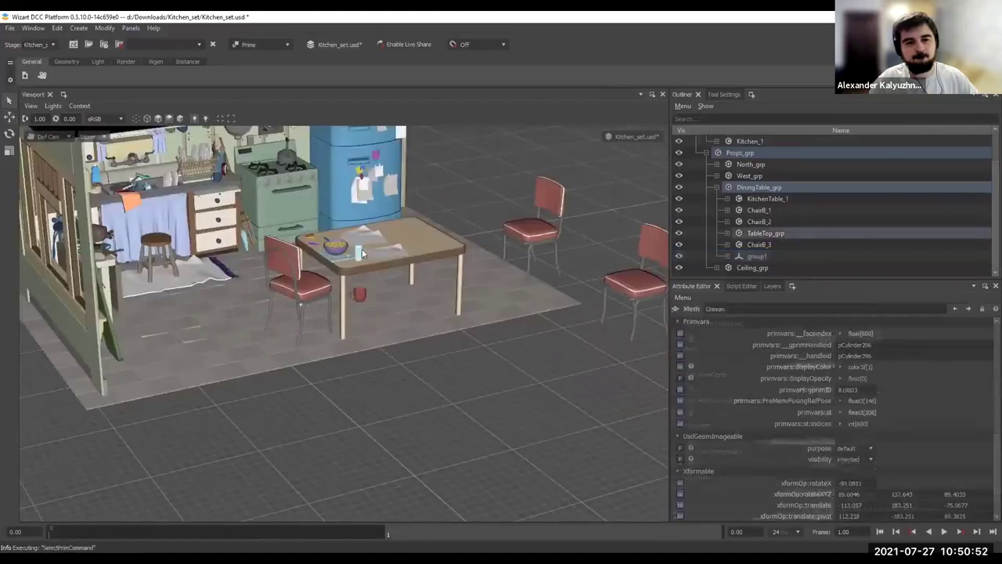
{"action": "scroll", "coordinate": [363, 245], "scroll_direction": "up", "scroll_amount": 3}
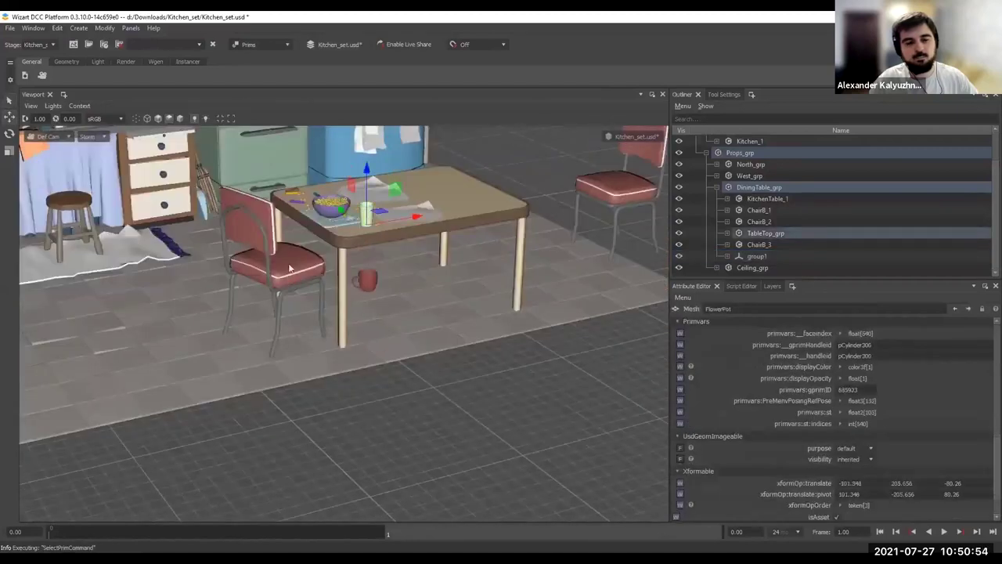
{"action": "left_click", "coordinate": [294, 262]}
{"action": "key", "text": "f"}
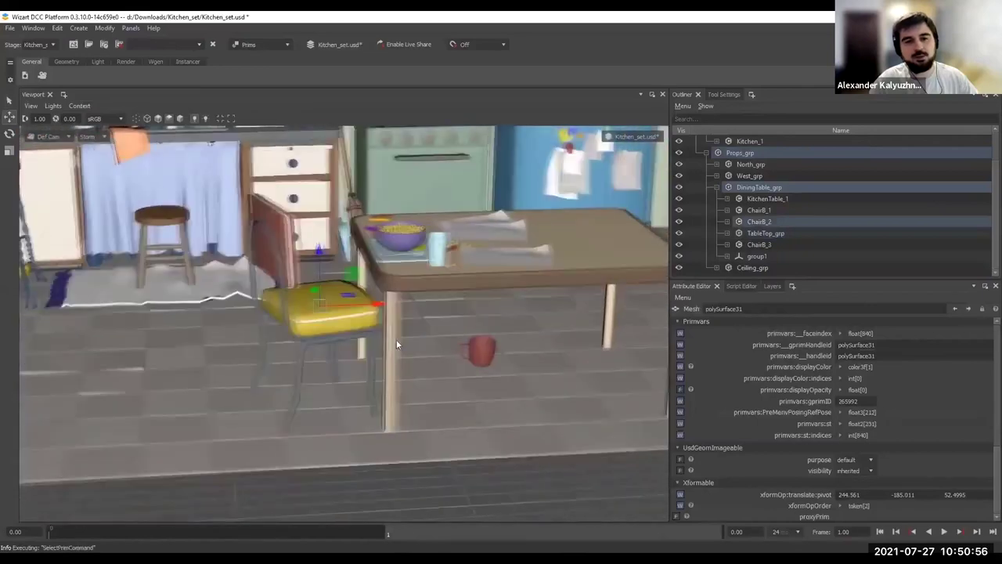
{"action": "left_click", "coordinate": [717, 94]}
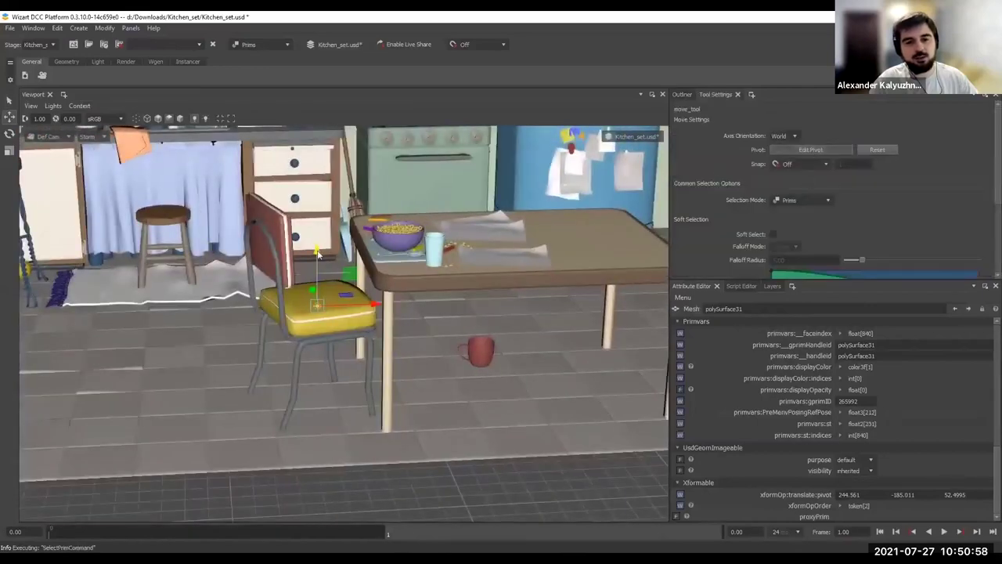
{"action": "middle_click_drag", "start_coordinate": [345, 282], "coordinate": [446, 362], "text": "alt"}
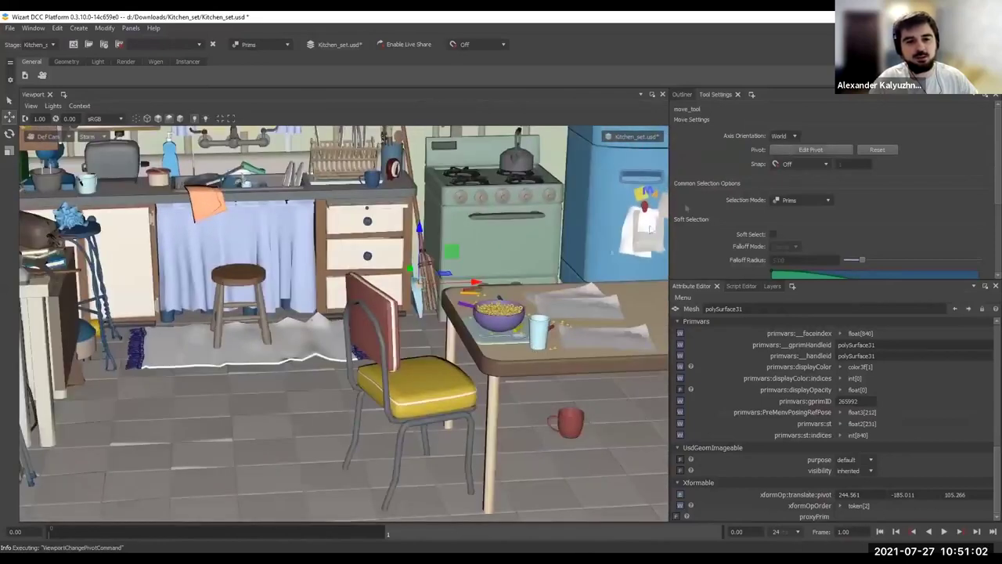
Rotate the chair's seat mesh about its raised pivot by about -7.5 degrees in Y
{"action": "key", "text": "e"}
{"action": "left_click_drag", "start_coordinate": [379, 251], "coordinate": [426, 274]}
{"action": "key", "text": "w"}
{"action": "scroll", "coordinate": [436, 288], "scroll_direction": "down", "scroll_amount": 4}
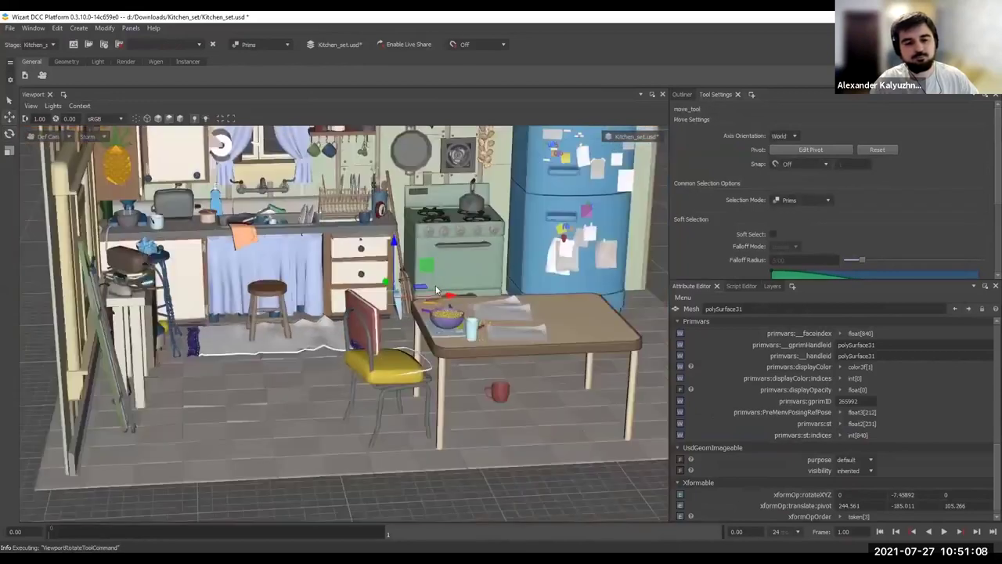
{"action": "key", "text": "q"}
{"action": "scroll", "coordinate": [436, 289], "scroll_direction": "down", "scroll_amount": 5}
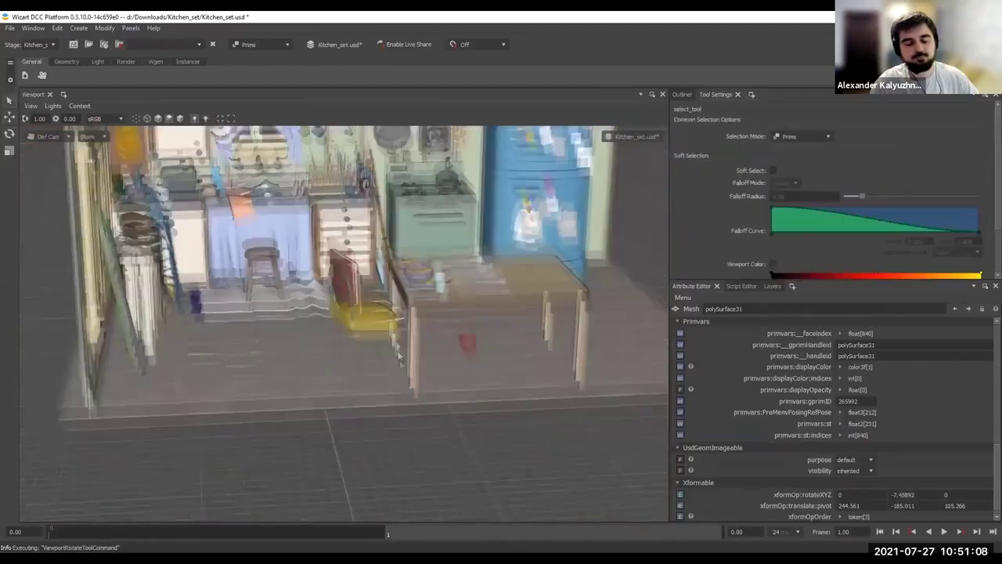
Create a distant light, move it up beside the refrigerator and switch to the Rotate tool
{"action": "left_click", "coordinate": [60, 76]}
{"action": "scroll", "coordinate": [431, 274], "scroll_direction": "down", "scroll_amount": 2}
{"action": "middle_click_drag", "start_coordinate": [431, 274], "coordinate": [421, 282], "text": "alt"}
{"action": "key", "text": "w"}
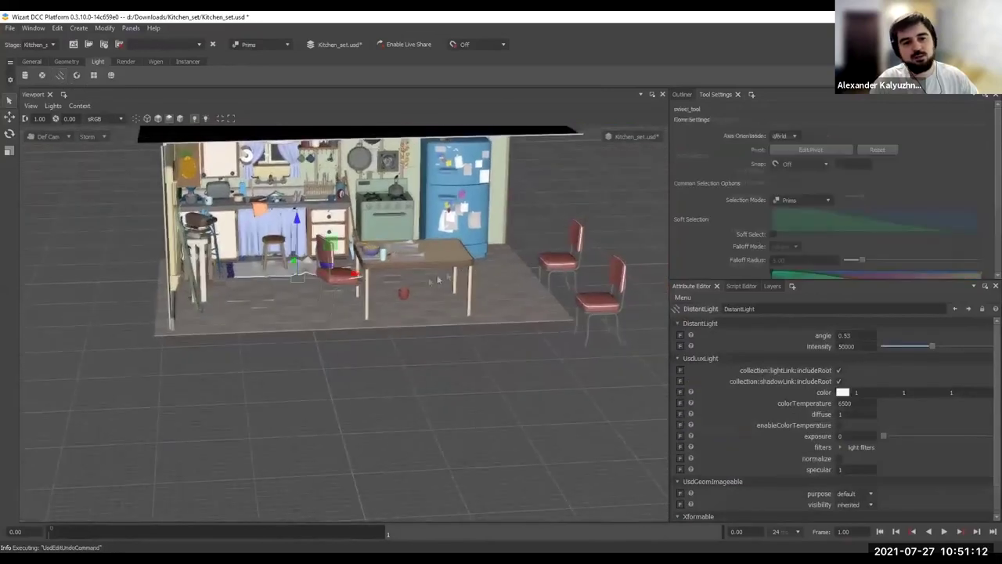
{"action": "left_click_drag", "start_coordinate": [302, 277], "coordinate": [590, 194]}
{"action": "key", "text": "r"}
{"action": "key", "text": "e"}
Set the distant light's color to cyan-blue and move the light to another position near the kitchen
{"action": "left_click", "coordinate": [844, 392]}
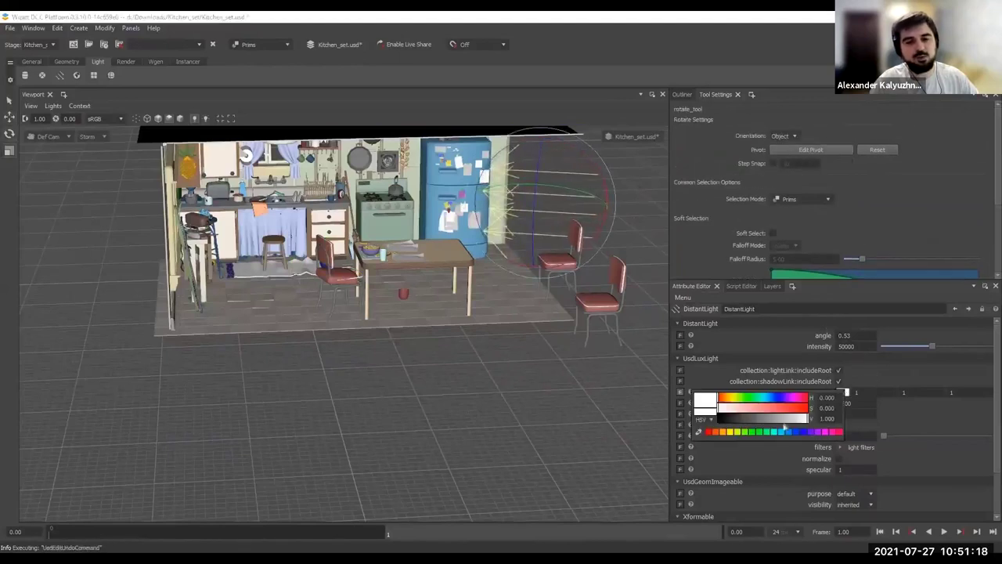
{"action": "left_click", "coordinate": [774, 432]}
{"action": "left_click_drag", "start_coordinate": [607, 249], "coordinate": [473, 238], "text": "alt"}
{"action": "key", "text": "w"}
{"action": "middle_click_drag", "start_coordinate": [473, 237], "coordinate": [358, 254], "text": "alt"}
{"action": "left_click_drag", "start_coordinate": [358, 253], "coordinate": [477, 365]}
{"action": "key", "text": "q"}
Create a camera, then position and rotate it with the Move and Rotate tools
{"action": "left_click", "coordinate": [51, 200]}
{"action": "middle_click_drag", "start_coordinate": [507, 263], "coordinate": [459, 273], "text": "alt"}
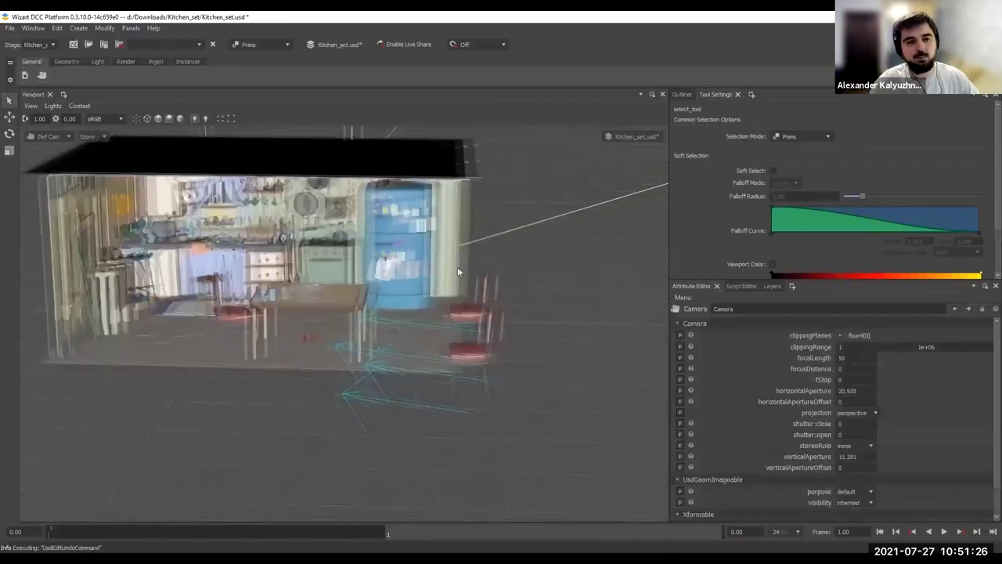
{"action": "key", "text": "w"}
{"action": "right_click_drag", "start_coordinate": [458, 273], "coordinate": [403, 277], "text": "alt"}
{"action": "left_click_drag", "start_coordinate": [296, 320], "coordinate": [194, 349]}
{"action": "key", "text": "e"}
{"action": "left_click_drag", "start_coordinate": [209, 382], "coordinate": [252, 363]}
{"action": "key", "text": "w"}
{"action": "left_click_drag", "start_coordinate": [187, 361], "coordinate": [366, 301]}
Switch the viewport to Def Cam and view the kitchen with its new light and camera
{"action": "left_click", "coordinate": [53, 148]}
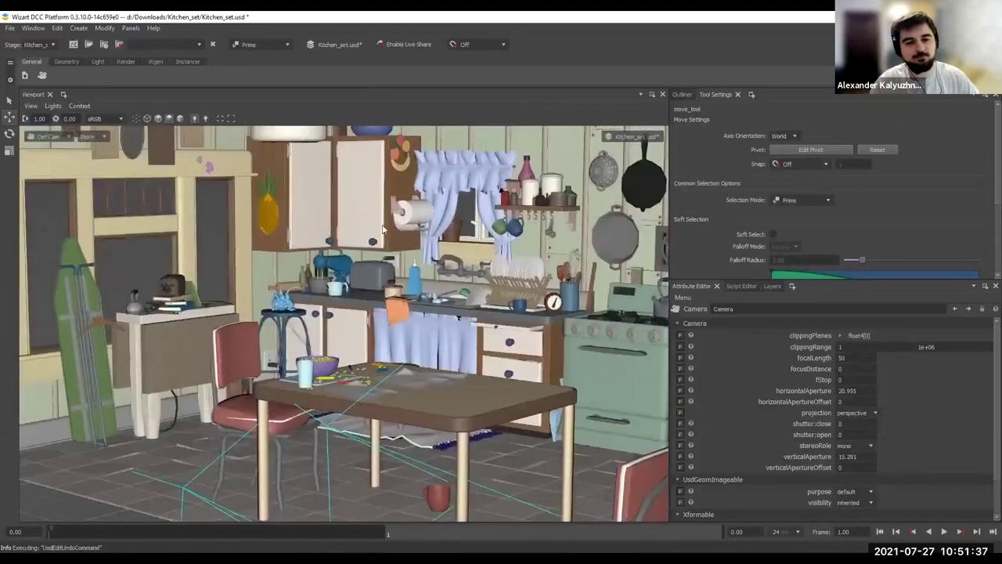
{"action": "scroll", "coordinate": [382, 226], "scroll_direction": "down", "scroll_amount": 10}
{"action": "left_click_drag", "start_coordinate": [382, 224], "coordinate": [518, 251], "text": "alt"}
{"action": "key", "text": "f"}
{"action": "left_click_drag", "start_coordinate": [435, 235], "coordinate": [443, 237], "text": "alt"}
{"action": "scroll", "coordinate": [363, 275], "scroll_direction": "down", "scroll_amount": 10}
{"action": "middle_click_drag", "start_coordinate": [328, 277], "coordinate": [374, 256], "text": "alt"}
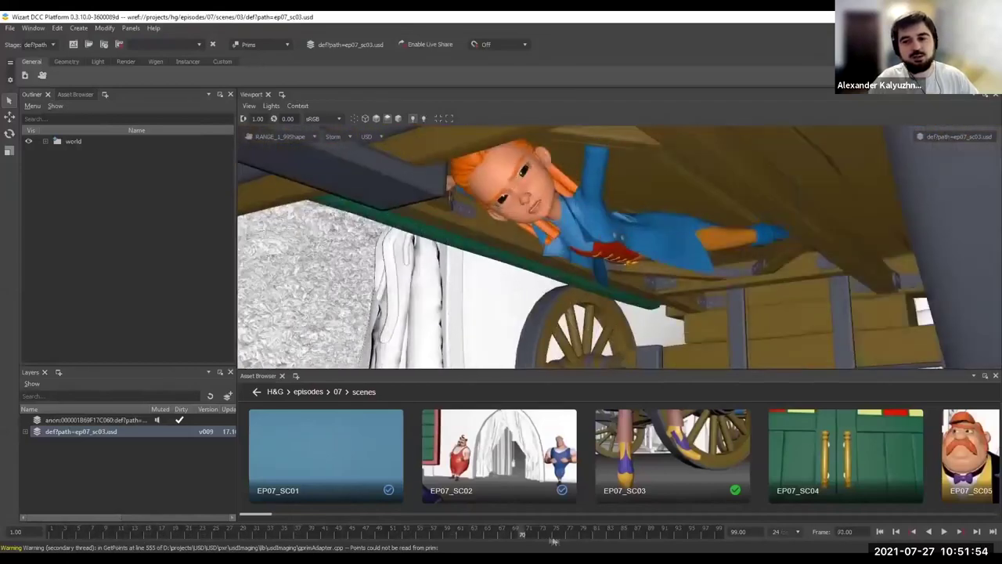
Scrub through the EP07_SC03 animation, then load scene EP07_SC01 from the Asset Browser and scrub its timeline
{"action": "left_click_drag", "start_coordinate": [682, 538], "coordinate": [611, 536]}
{"action": "scroll", "coordinate": [602, 473], "scroll_direction": "down", "scroll_amount": 1}
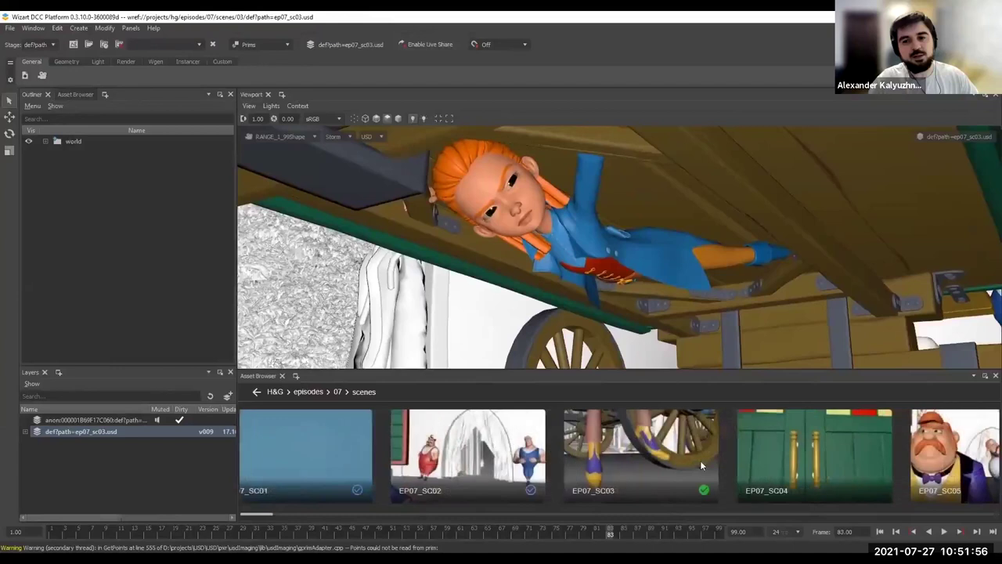
{"action": "scroll", "coordinate": [599, 472], "scroll_direction": "up", "scroll_amount": 1}
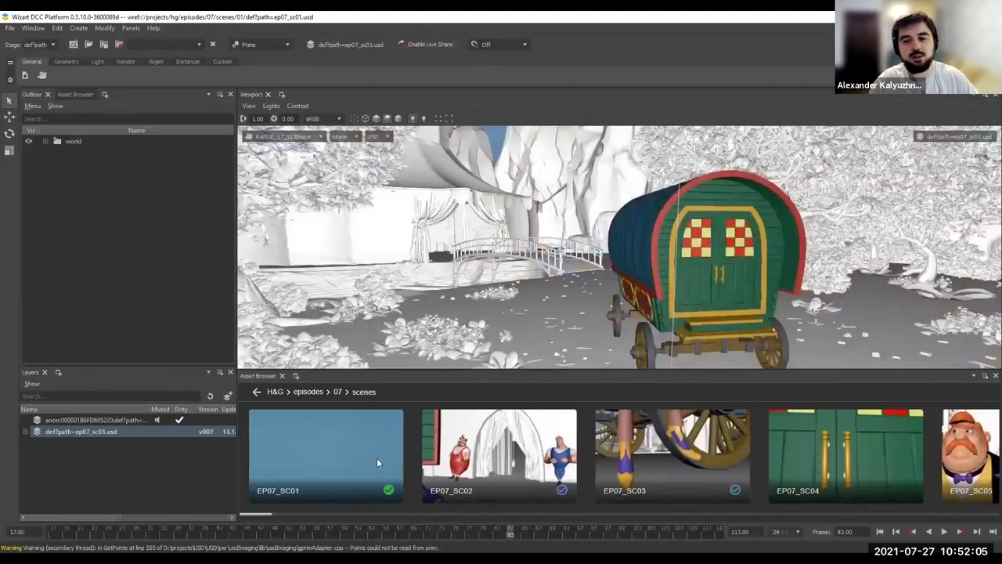
{"action": "left_click_drag", "start_coordinate": [138, 535], "coordinate": [450, 536]}
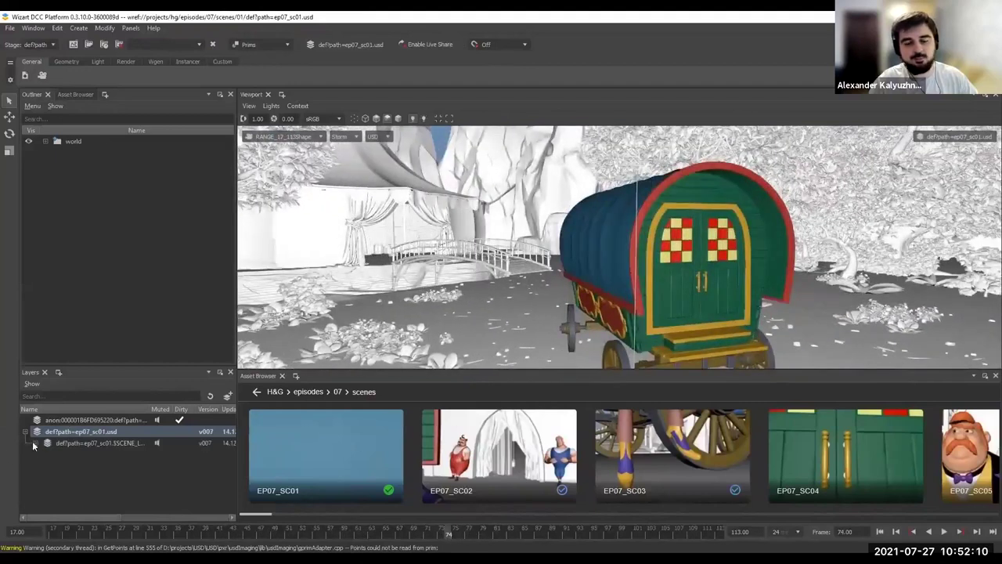
Expand the scene's sublayers down to anim_prep and open its circus_wagon layer as the current stage
{"action": "left_click", "coordinate": [34, 443]}
{"action": "scroll", "coordinate": [47, 488], "scroll_direction": "down", "scroll_amount": 1}
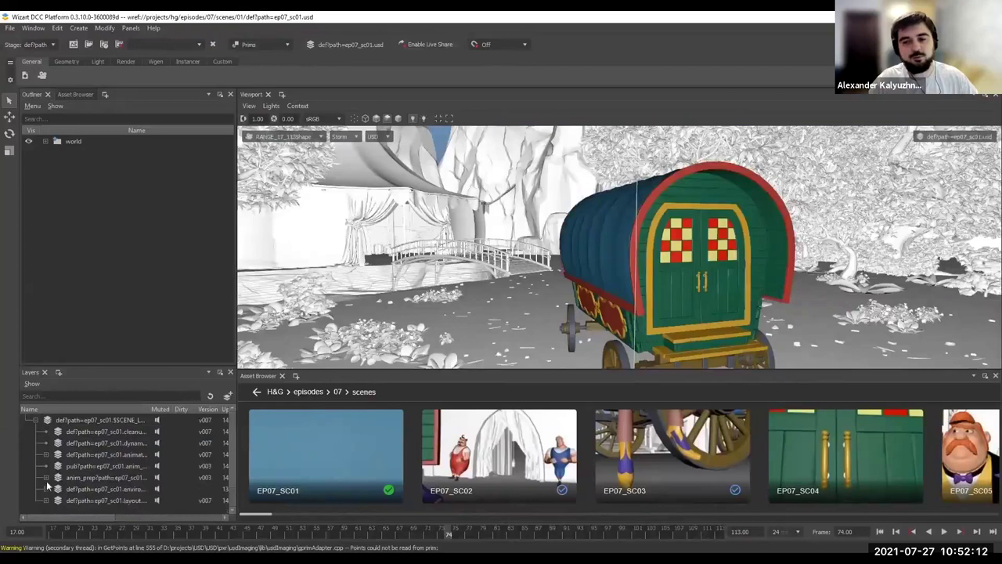
{"action": "left_click", "coordinate": [45, 477]}
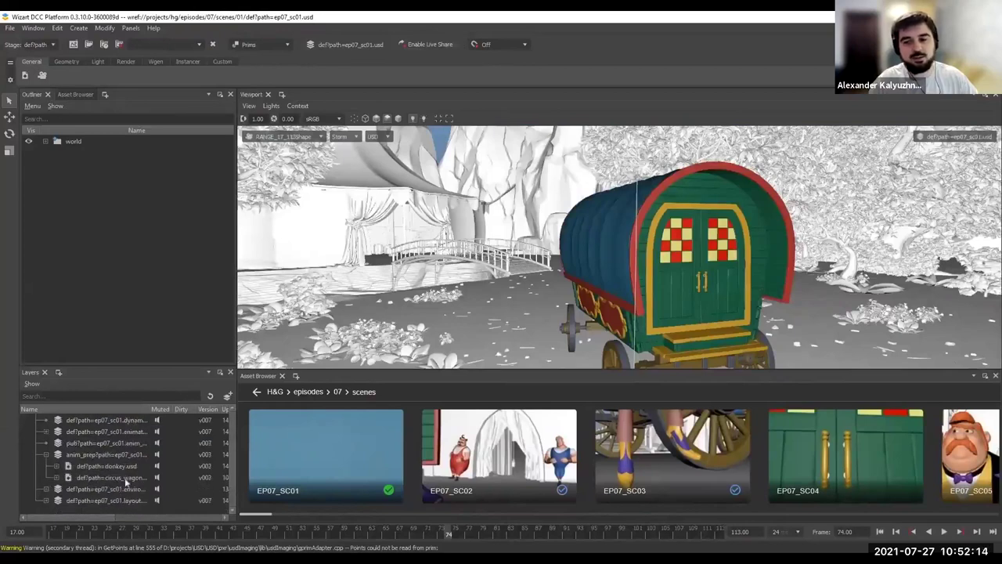
{"action": "right_click", "coordinate": [125, 479]}
{"action": "mouse_move", "coordinate": [204, 418]}
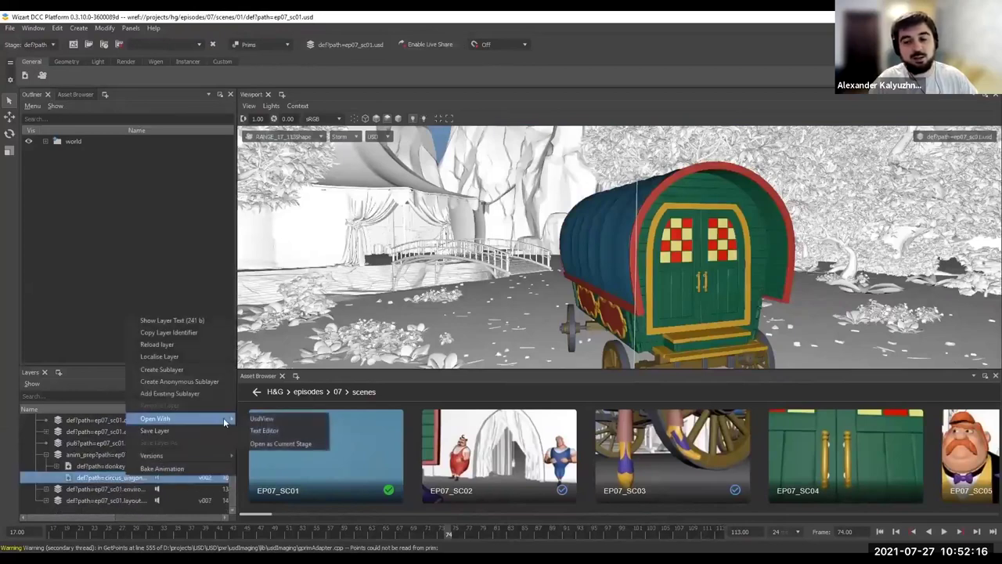
{"action": "left_click", "coordinate": [301, 443]}
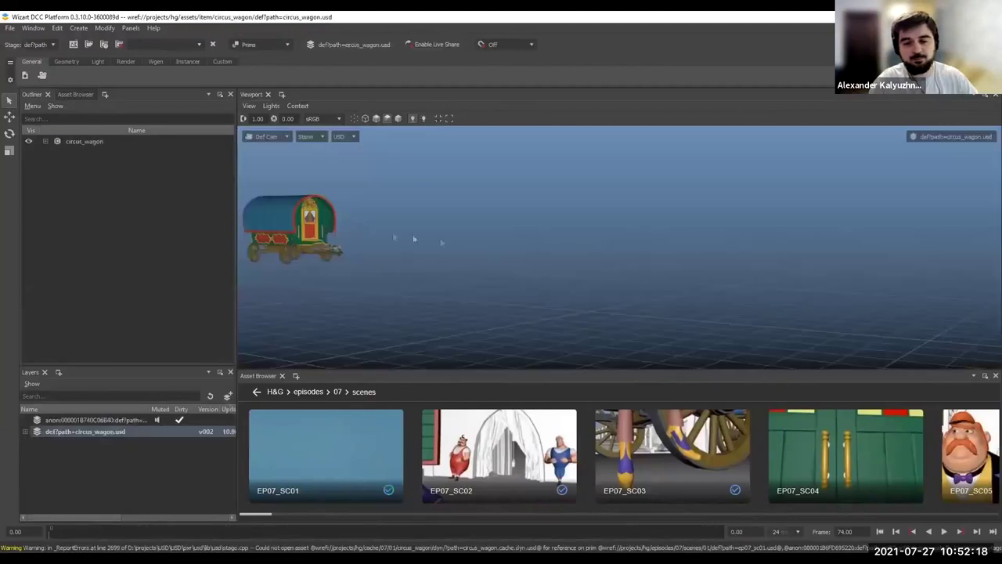
Frame the circus wagon and expand its model prim to examine the geometry hierarchy
{"action": "left_click", "coordinate": [357, 263]}
{"action": "key", "text": "f"}
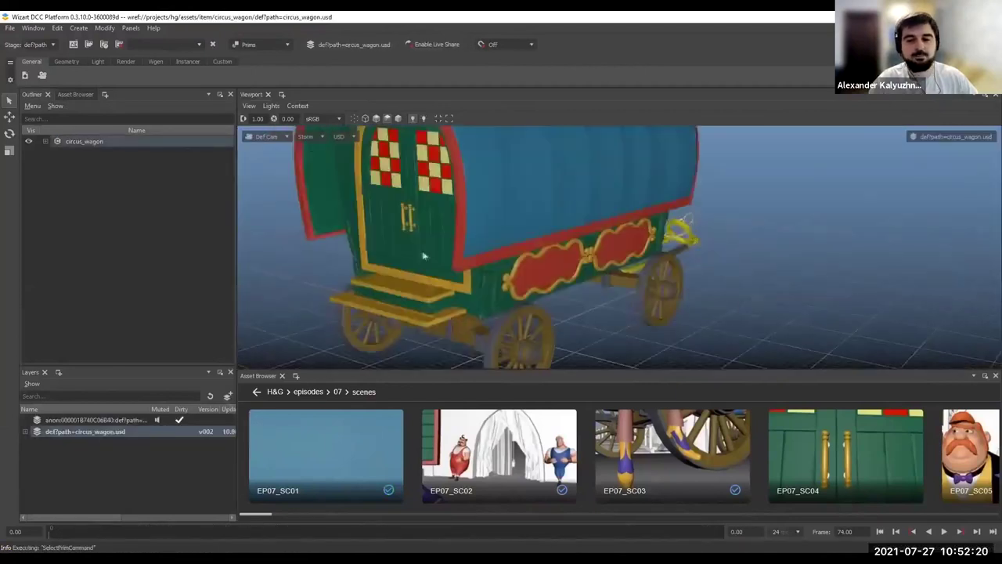
{"action": "left_click", "coordinate": [45, 141]}
{"action": "left_click", "coordinate": [50, 153]}
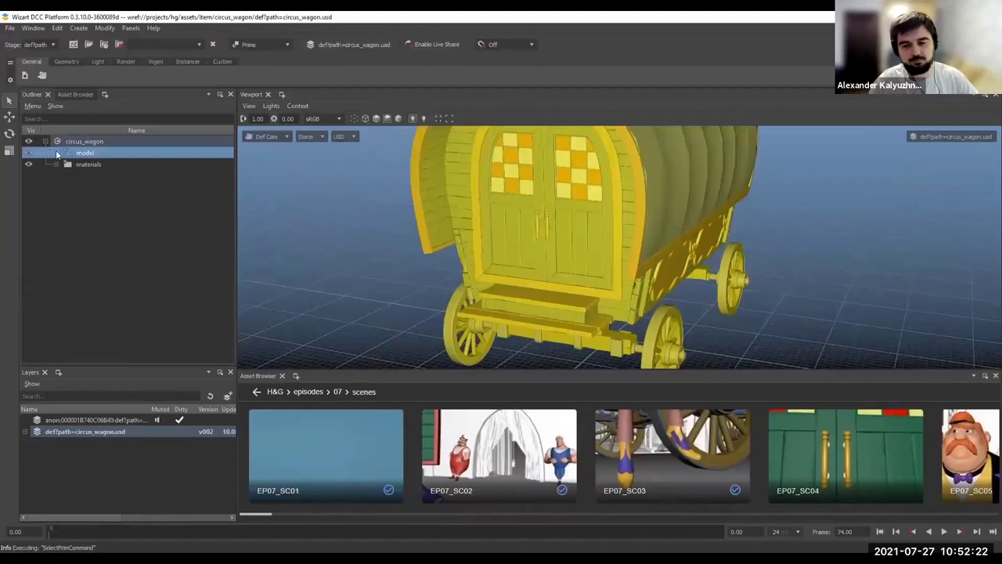
{"action": "left_click", "coordinate": [57, 152]}
{"action": "left_click", "coordinate": [743, 339]}
{"action": "middle_click_drag", "start_coordinate": [743, 340], "coordinate": [751, 324], "text": "alt"}
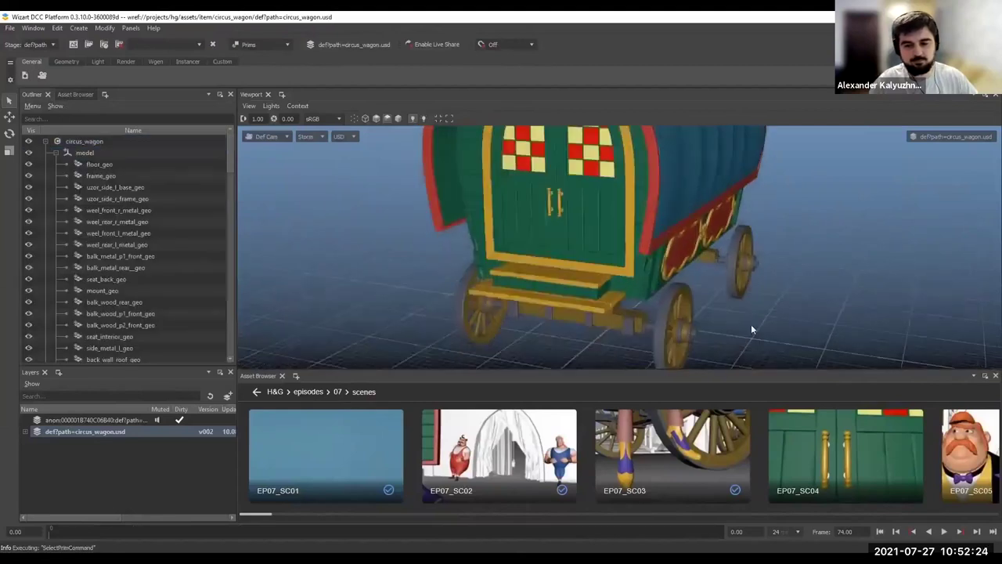
Place the coffee_cup asset from the item library on the wagon's upper step, then select the steps
{"action": "scroll", "coordinate": [752, 324], "scroll_direction": "up", "scroll_amount": 4}
{"action": "middle_click_drag", "start_coordinate": [686, 329], "coordinate": [683, 310], "text": "alt"}
{"action": "scroll", "coordinate": [684, 310], "scroll_direction": "up", "scroll_amount": 4}
{"action": "left_click", "coordinate": [75, 95]}
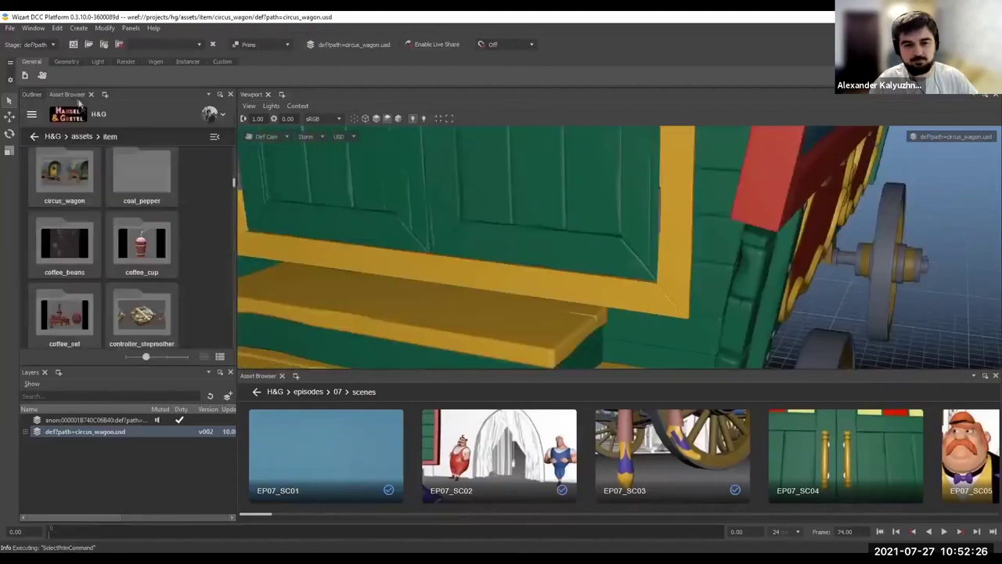
{"action": "left_click_drag", "start_coordinate": [125, 252], "coordinate": [557, 320]}
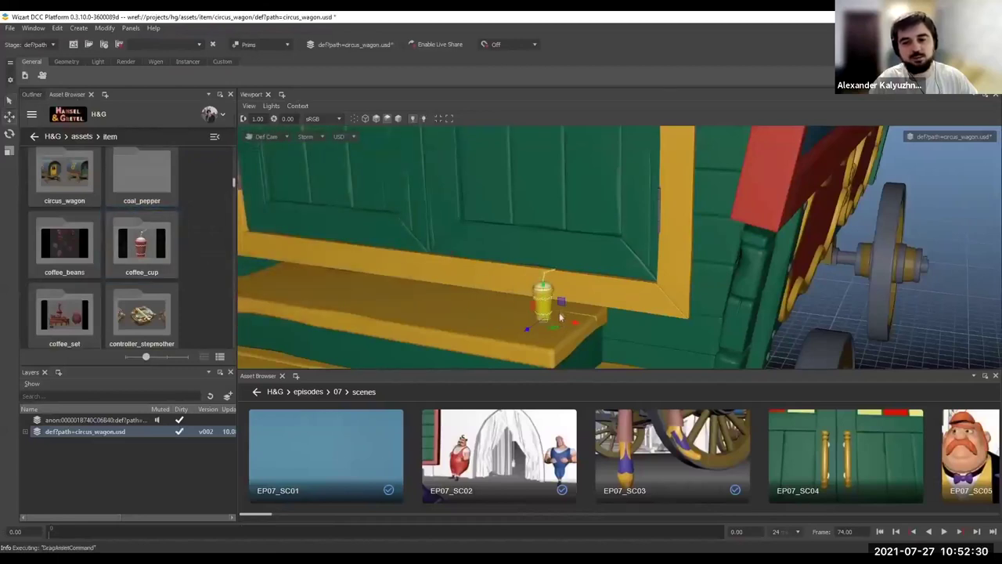
{"action": "middle_click_drag", "start_coordinate": [558, 319], "coordinate": [646, 286]}
{"action": "left_click", "coordinate": [690, 291]}
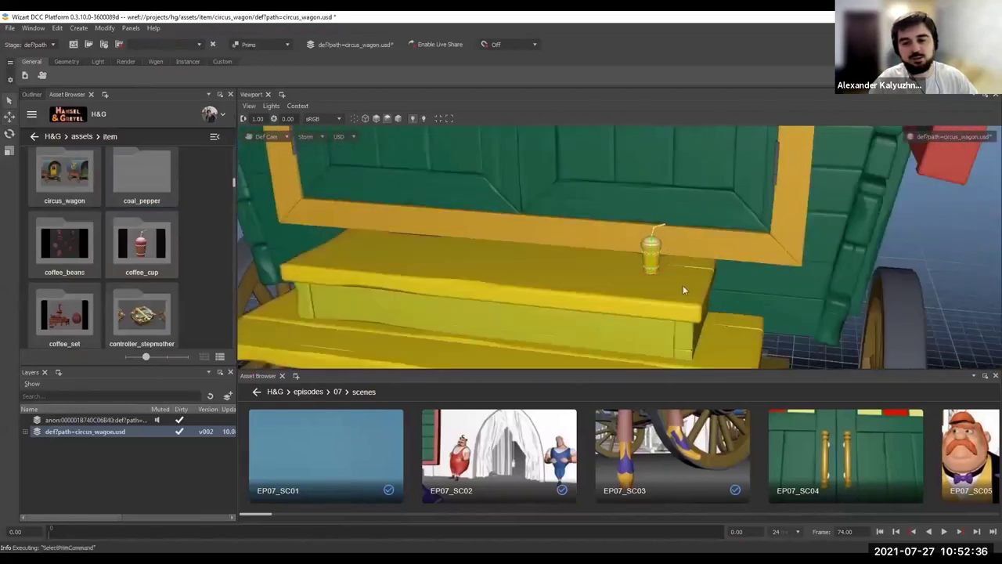
Undo the selection of the wagon steps and show where the coffee_cup prim sits in the Outliner hierarchy
{"action": "key", "text": "ctrl+z"}
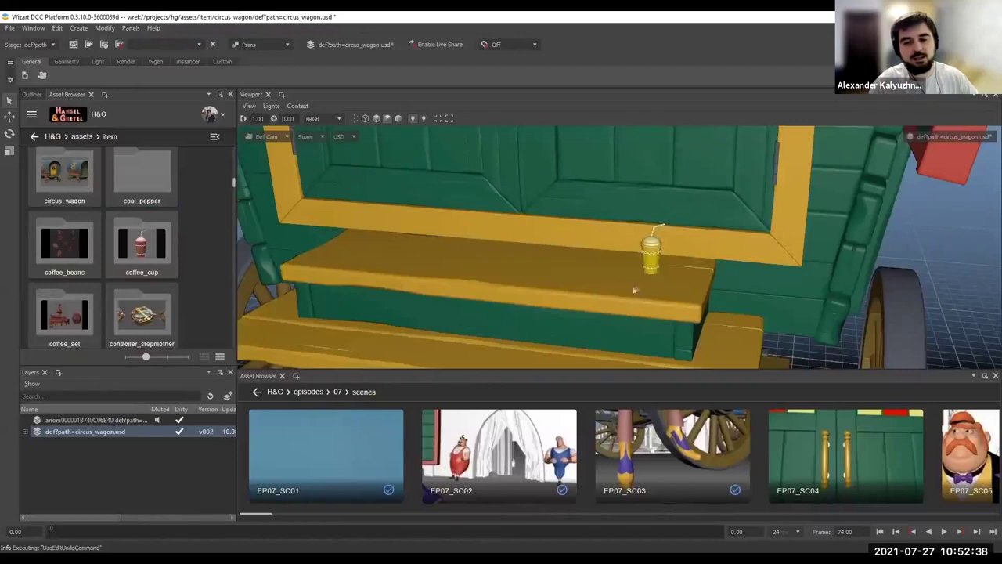
{"action": "scroll", "coordinate": [752, 263], "scroll_direction": "down", "scroll_amount": 5}
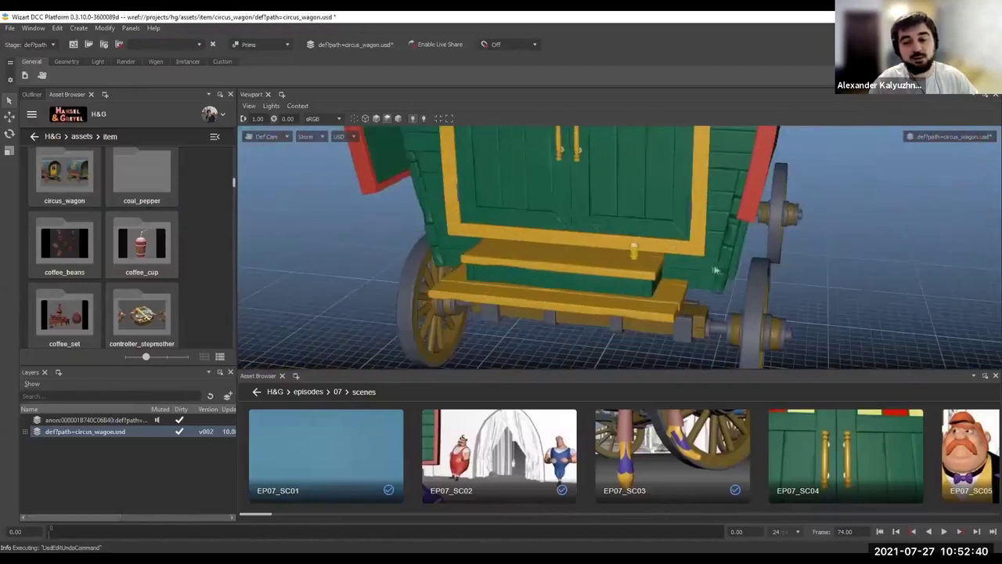
{"action": "middle_click_drag", "start_coordinate": [715, 270], "coordinate": [635, 272]}
{"action": "left_click", "coordinate": [32, 94]}
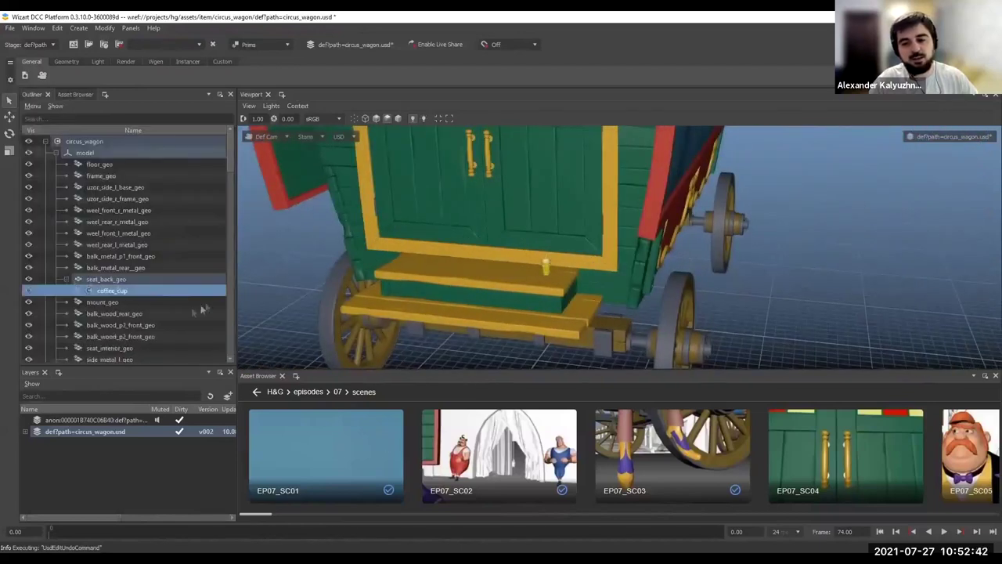
{"action": "middle_click_drag", "start_coordinate": [518, 314], "coordinate": [543, 298]}
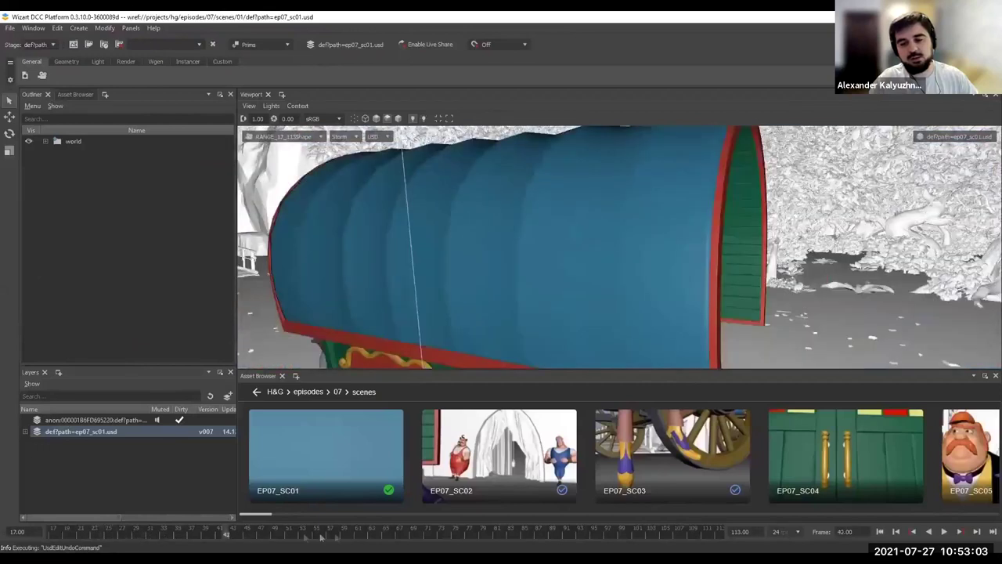
Scrub scene EP07_SC01 to frame 66, switch the viewport to the default camera and examine the wagon's rear steps
{"action": "left_click_drag", "start_coordinate": [321, 537], "coordinate": [392, 536]}
{"action": "left_click", "coordinate": [718, 352]}
{"action": "left_click", "coordinate": [249, 105]}
{"action": "left_click", "coordinate": [403, 130]}
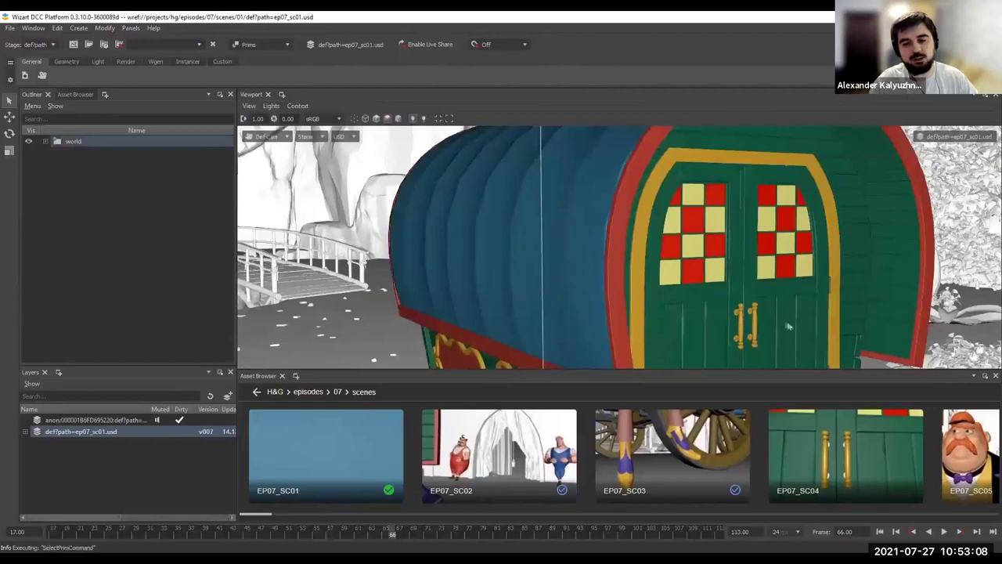
{"action": "middle_click_drag", "start_coordinate": [721, 290], "coordinate": [579, 186], "text": "alt"}
{"action": "key", "text": "f"}
{"action": "left_click_drag", "start_coordinate": [781, 291], "coordinate": [615, 275], "text": "alt"}
{"action": "scroll", "coordinate": [671, 264], "scroll_direction": "down", "scroll_amount": 12}
{"action": "scroll", "coordinate": [616, 275], "scroll_direction": "down", "scroll_amount": 3}
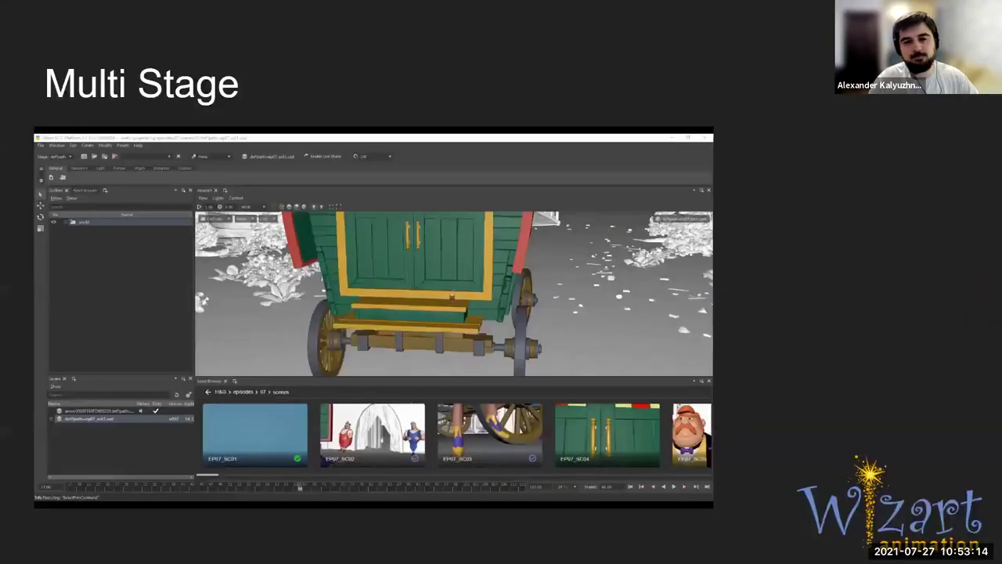
{"action": "key", "text": "Right"}
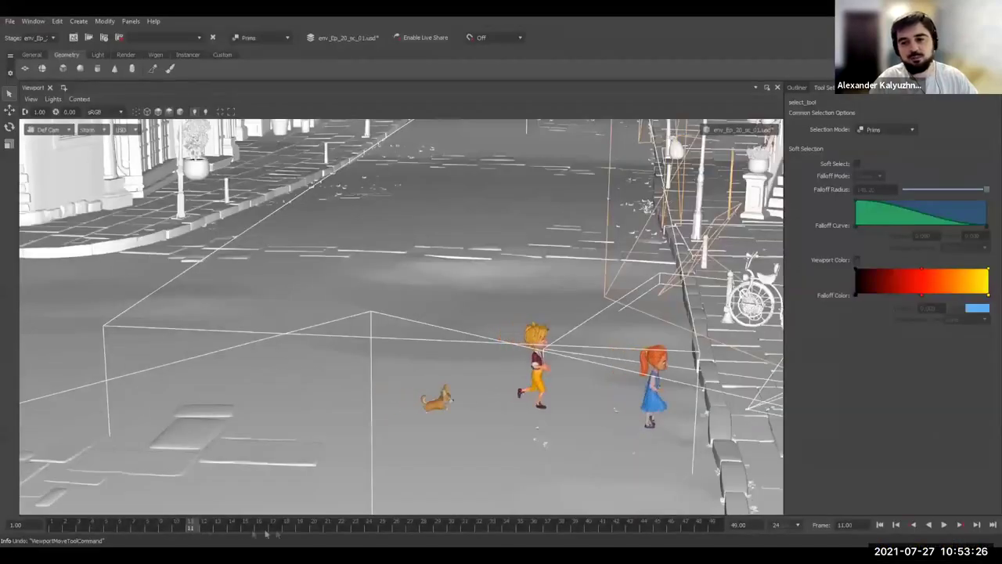
Try raising, rotating and scaling ground mesh points in Points mode, and undo these edits
{"action": "scroll", "coordinate": [369, 313], "scroll_direction": "up", "scroll_amount": 6}
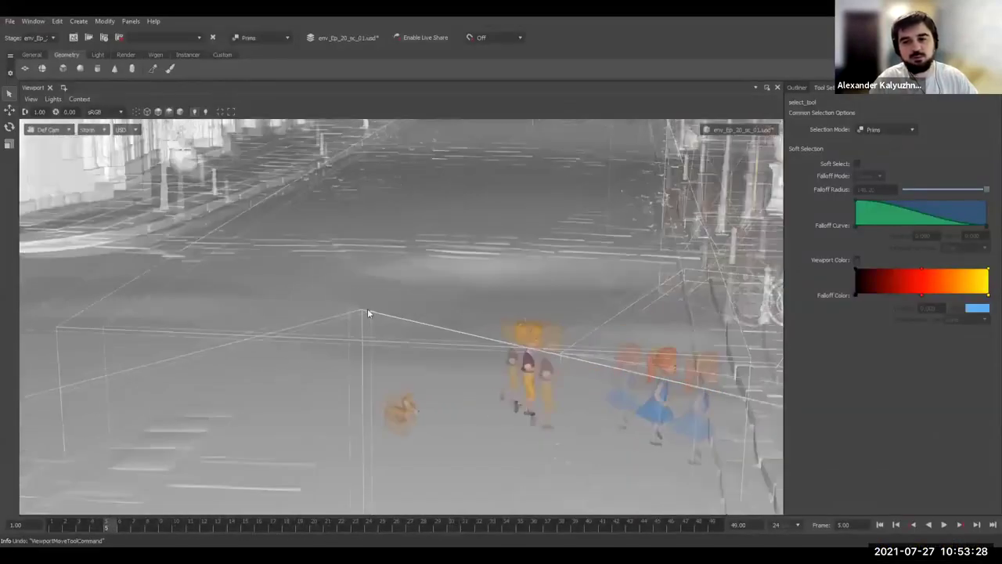
{"action": "right_click_drag", "start_coordinate": [402, 340], "coordinate": [398, 288]}
{"action": "left_click", "coordinate": [402, 332]}
{"action": "key", "text": "w"}
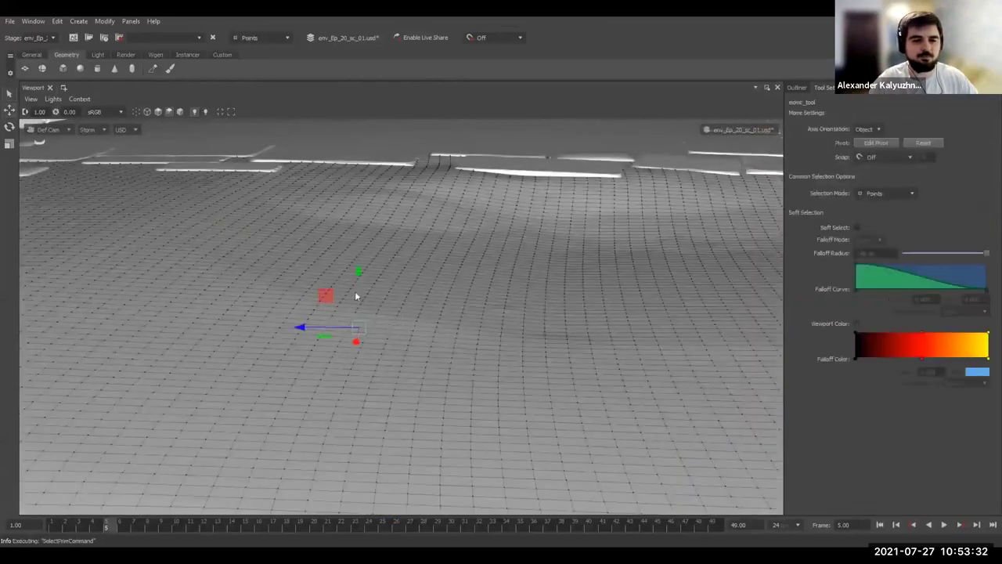
{"action": "left_click_drag", "start_coordinate": [360, 334], "coordinate": [357, 295]}
{"action": "key", "text": "e"}
{"action": "key", "text": "r"}
{"action": "key", "text": "w"}
{"action": "key", "text": "ctrl+z"}
{"action": "key", "text": "ctrl+z"}
{"action": "key", "text": "ctrl+z"}
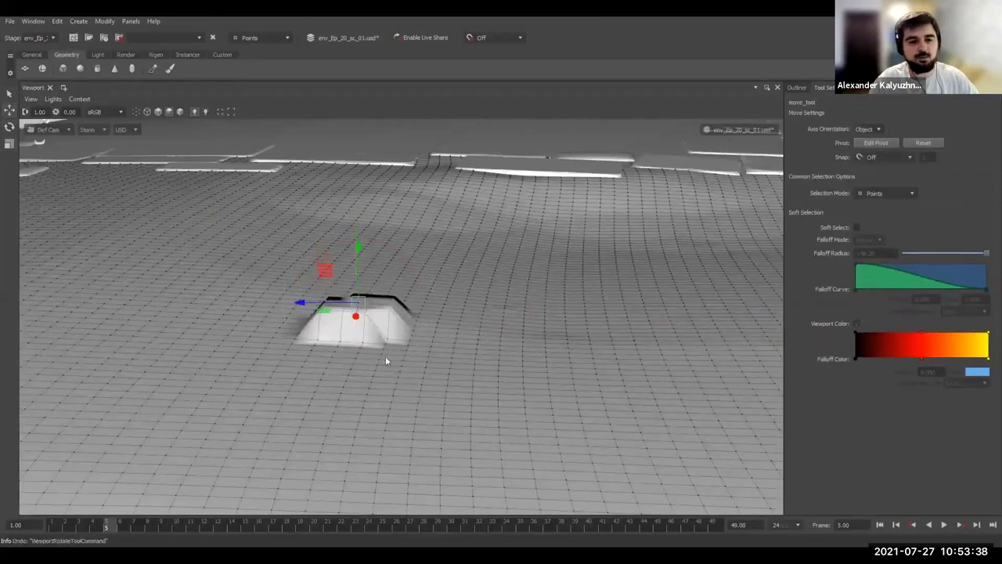
Try raising and rotating a rectangular block of ground faces in Faces mode, and undo the transforms
{"action": "key", "text": "q"}
{"action": "right_click_drag", "start_coordinate": [407, 348], "coordinate": [462, 345]}
{"action": "left_click_drag", "start_coordinate": [224, 290], "coordinate": [403, 366]}
{"action": "key", "text": "w"}
{"action": "left_click_drag", "start_coordinate": [310, 284], "coordinate": [310, 262]}
{"action": "key", "text": "e"}
{"action": "mouse_move", "coordinate": [310, 310]}
{"action": "left_mouse_down"}
{"action": "mouse_move", "coordinate": [298, 309]}
{"action": "mouse_move", "coordinate": [315, 302]}
{"action": "left_mouse_up"}
{"action": "key", "text": "w"}
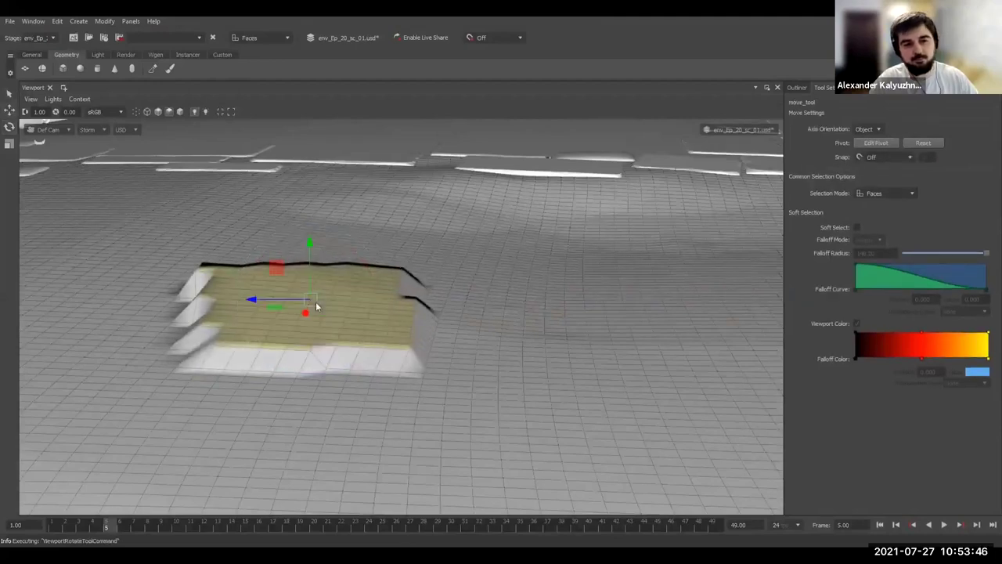
{"action": "key", "text": "ctrl+z"}
{"action": "key", "text": "ctrl+z"}
Return to Points mode, enable soft selection with a falloff radius of 212.39, and raise and rotate the soft-selected points into a hill
{"action": "key", "text": "q"}
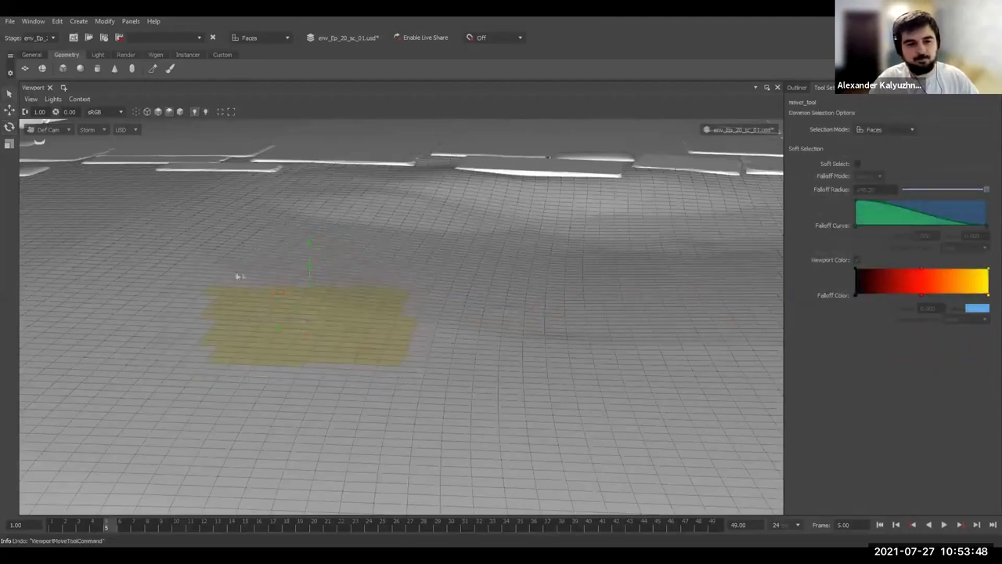
{"action": "left_click", "coordinate": [235, 275]}
{"action": "right_click", "coordinate": [234, 277]}
{"action": "left_click", "coordinate": [221, 213]}
{"action": "key", "text": "b"}
{"action": "left_click", "coordinate": [232, 255]}
{"action": "key", "text": "w"}
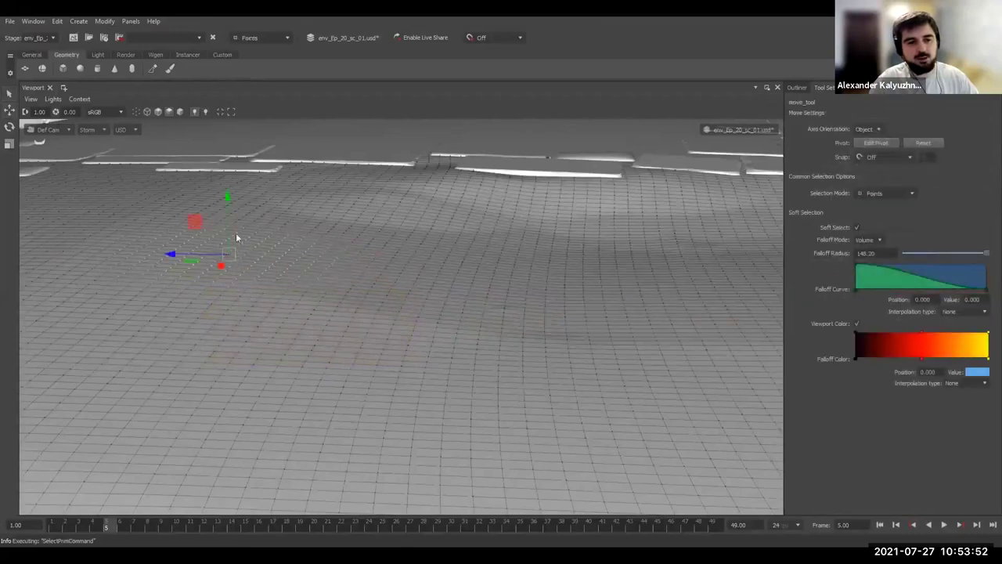
{"action": "left_click_drag", "start_coordinate": [390, 261], "coordinate": [353, 272]}
{"action": "left_click_drag", "start_coordinate": [221, 203], "coordinate": [222, 140]}
{"action": "key", "text": "e"}
{"action": "left_click_drag", "start_coordinate": [246, 212], "coordinate": [332, 220]}
{"action": "key", "text": "r"}
{"action": "key", "text": "w"}
Soft-select a ground point beside the hill and lower it to form a hollow
{"action": "middle_click_drag", "start_coordinate": [341, 252], "coordinate": [479, 269], "text": "alt"}
{"action": "key", "text": "q"}
{"action": "left_click", "coordinate": [439, 308]}
{"action": "middle_click_drag", "start_coordinate": [427, 316], "coordinate": [370, 295], "text": "alt"}
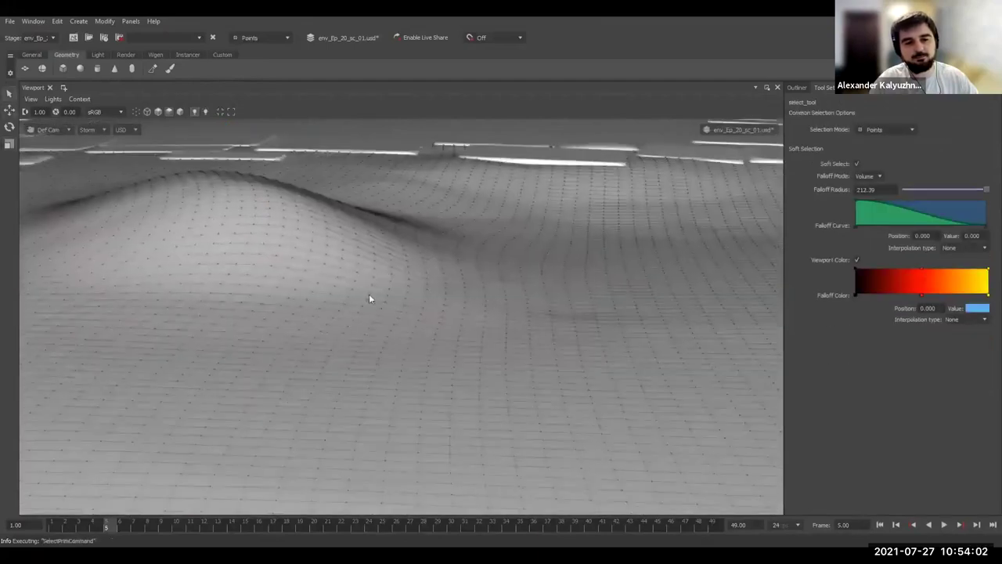
{"action": "left_click", "coordinate": [531, 297]}
{"action": "key", "text": "w"}
{"action": "left_click_drag", "start_coordinate": [530, 269], "coordinate": [529, 294]}
{"action": "middle_click_drag", "start_coordinate": [583, 329], "coordinate": [670, 312], "text": "alt"}
{"action": "key", "text": "q"}
{"action": "left_click", "coordinate": [418, 346]}
Switch to Prims selection and brush across the ground mesh with the Sculpt tool at strength 10
{"action": "right_click", "coordinate": [277, 249]}
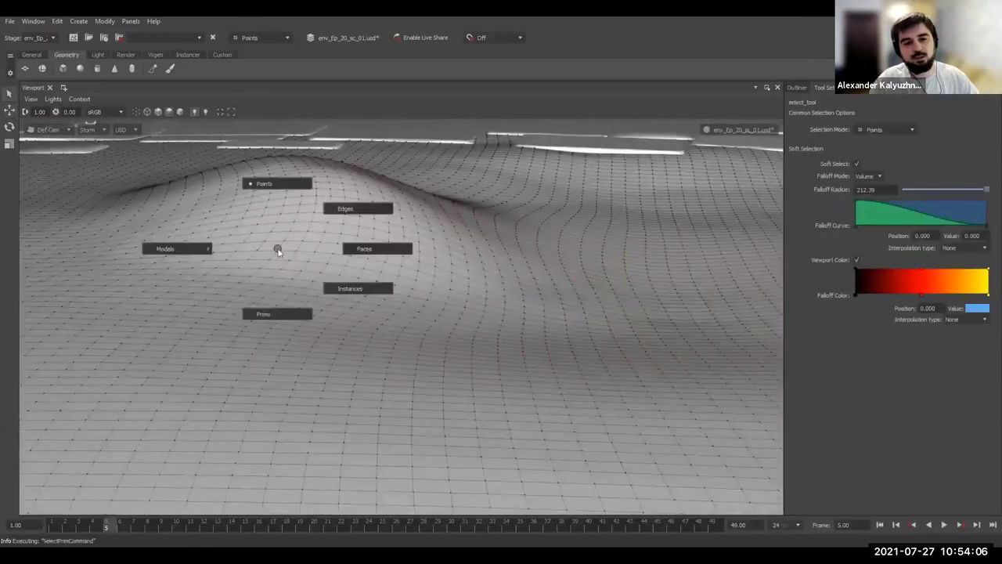
{"action": "left_click", "coordinate": [263, 314]}
{"action": "left_click", "coordinate": [153, 68]}
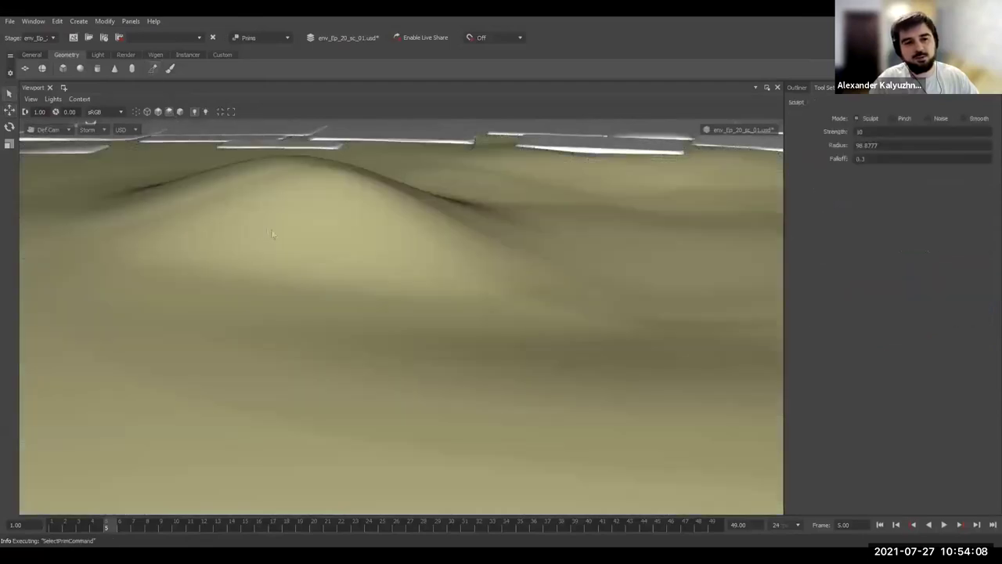
{"action": "mouse_move", "coordinate": [365, 274]}
{"action": "left_mouse_down"}
{"action": "mouse_move", "coordinate": [530, 339]}
{"action": "mouse_move", "coordinate": [631, 273]}
{"action": "mouse_move", "coordinate": [650, 246]}
{"action": "left_mouse_up"}
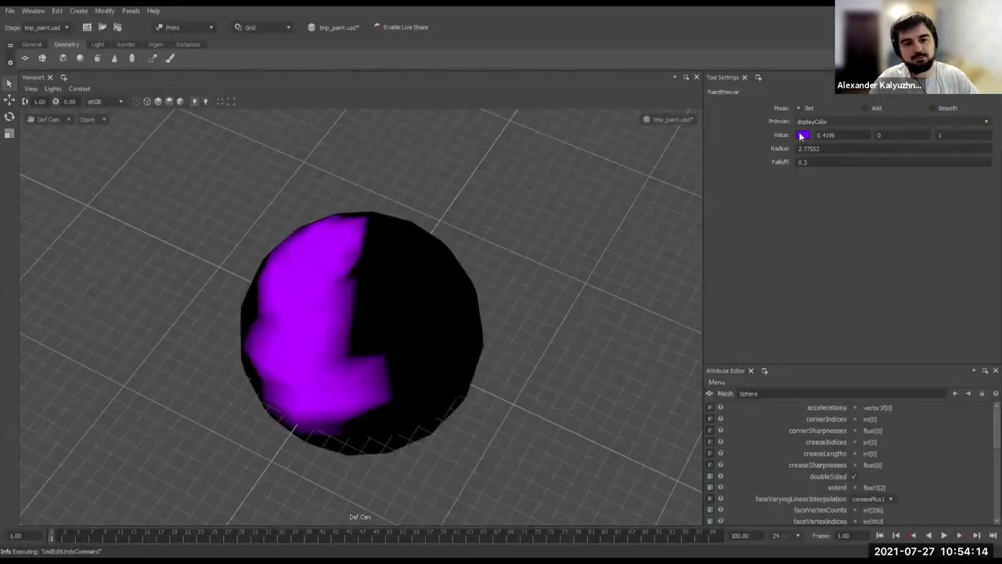
Choose a new displayColor value for the primvar paint tool and paint the black part of the sphere
{"action": "left_click", "coordinate": [804, 135]}
{"action": "left_click", "coordinate": [680, 178]}
{"action": "mouse_move", "coordinate": [423, 235]}
{"action": "left_mouse_down"}
{"action": "mouse_move", "coordinate": [381, 420]}
{"action": "mouse_move", "coordinate": [441, 414]}
{"action": "mouse_move", "coordinate": [462, 368]}
{"action": "left_mouse_up"}
{"action": "mouse_move", "coordinate": [389, 218]}
{"action": "left_mouse_down"}
{"action": "mouse_move", "coordinate": [304, 381]}
{"action": "mouse_move", "coordinate": [303, 441]}
{"action": "mouse_move", "coordinate": [434, 414]}
{"action": "mouse_move", "coordinate": [450, 259]}
{"action": "left_mouse_up"}
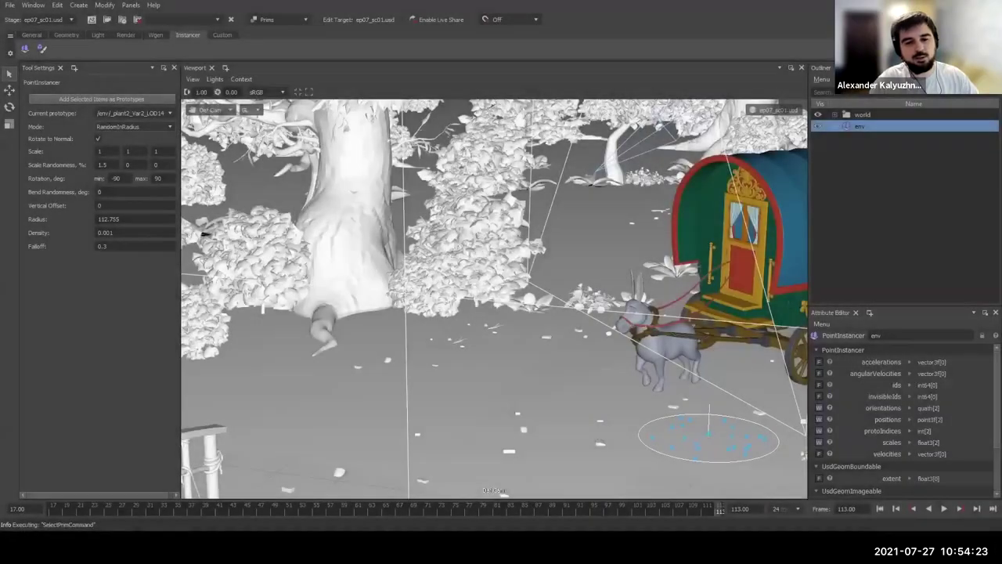
Scrub ep07_sc01 to frame 107 and paint plant instances on the ground with the point instancer in RandomInRadius mode
{"action": "left_click_drag", "start_coordinate": [239, 509], "coordinate": [73, 509]}
{"action": "left_click_drag", "start_coordinate": [521, 520], "coordinate": [679, 512]}
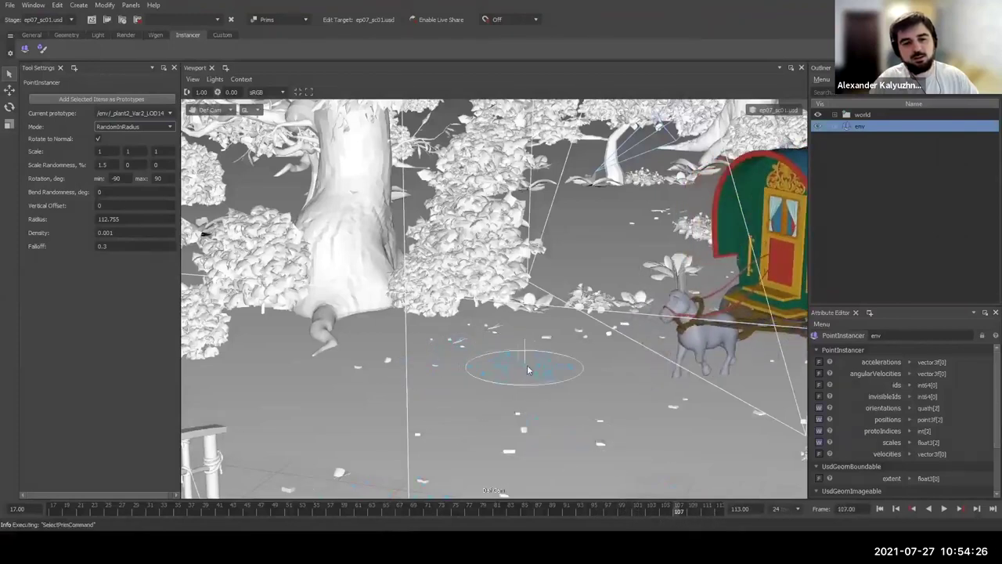
{"action": "mouse_move", "coordinate": [527, 368]}
{"action": "left_mouse_down"}
{"action": "mouse_move", "coordinate": [403, 387]}
{"action": "mouse_move", "coordinate": [415, 410]}
{"action": "mouse_move", "coordinate": [638, 444]}
{"action": "mouse_move", "coordinate": [570, 384]}
{"action": "mouse_move", "coordinate": [609, 379]}
{"action": "mouse_move", "coordinate": [525, 353]}
{"action": "mouse_move", "coordinate": [519, 410]}
{"action": "mouse_move", "coordinate": [593, 457]}
{"action": "mouse_move", "coordinate": [710, 450]}
{"action": "mouse_move", "coordinate": [302, 409]}
{"action": "mouse_move", "coordinate": [320, 352]}
{"action": "mouse_move", "coordinate": [369, 339]}
{"action": "mouse_move", "coordinate": [404, 340]}
{"action": "mouse_move", "coordinate": [337, 454]}
{"action": "mouse_move", "coordinate": [618, 395]}
{"action": "mouse_move", "coordinate": [588, 234]}
{"action": "mouse_move", "coordinate": [562, 205]}
{"action": "mouse_move", "coordinate": [609, 206]}
{"action": "mouse_move", "coordinate": [697, 254]}
{"action": "left_mouse_up"}
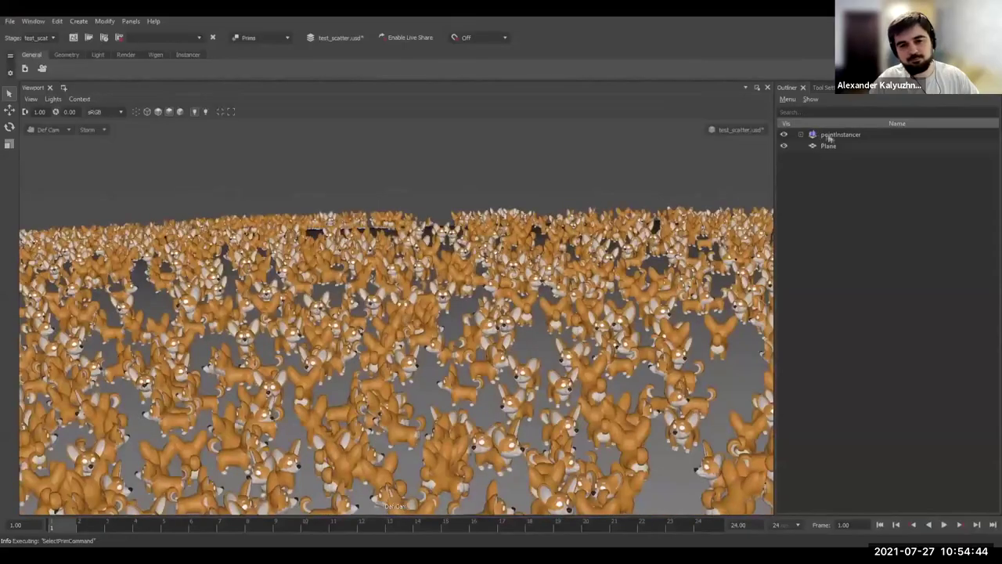
Switch to Instances selection, frame a single corgi from the pointInstancer scatter and move it to another spot
{"action": "left_click", "coordinate": [836, 136]}
{"action": "key", "text": "F12"}
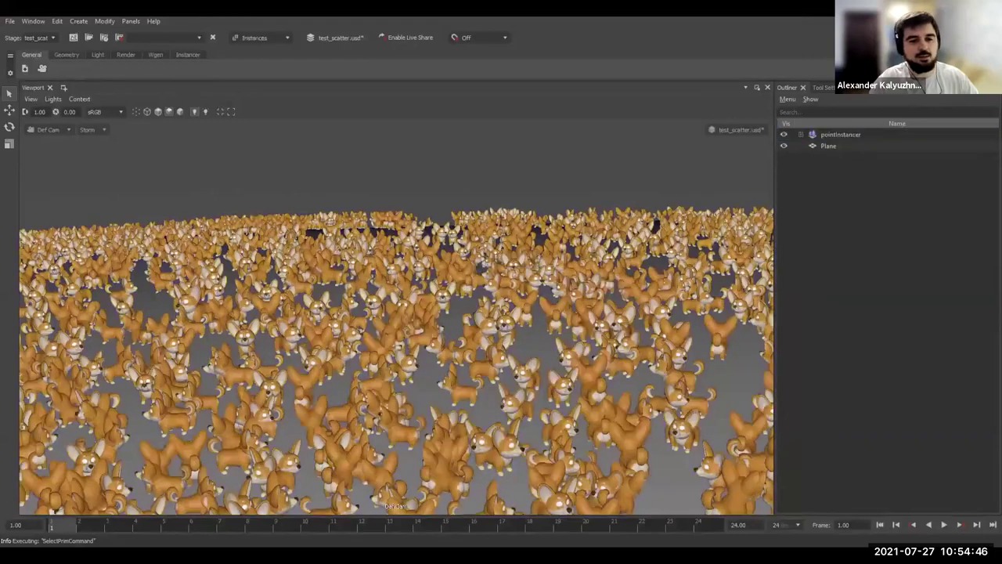
{"action": "left_click", "coordinate": [526, 315]}
{"action": "key", "text": "f"}
{"action": "key", "text": "w"}
{"action": "left_click_drag", "start_coordinate": [527, 316], "coordinate": [493, 391], "text": "alt"}
{"action": "left_click_drag", "start_coordinate": [396, 391], "coordinate": [257, 279]}
{"action": "scroll", "coordinate": [396, 317], "scroll_direction": "down", "scroll_amount": 3}
{"action": "left_click_drag", "start_coordinate": [267, 368], "coordinate": [438, 274], "text": "alt"}
Enlarge the selected corgi instance well above the crowd, reposition it and rotate it
{"action": "key", "text": "r"}
{"action": "left_click_drag", "start_coordinate": [328, 349], "coordinate": [407, 348]}
{"action": "scroll", "coordinate": [391, 360], "scroll_direction": "down", "scroll_amount": 3}
{"action": "left_click_drag", "start_coordinate": [392, 367], "coordinate": [339, 380], "text": "alt"}
{"action": "scroll", "coordinate": [340, 374], "scroll_direction": "down", "scroll_amount": 5}
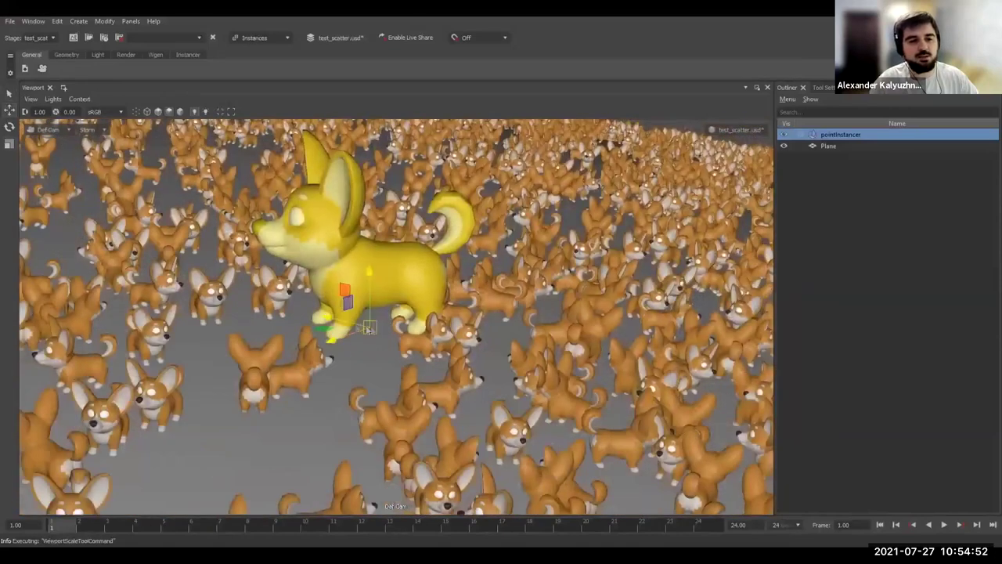
{"action": "key", "text": "w"}
{"action": "left_click_drag", "start_coordinate": [369, 330], "coordinate": [279, 332]}
{"action": "key", "text": "r"}
{"action": "left_click_drag", "start_coordinate": [279, 332], "coordinate": [324, 329]}
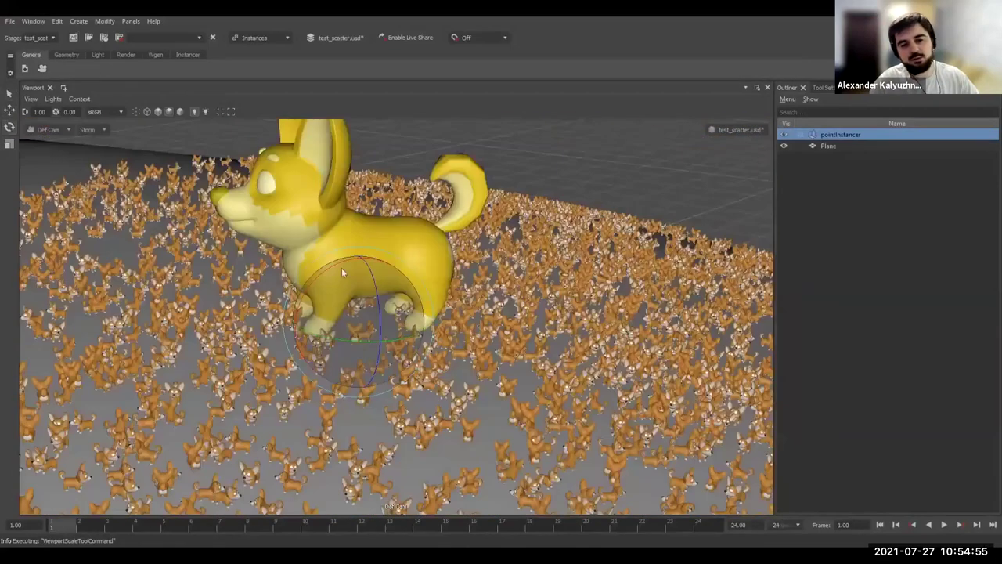
{"action": "key", "text": "e"}
{"action": "left_click_drag", "start_coordinate": [356, 300], "coordinate": [446, 354]}
Box-select corgi instances in the scatter and remove them
{"action": "scroll", "coordinate": [447, 354], "scroll_direction": "up", "scroll_amount": 5}
{"action": "key", "text": "q"}
{"action": "left_click_drag", "start_coordinate": [348, 405], "coordinate": [514, 458]}
{"action": "middle_click_drag", "start_coordinate": [483, 464], "coordinate": [389, 360], "text": "alt"}
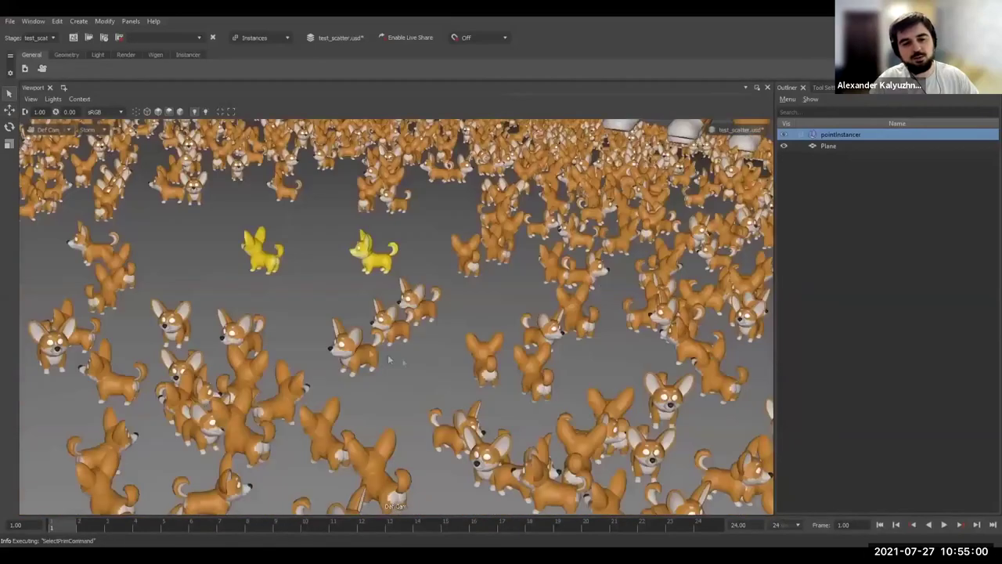
{"action": "right_click", "coordinate": [381, 271]}
{"action": "left_click", "coordinate": [427, 329]}
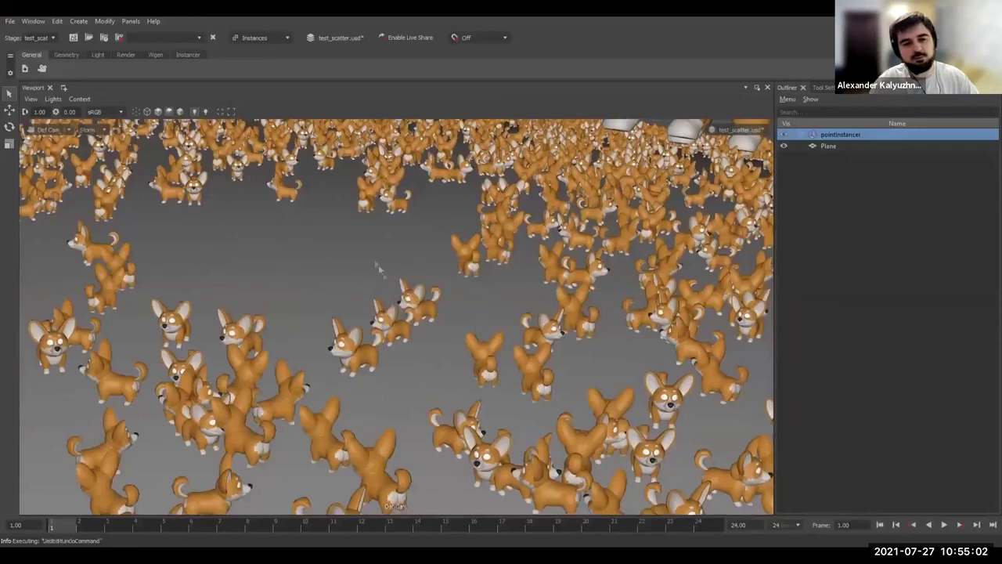
Box-select another group of corgi instances near the cleared patch and scale them
{"action": "middle_click_drag", "start_coordinate": [421, 320], "coordinate": [463, 360], "text": "alt"}
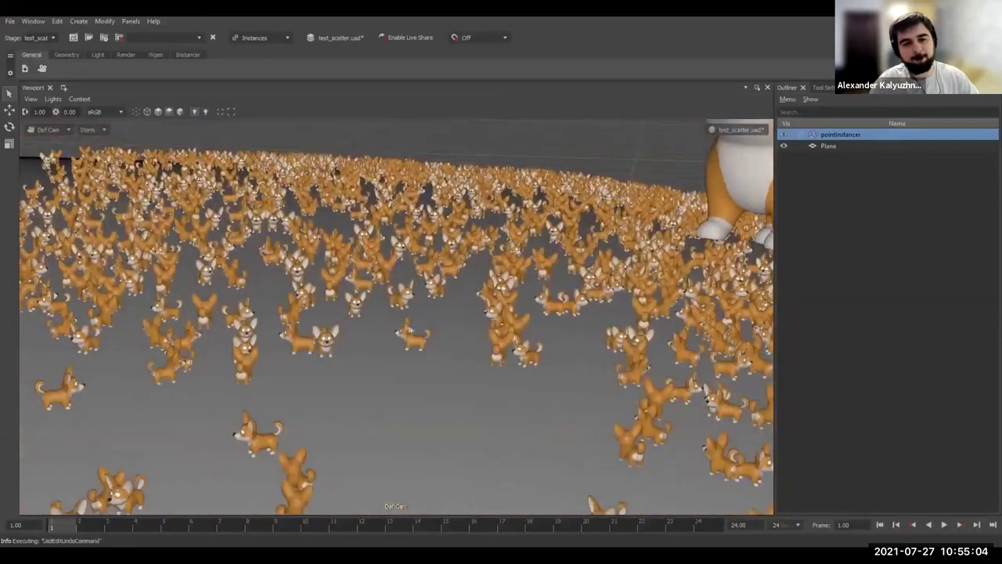
{"action": "left_click_drag", "start_coordinate": [471, 373], "coordinate": [537, 328]}
{"action": "key", "text": "w"}
{"action": "key", "text": "r"}
{"action": "left_click_drag", "start_coordinate": [510, 293], "coordinate": [392, 282]}
{"action": "key", "text": "e"}
{"action": "key", "text": "w"}
{"action": "scroll", "coordinate": [415, 336], "scroll_direction": "down", "scroll_amount": 10}
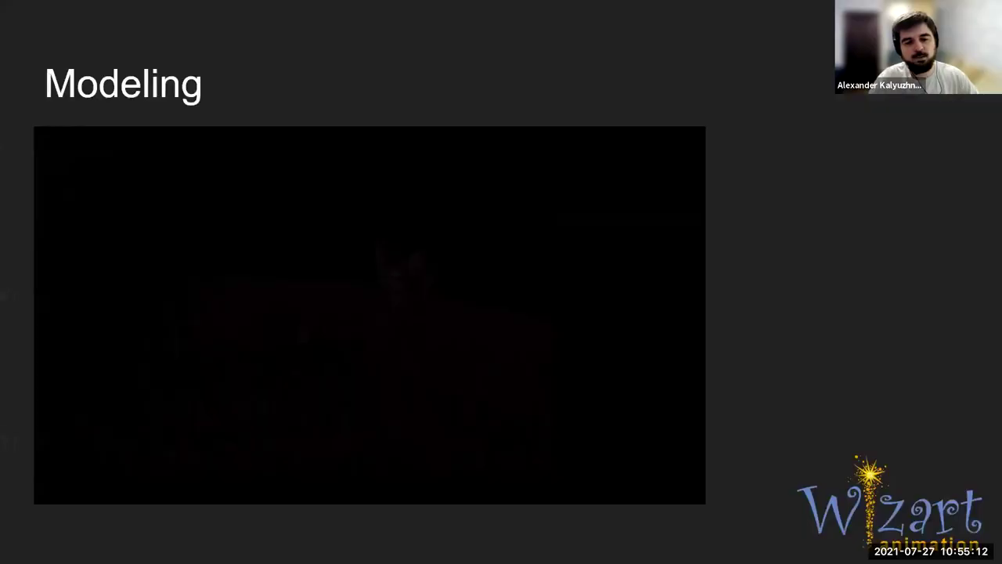
{"action": "key", "text": "Right"}
{"action": "key", "text": "Right"}
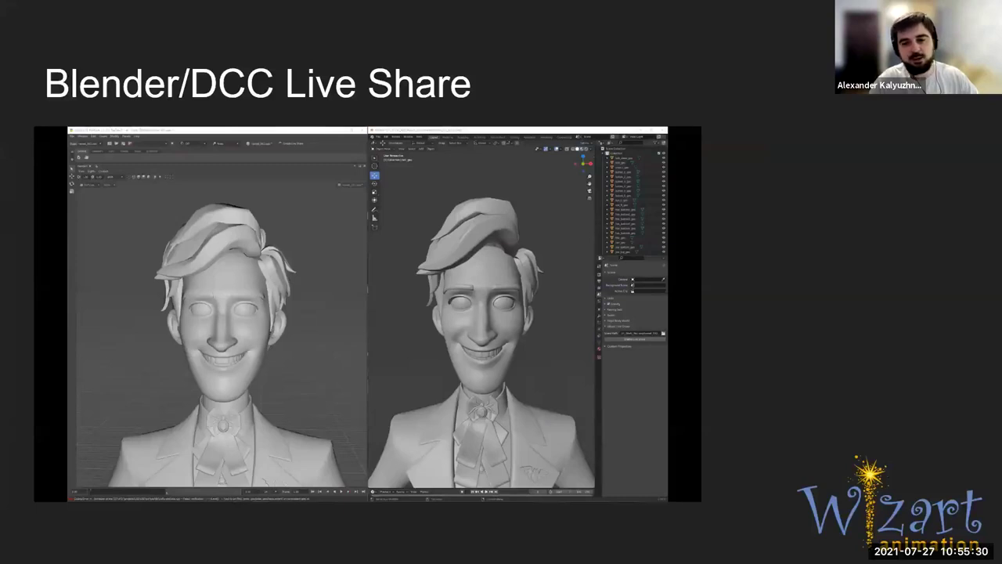
{"action": "key", "text": "f"}
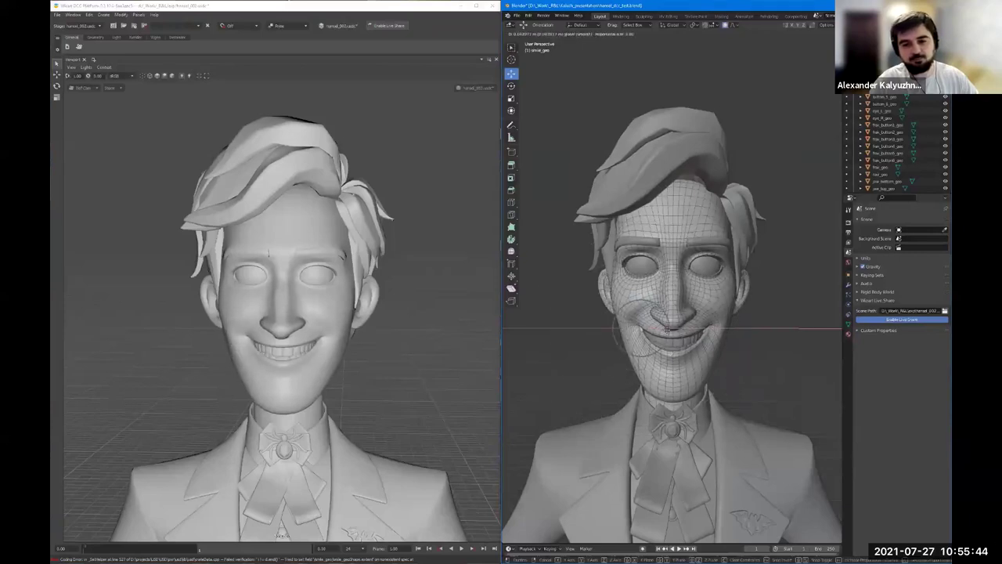
In Blender, move the face mesh vertices around the smile with proportional editing, constraining the move to the X axis
{"action": "left_click_drag", "start_coordinate": [668, 329], "coordinate": [667, 329]}
{"action": "key", "text": "g"}
{"action": "key", "text": "x"}
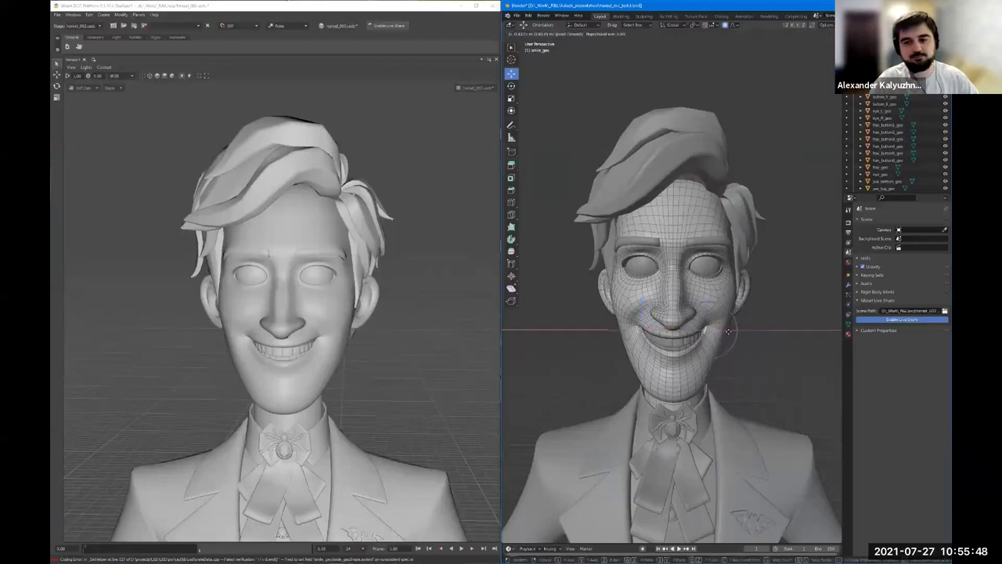
{"action": "left_click", "coordinate": [720, 332]}
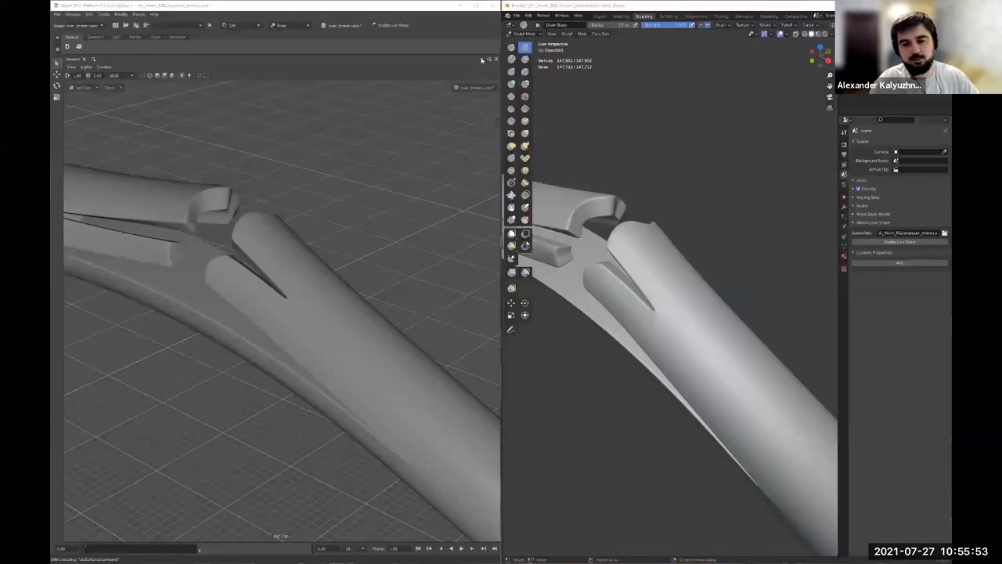
Enable Live Share in both the USD editor and Blender, and sculpt sharp strokes on the broken log with Draw Sharp
{"action": "left_click", "coordinate": [386, 25]}
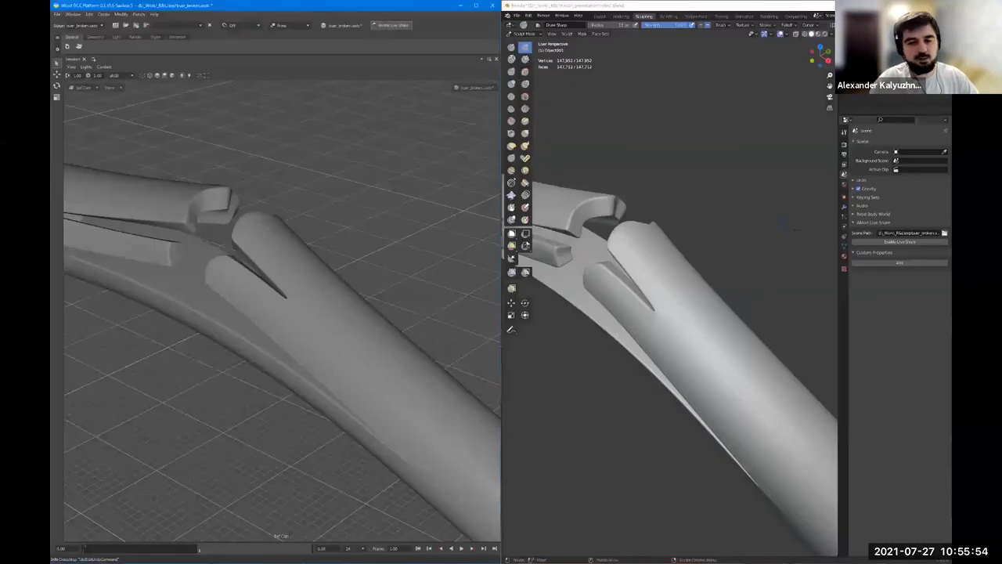
{"action": "left_click", "coordinate": [887, 242]}
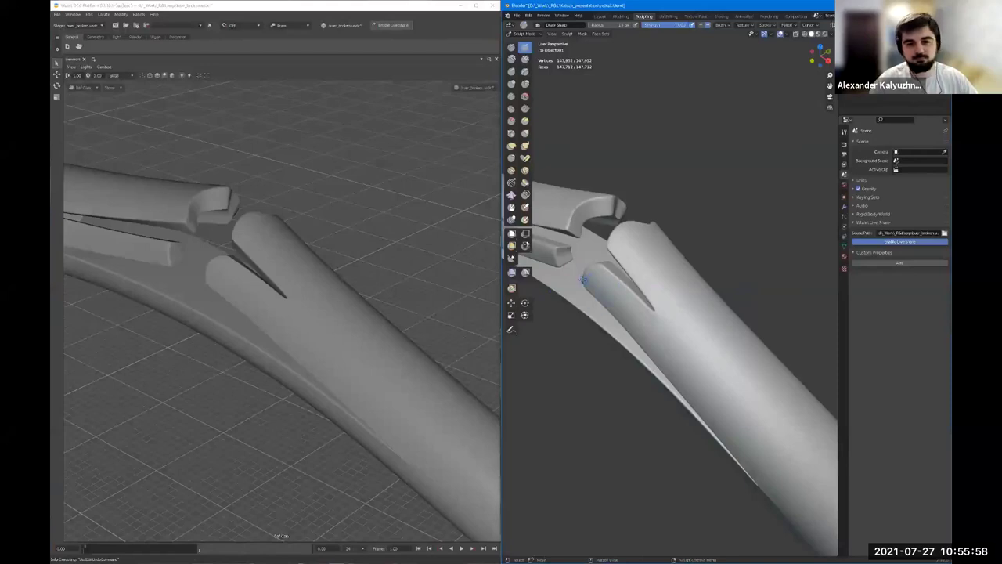
{"action": "left_click_drag", "start_coordinate": [584, 276], "coordinate": [615, 291]}
{"action": "left_click_drag", "start_coordinate": [663, 368], "coordinate": [664, 372]}
{"action": "left_click_drag", "start_coordinate": [633, 293], "coordinate": [646, 313]}
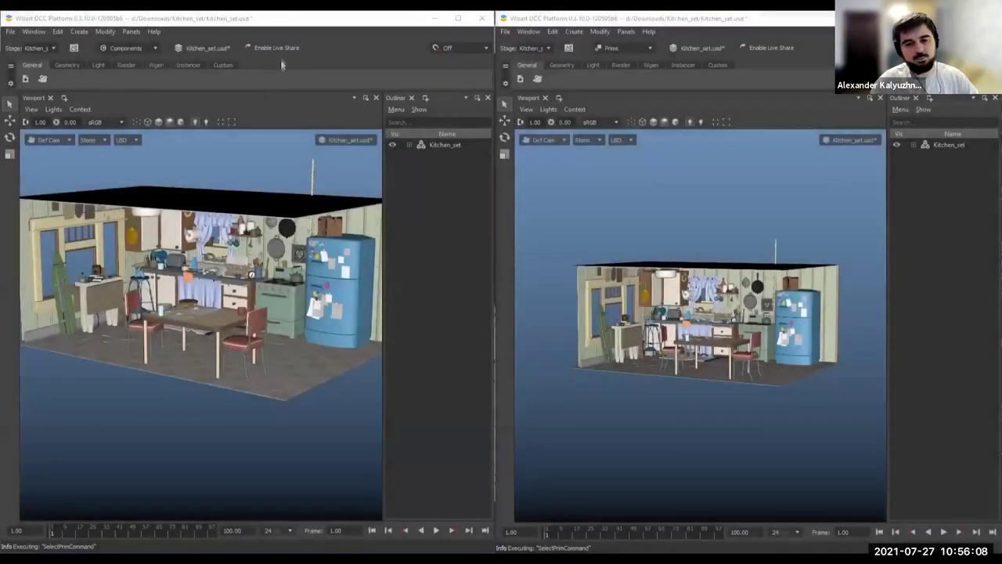
Enable Live Share in both kitchen editor instances and move the red chair nearest the fridge toward the floor's front corner
{"action": "left_click", "coordinate": [279, 48]}
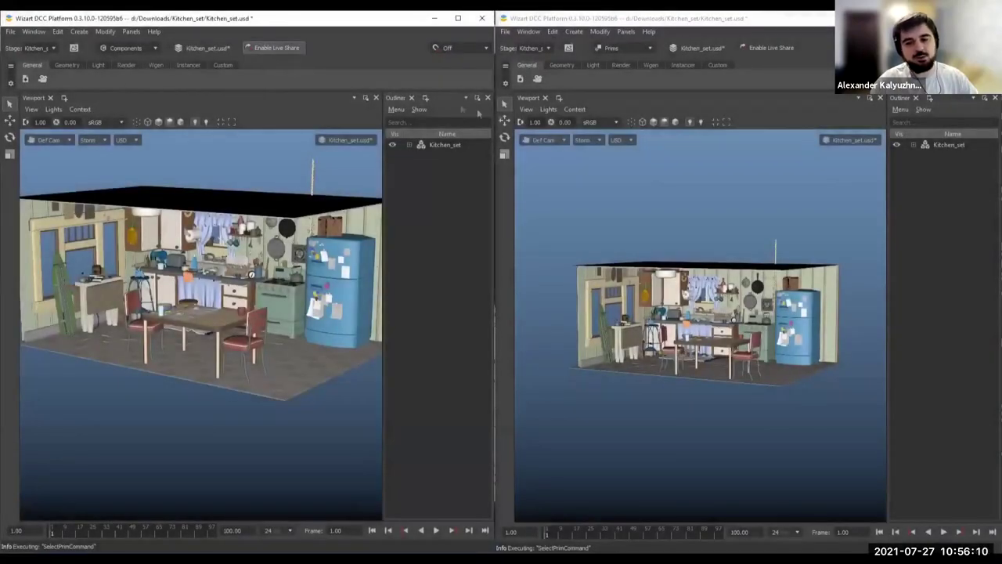
{"action": "left_click", "coordinate": [758, 47]}
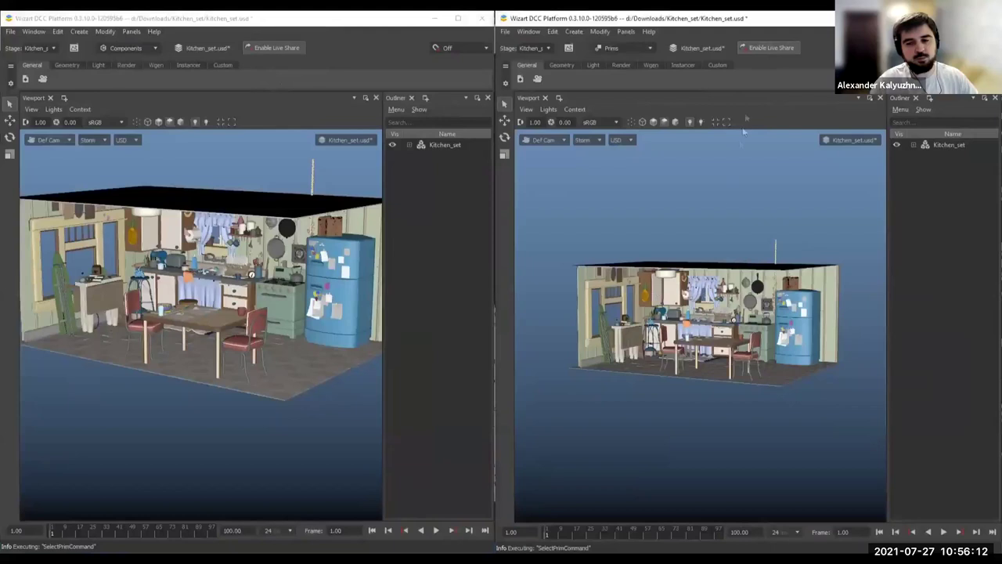
{"action": "left_click", "coordinate": [243, 349]}
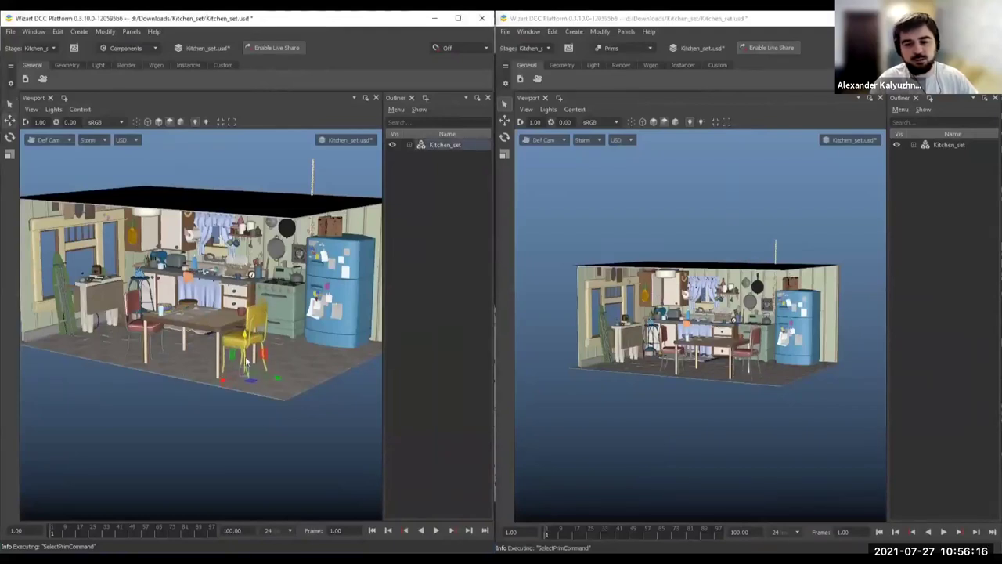
{"action": "key", "text": "w"}
{"action": "left_click_drag", "start_coordinate": [263, 373], "coordinate": [312, 382]}
In the second instance, select the corner points of the moved chair's seat cushion and move them to deform it
{"action": "middle_click_drag", "start_coordinate": [796, 366], "coordinate": [705, 337], "text": "alt"}
{"action": "scroll", "coordinate": [703, 335], "scroll_direction": "up", "scroll_amount": 4}
{"action": "left_click", "coordinate": [703, 341]}
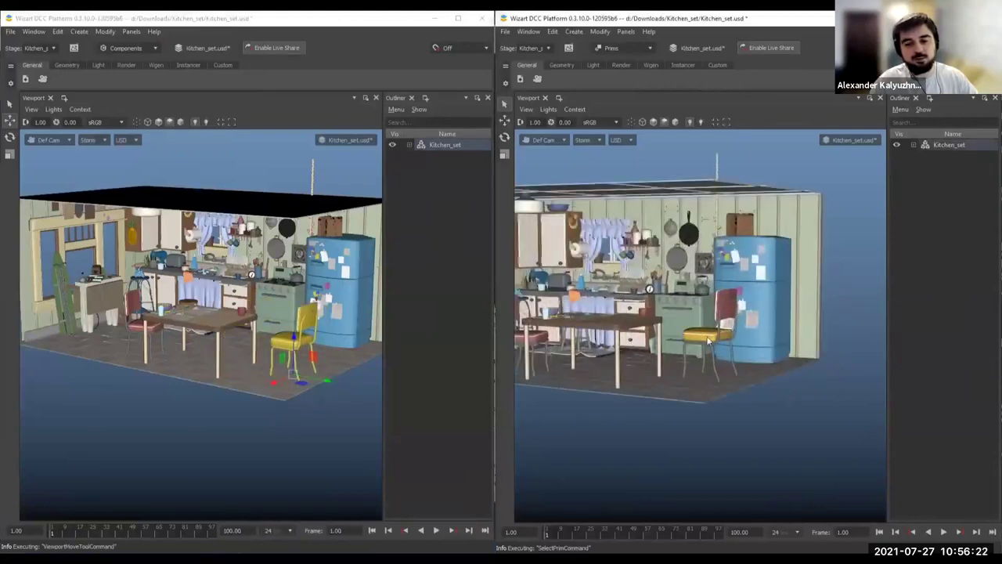
{"action": "left_click_drag", "start_coordinate": [707, 335], "coordinate": [651, 361]}
{"action": "scroll", "coordinate": [702, 325], "scroll_direction": "up", "scroll_amount": 3}
{"action": "scroll", "coordinate": [665, 382], "scroll_direction": "up", "scroll_amount": 8}
{"action": "left_click", "coordinate": [663, 383]}
{"action": "middle_click_drag", "start_coordinate": [651, 361], "coordinate": [702, 331], "text": "alt"}
{"action": "right_click_drag", "start_coordinate": [702, 330], "coordinate": [703, 290]}
{"action": "left_click", "coordinate": [696, 331]}
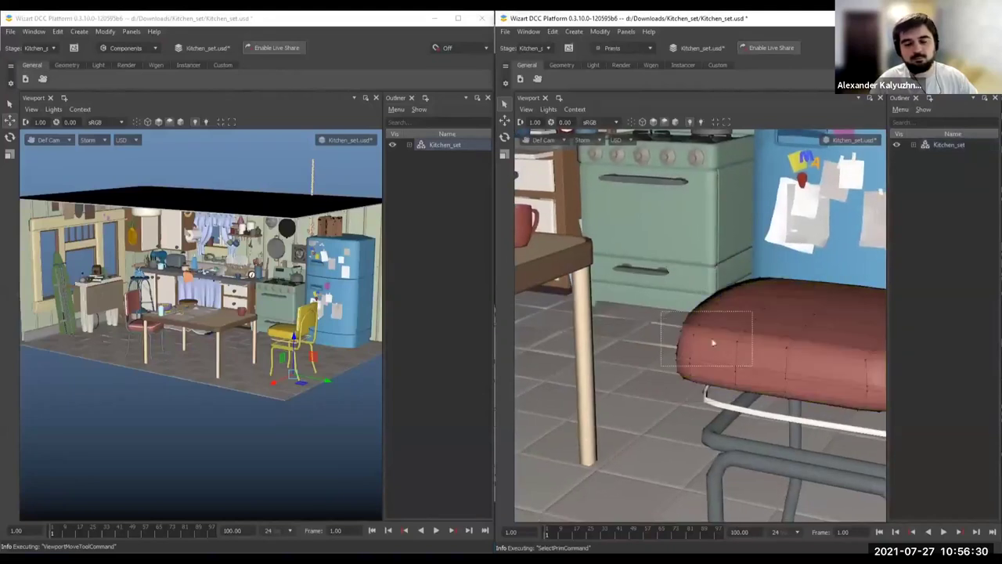
{"action": "mouse_move", "coordinate": [697, 340]}
{"action": "left_mouse_down"}
{"action": "mouse_move", "coordinate": [713, 339]}
{"action": "mouse_move", "coordinate": [686, 314]}
{"action": "mouse_move", "coordinate": [681, 330]}
{"action": "left_mouse_up"}
{"action": "key", "text": "w"}
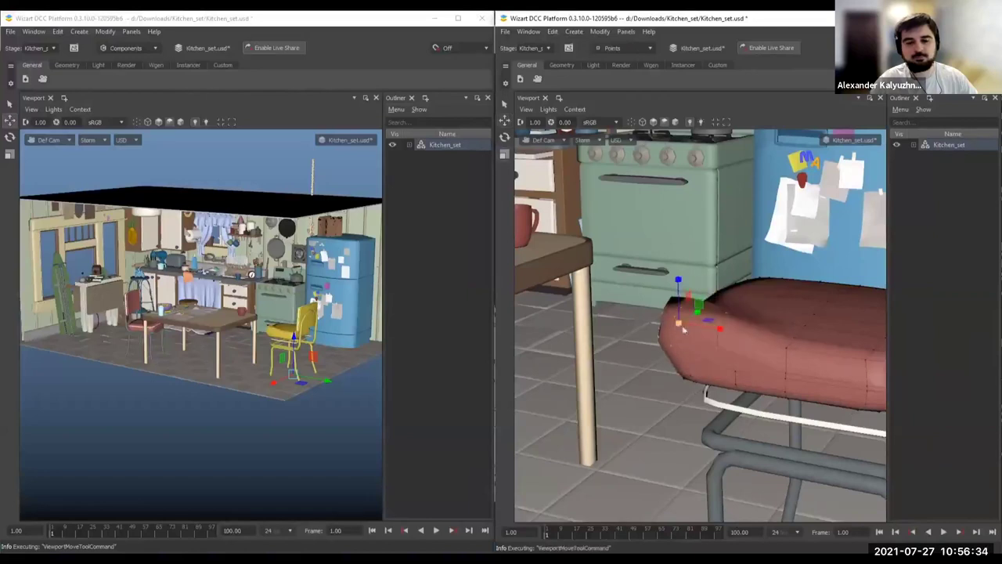
{"action": "left_click_drag", "start_coordinate": [681, 326], "coordinate": [736, 327]}
{"action": "key", "text": "w"}
Return to prim selection in the second instance and create a camera in the kitchen stage
{"action": "right_click_drag", "start_coordinate": [737, 326], "coordinate": [671, 363], "text": "alt"}
{"action": "left_click_drag", "start_coordinate": [670, 362], "coordinate": [724, 372], "text": "alt"}
{"action": "left_click", "coordinate": [675, 447]}
{"action": "right_click_drag", "start_coordinate": [638, 424], "coordinate": [708, 387], "text": "alt"}
{"action": "middle_click_drag", "start_coordinate": [708, 388], "coordinate": [683, 317], "text": "alt"}
{"action": "scroll", "coordinate": [682, 317], "scroll_direction": "up", "scroll_amount": 3}
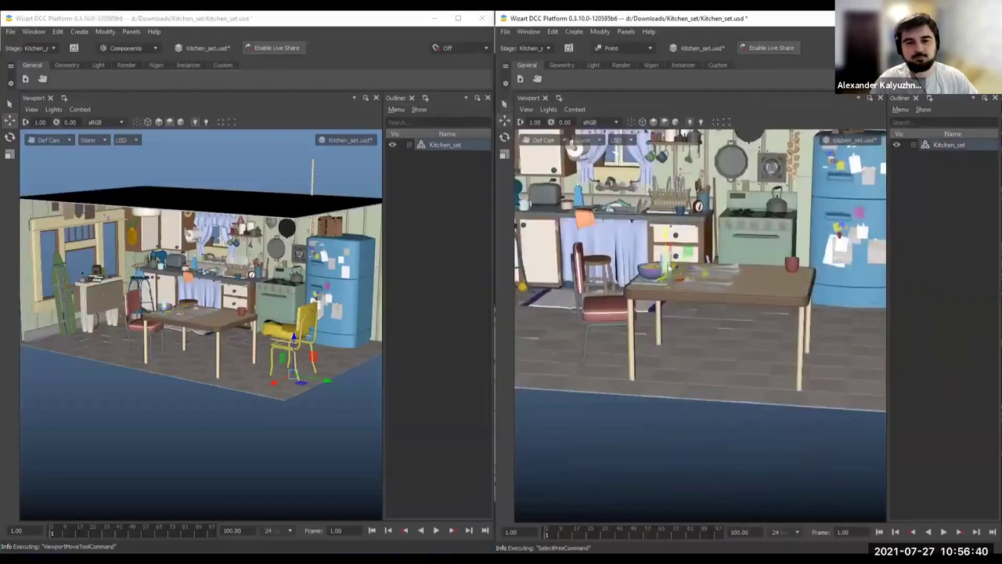
{"action": "key", "text": "w"}
{"action": "scroll", "coordinate": [738, 375], "scroll_direction": "down", "scroll_amount": 6}
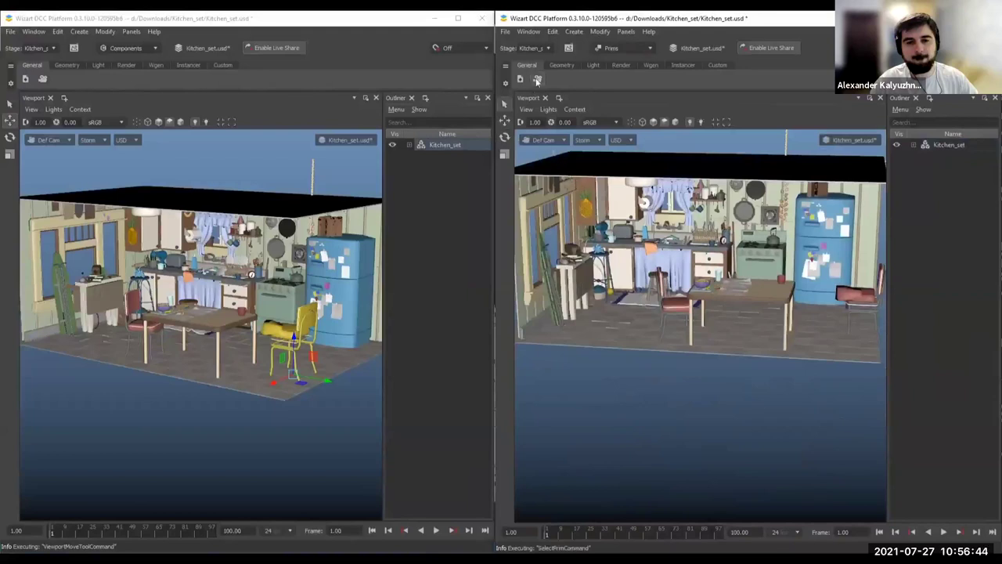
{"action": "left_click", "coordinate": [537, 80]}
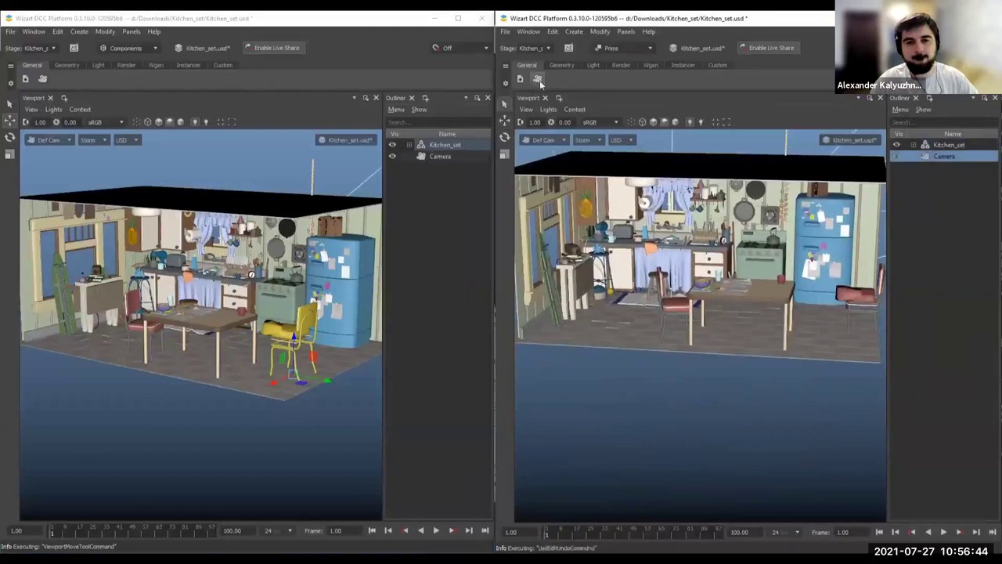
Deselect the camera and look through it in the second instance's viewport
{"action": "middle_click_drag", "start_coordinate": [663, 324], "coordinate": [640, 346], "text": "alt"}
{"action": "left_click_drag", "start_coordinate": [638, 346], "coordinate": [671, 368], "text": "alt"}
{"action": "left_click", "coordinate": [817, 393]}
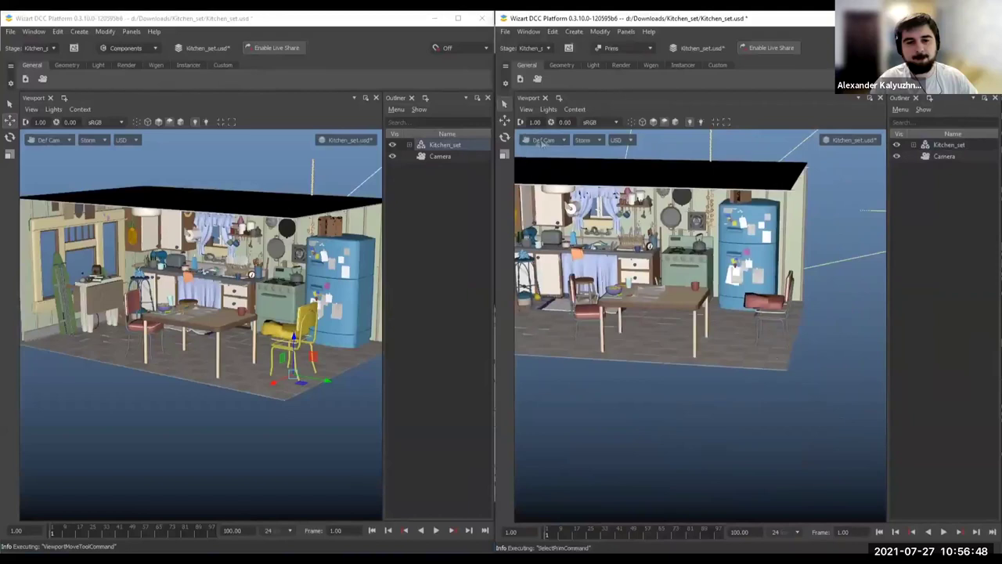
{"action": "left_click", "coordinate": [555, 153]}
In the first instance, select the shared camera and move it
{"action": "middle_click_drag", "start_coordinate": [320, 401], "coordinate": [309, 396], "text": "alt"}
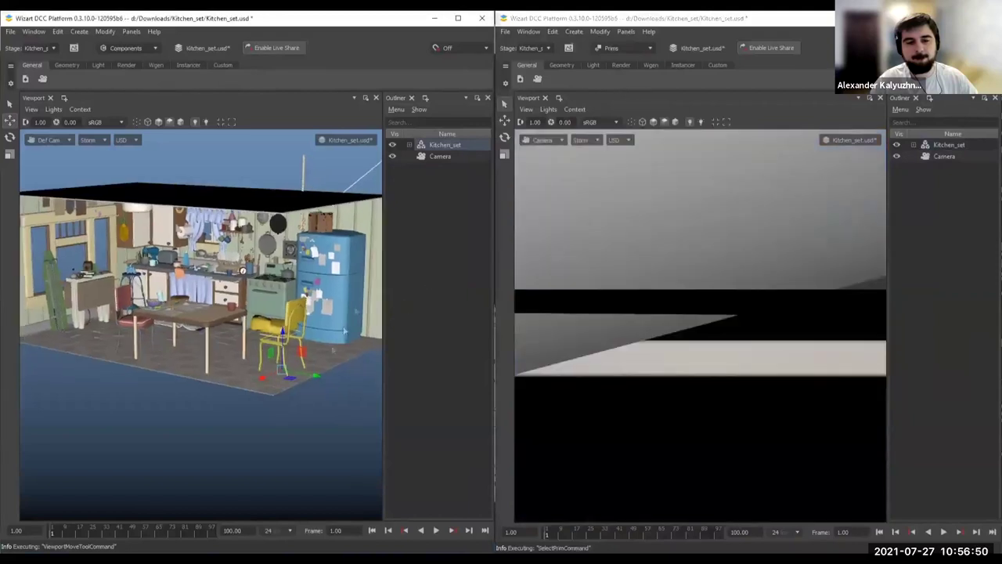
{"action": "left_click", "coordinate": [439, 157]}
{"action": "middle_click_drag", "start_coordinate": [175, 361], "coordinate": [205, 328], "text": "alt"}
{"action": "left_click_drag", "start_coordinate": [206, 329], "coordinate": [159, 328]}
Rotate the shared camera in several adjustments from the first instance to change its view of the kitchen
{"action": "key", "text": "e"}
{"action": "scroll", "coordinate": [136, 341], "scroll_direction": "down", "scroll_amount": 3}
{"action": "key", "text": "w"}
{"action": "key", "text": "e"}
{"action": "left_click_drag", "start_coordinate": [103, 315], "coordinate": [102, 354]}
{"action": "key", "text": "w"}
{"action": "middle_click_drag", "start_coordinate": [157, 329], "coordinate": [167, 325], "text": "alt"}
{"action": "left_click_drag", "start_coordinate": [166, 326], "coordinate": [220, 308], "text": "alt"}
{"action": "key", "text": "e"}
{"action": "mouse_move", "coordinate": [284, 319]}
{"action": "left_mouse_down"}
{"action": "mouse_move", "coordinate": [277, 313]}
{"action": "mouse_move", "coordinate": [290, 312]}
{"action": "left_mouse_up"}
{"action": "key", "text": "w"}
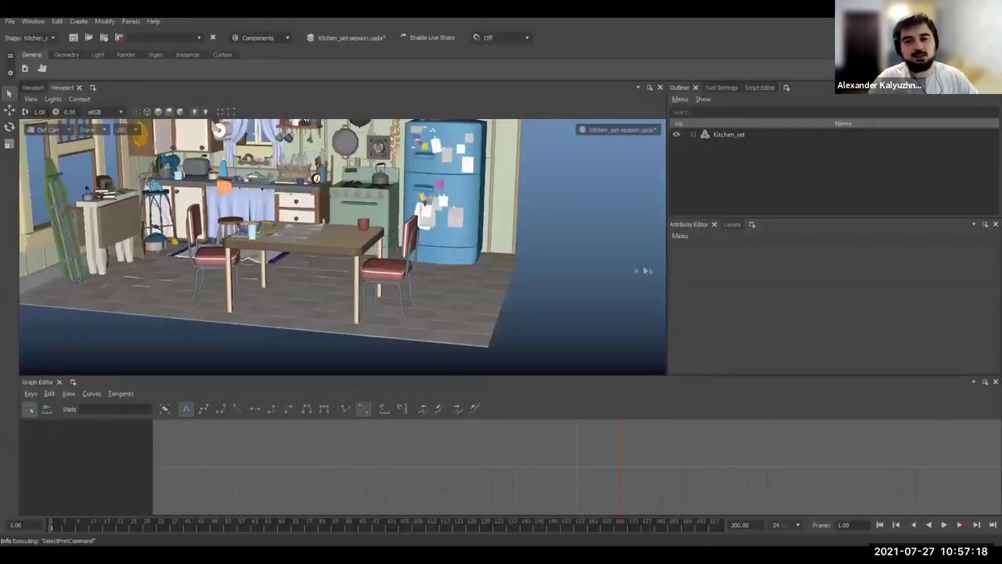
In the Kitchen_set session stage, select the chair nearest the fridge and raise it well above the floor
{"action": "left_click", "coordinate": [393, 270]}
{"action": "key", "text": "f"}
{"action": "key", "text": "w"}
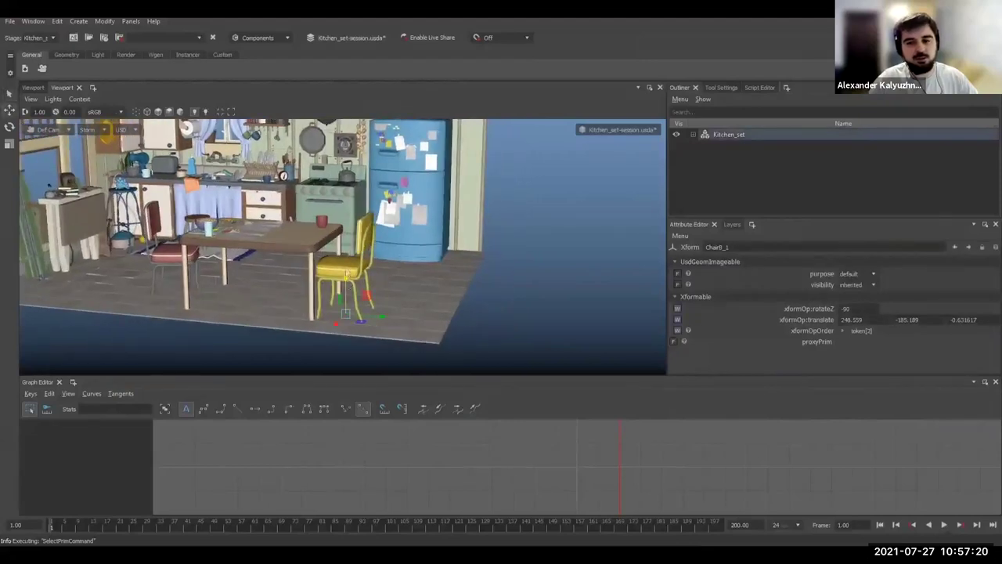
{"action": "left_click_drag", "start_coordinate": [345, 255], "coordinate": [348, 184]}
Rotate the raised chair about -2° around Z and scale it uniformly to about 1.09 in front of the fridge
{"action": "key", "text": "w"}
{"action": "key", "text": "e"}
{"action": "left_click_drag", "start_coordinate": [318, 223], "coordinate": [359, 223]}
{"action": "key", "text": "r"}
{"action": "middle_click_drag", "start_coordinate": [358, 224], "coordinate": [439, 264], "text": "alt"}
{"action": "left_click_drag", "start_coordinate": [450, 258], "coordinate": [468, 268]}
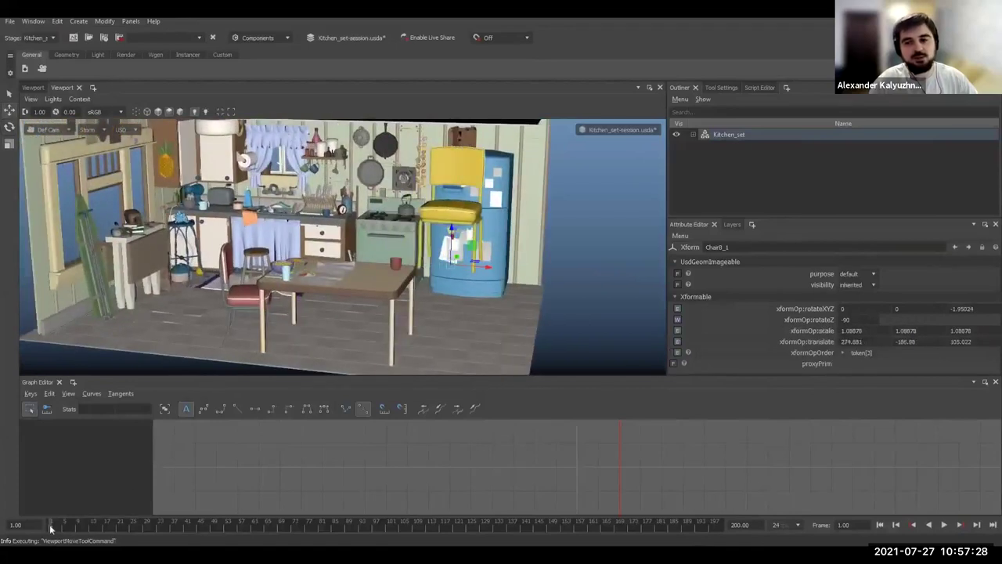
Key the chair's transform at frame 1, and key it again at frame 106 rotated to about -307° around Z
{"action": "key", "text": "s"}
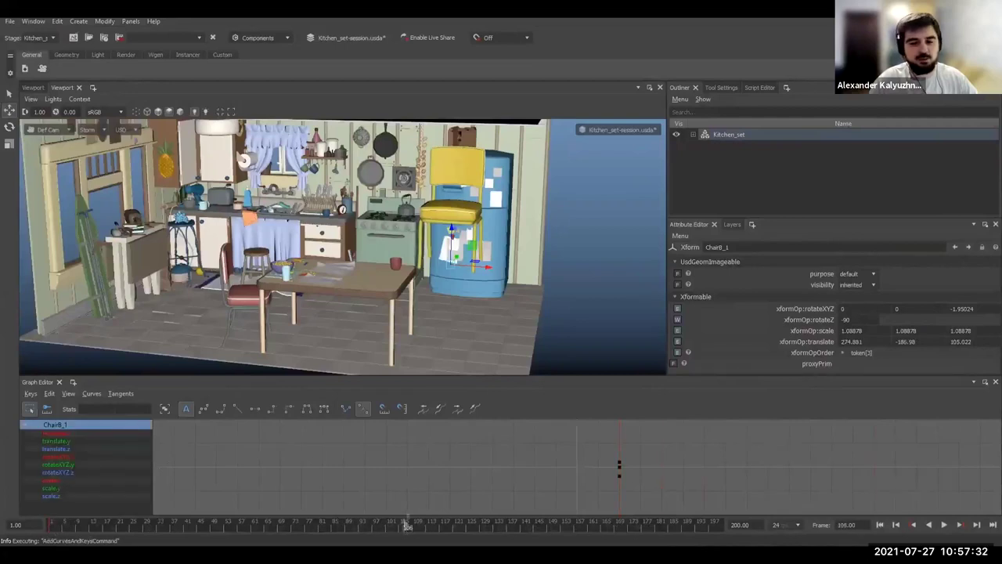
{"action": "key", "text": "e"}
{"action": "mouse_move", "coordinate": [479, 276]}
{"action": "left_mouse_down"}
{"action": "mouse_move", "coordinate": [425, 273]}
{"action": "mouse_move", "coordinate": [478, 280]}
{"action": "mouse_move", "coordinate": [464, 279]}
{"action": "left_mouse_up"}
{"action": "key", "text": "s"}
Go to frame 60 and isolate the chair's rotateXYZ.z animation curve in the Graph Editor
{"action": "left_click_drag", "start_coordinate": [404, 525], "coordinate": [208, 525]}
{"action": "right_click_drag", "start_coordinate": [716, 485], "coordinate": [736, 473], "text": "alt"}
{"action": "middle_click_drag", "start_coordinate": [737, 474], "coordinate": [641, 476], "text": "alt"}
{"action": "left_click", "coordinate": [606, 475]}
{"action": "mouse_move", "coordinate": [242, 532]}
{"action": "left_mouse_down"}
{"action": "mouse_move", "coordinate": [147, 529]}
{"action": "mouse_move", "coordinate": [418, 530]}
{"action": "mouse_move", "coordinate": [251, 529]}
{"action": "left_mouse_up"}
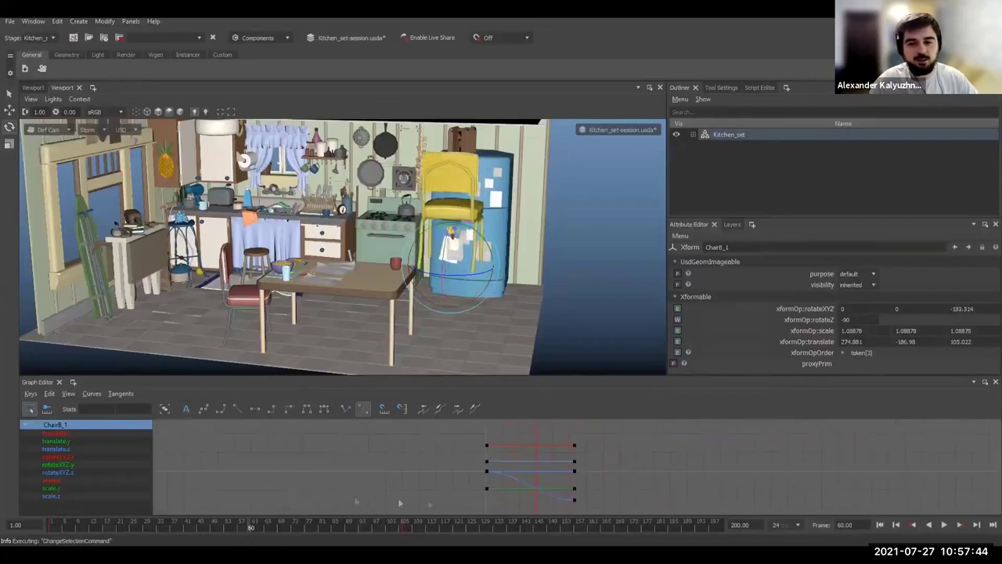
{"action": "left_click", "coordinate": [94, 473]}
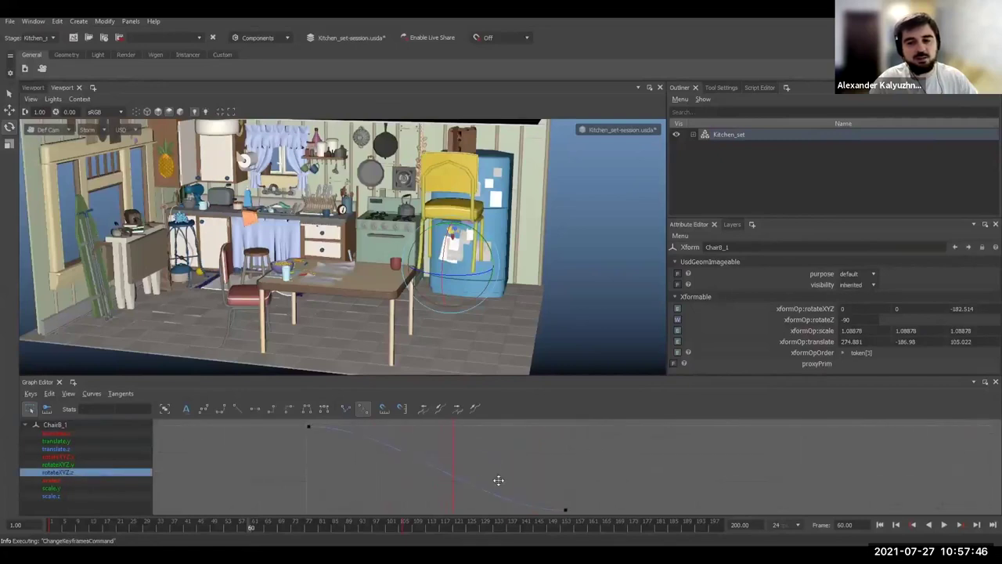
Insert two keys near frames 50 and 54 on the rotateXYZ.z curve and move them apart to reshape it
{"action": "left_click", "coordinate": [425, 463]}
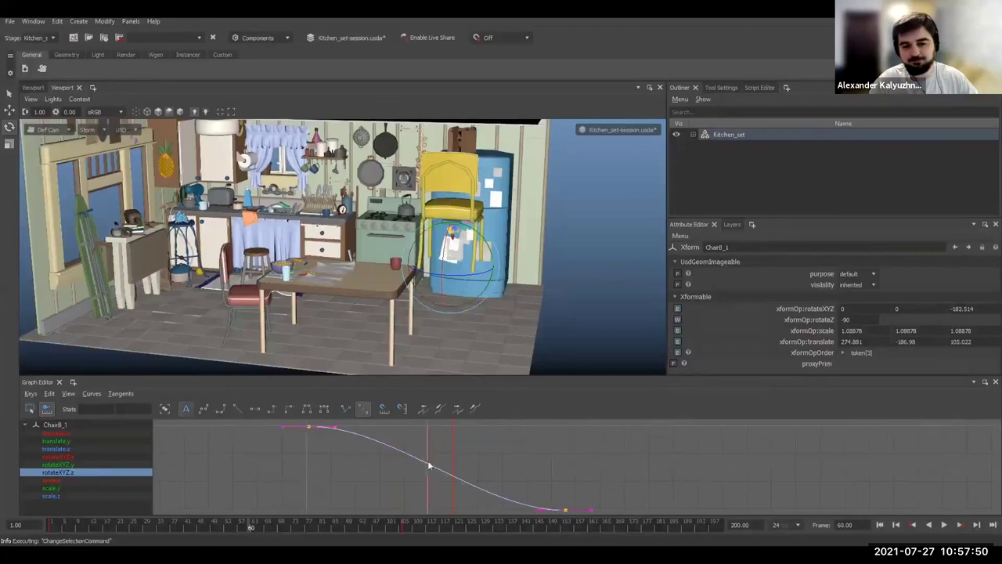
{"action": "middle_click", "coordinate": [428, 464]}
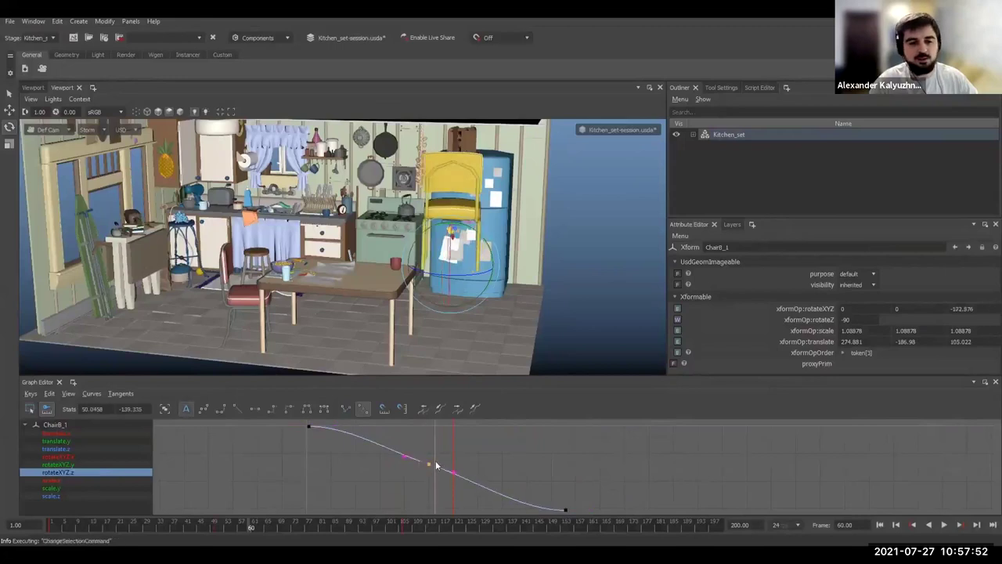
{"action": "middle_click", "coordinate": [435, 462]}
{"action": "key", "text": "q"}
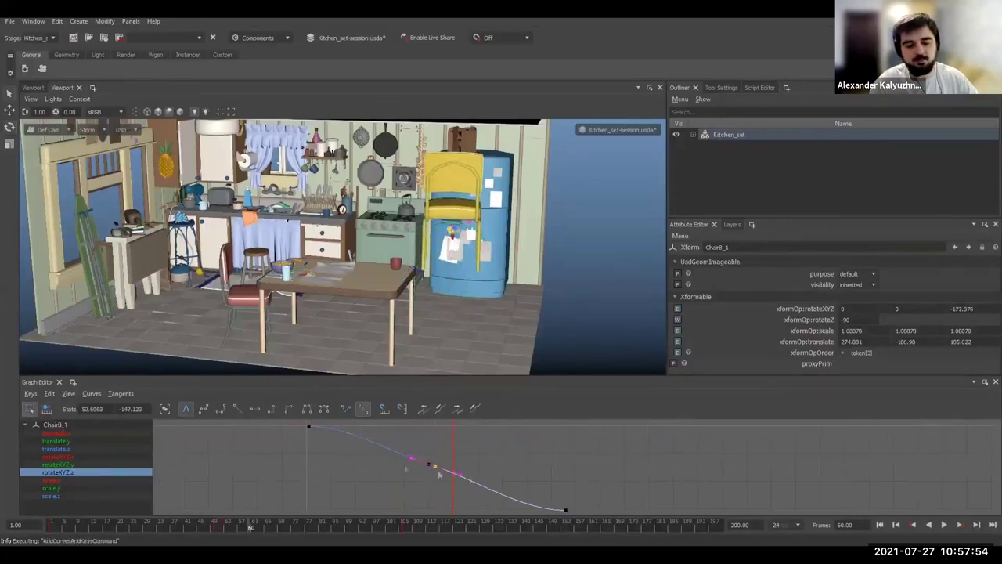
{"action": "left_click_drag", "start_coordinate": [431, 471], "coordinate": [431, 472]}
{"action": "left_click_drag", "start_coordinate": [434, 465], "coordinate": [488, 473]}
{"action": "left_click_drag", "start_coordinate": [404, 452], "coordinate": [474, 469]}
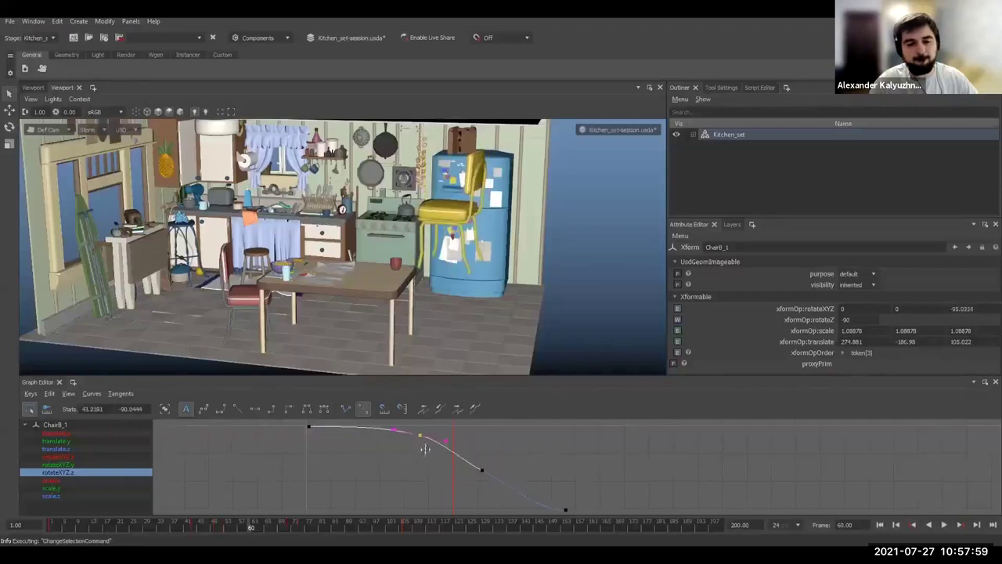
Display the rotateXYZ.z curve's extrapolation and make the curve repeat with offset beyond its last key
{"action": "left_click", "coordinate": [74, 396]}
{"action": "left_click", "coordinate": [87, 428]}
{"action": "middle_click_drag", "start_coordinate": [534, 472], "coordinate": [490, 463], "text": "alt"}
{"action": "scroll", "coordinate": [499, 463], "scroll_direction": "down", "scroll_amount": 4}
{"action": "left_click", "coordinate": [549, 484]}
{"action": "left_click", "coordinate": [91, 392]}
{"action": "mouse_move", "coordinate": [119, 423]}
{"action": "left_click", "coordinate": [188, 430]}
{"action": "left_click_drag", "start_coordinate": [384, 526], "coordinate": [345, 517]}
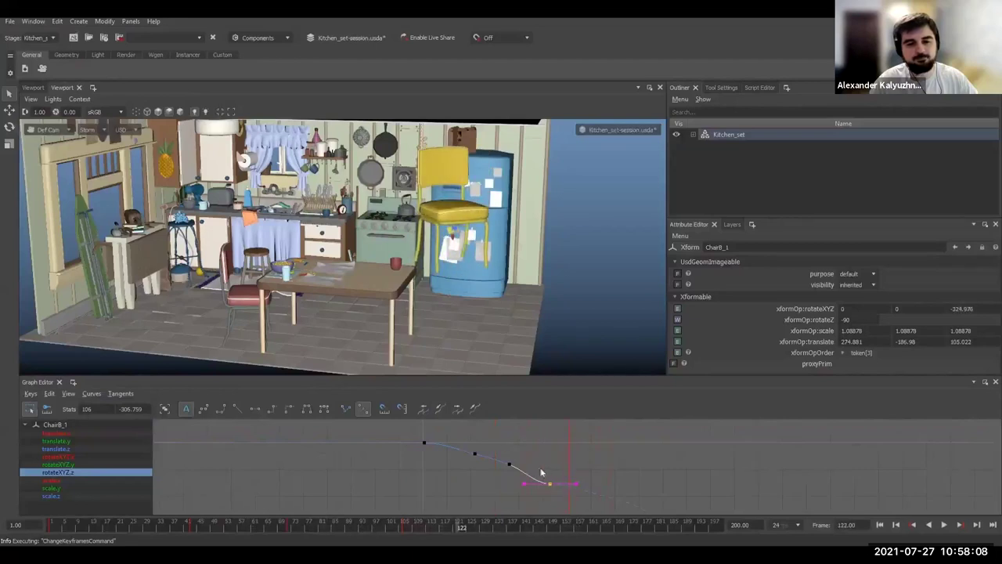
Move the last rotateXYZ.z key to about frame 117 at -198, and reposition a middle key with linear tangents
{"action": "left_click_drag", "start_coordinate": [550, 486], "coordinate": [578, 479]}
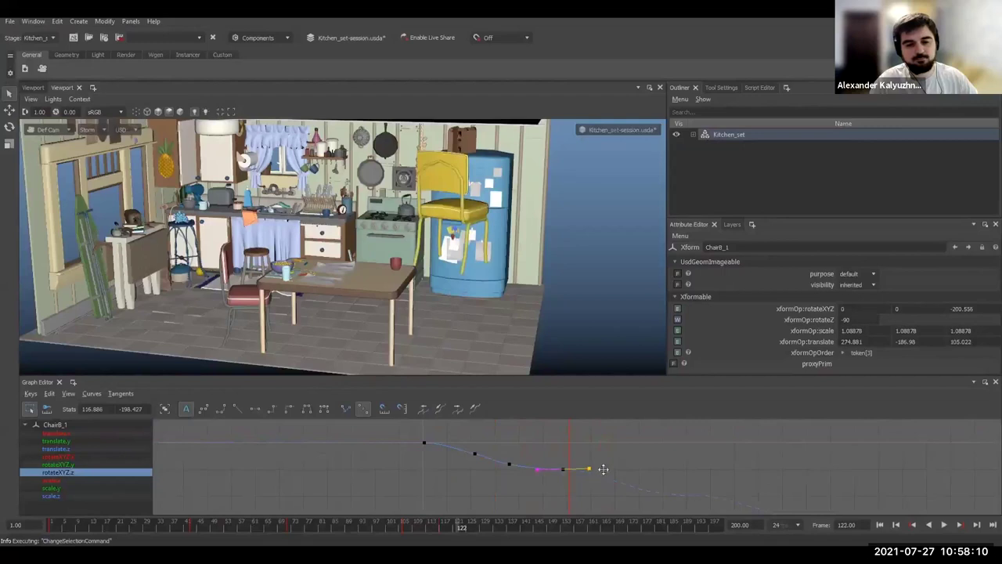
{"action": "mouse_move", "coordinate": [513, 475]}
{"action": "left_mouse_down"}
{"action": "mouse_move", "coordinate": [511, 462]}
{"action": "mouse_move", "coordinate": [470, 454]}
{"action": "mouse_move", "coordinate": [522, 471]}
{"action": "left_mouse_up"}
{"action": "left_click", "coordinate": [247, 408]}
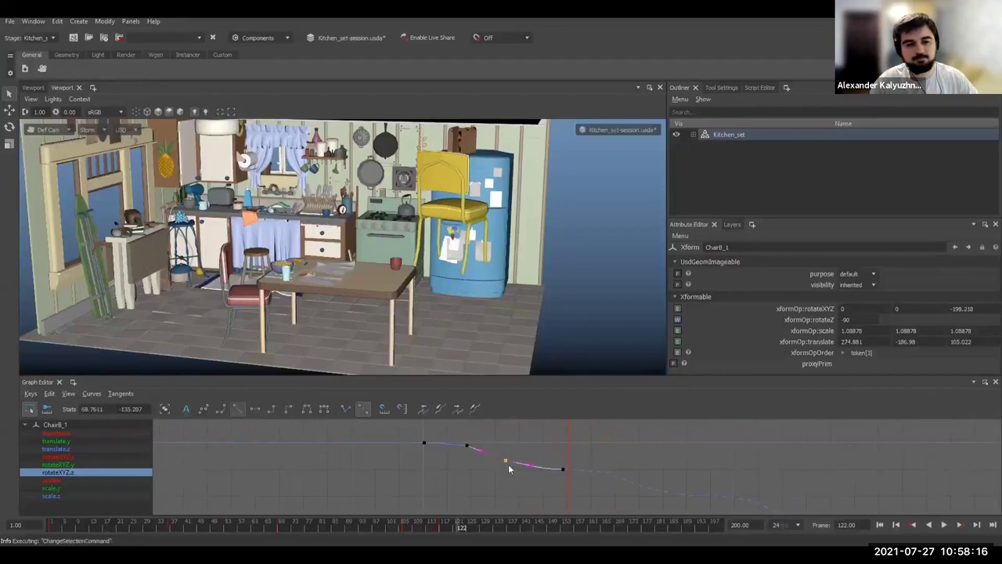
{"action": "left_click_drag", "start_coordinate": [463, 527], "coordinate": [555, 530]}
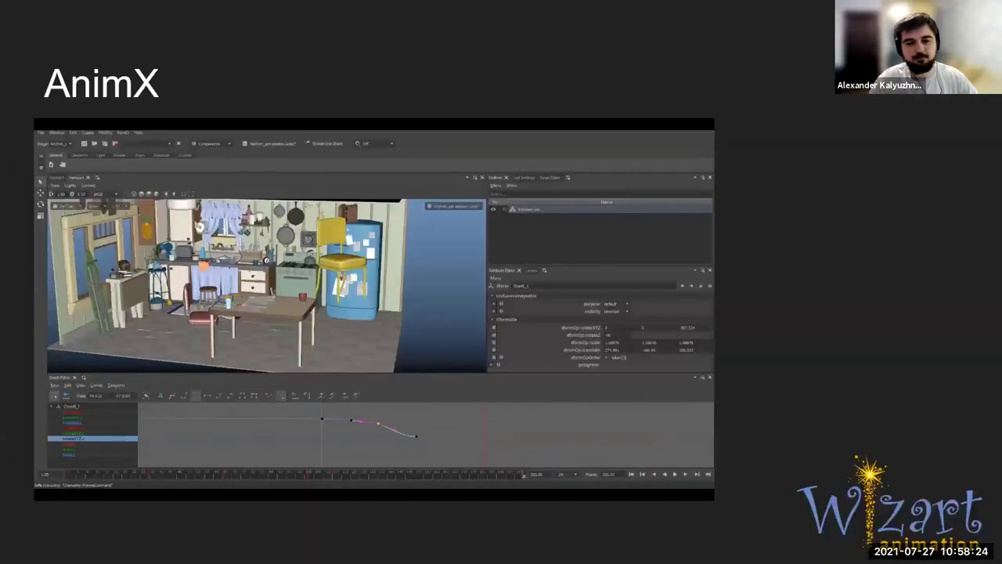
{"action": "key", "text": "Right"}
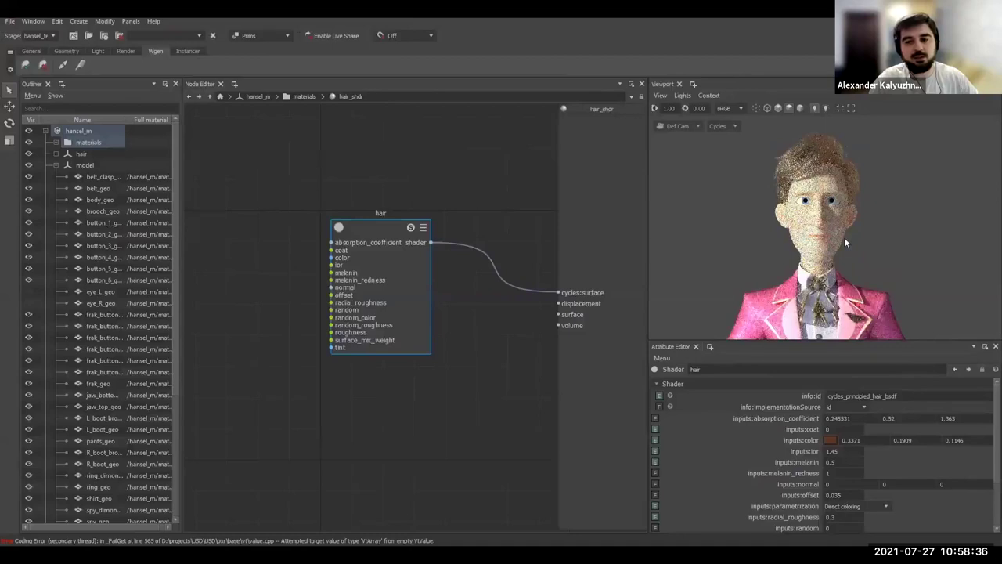
Open the frak_shdr material's shading network in the Node Editor, with the character's jacket framed in the Cycles viewport
{"action": "scroll", "coordinate": [843, 241], "scroll_direction": "down", "scroll_amount": 8}
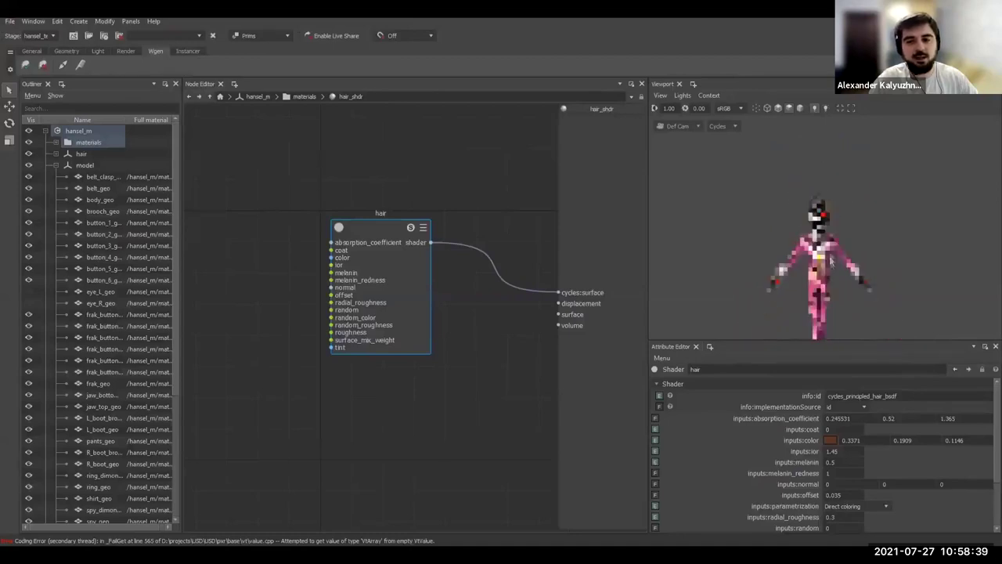
{"action": "middle_click_drag", "start_coordinate": [830, 261], "coordinate": [829, 231], "text": "alt"}
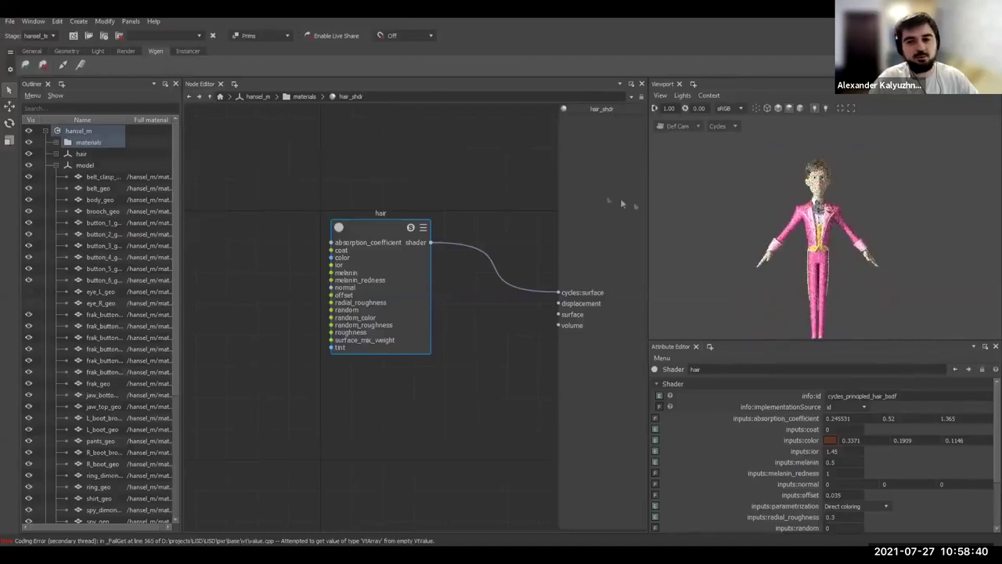
{"action": "left_click", "coordinate": [321, 98]}
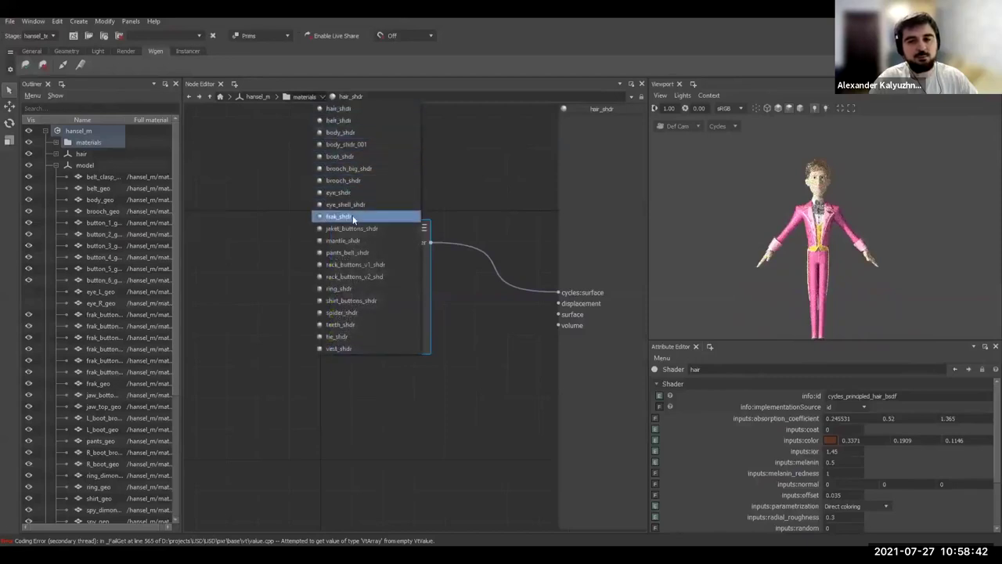
{"action": "left_click", "coordinate": [460, 209]}
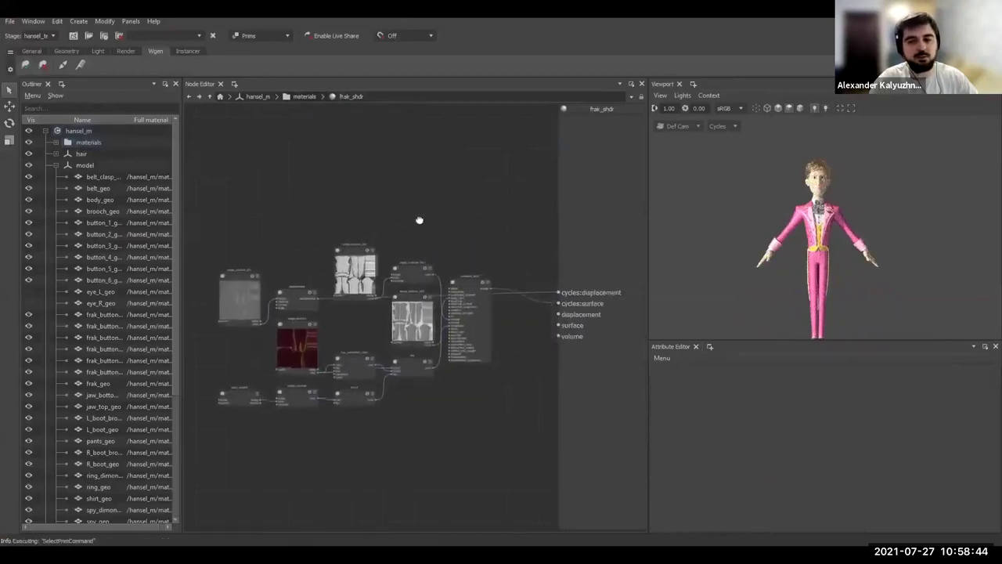
{"action": "scroll", "coordinate": [871, 244], "scroll_direction": "up", "scroll_amount": 5}
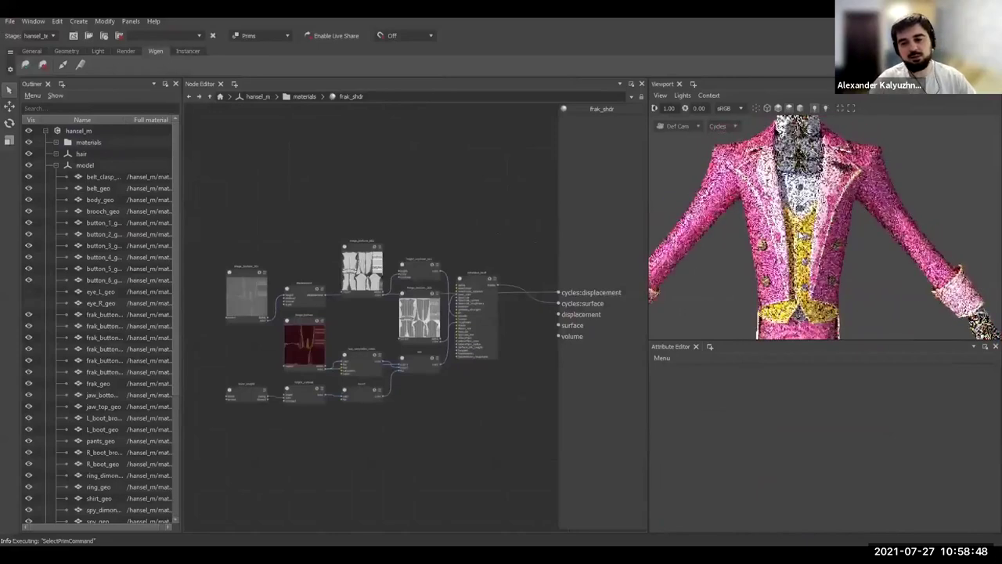
{"action": "scroll", "coordinate": [334, 350], "scroll_direction": "up", "scroll_amount": 2}
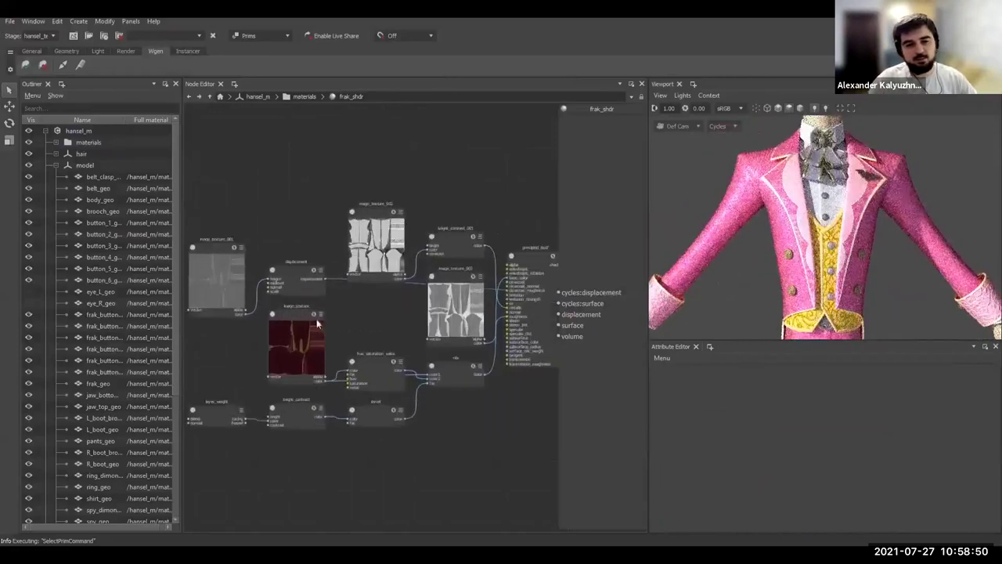
Solo the image_texture node and the hue_saturation_value node of the jacket material, and set the latter's hue to 0.3
{"action": "left_click", "coordinate": [314, 314]}
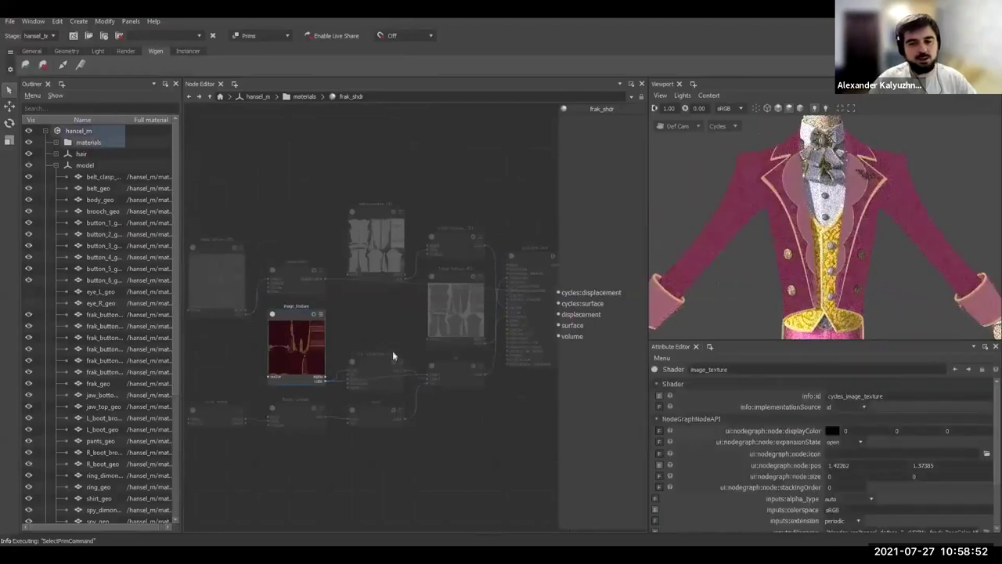
{"action": "left_click", "coordinate": [392, 357]}
{"action": "scroll", "coordinate": [918, 505], "scroll_direction": "down", "scroll_amount": 1}
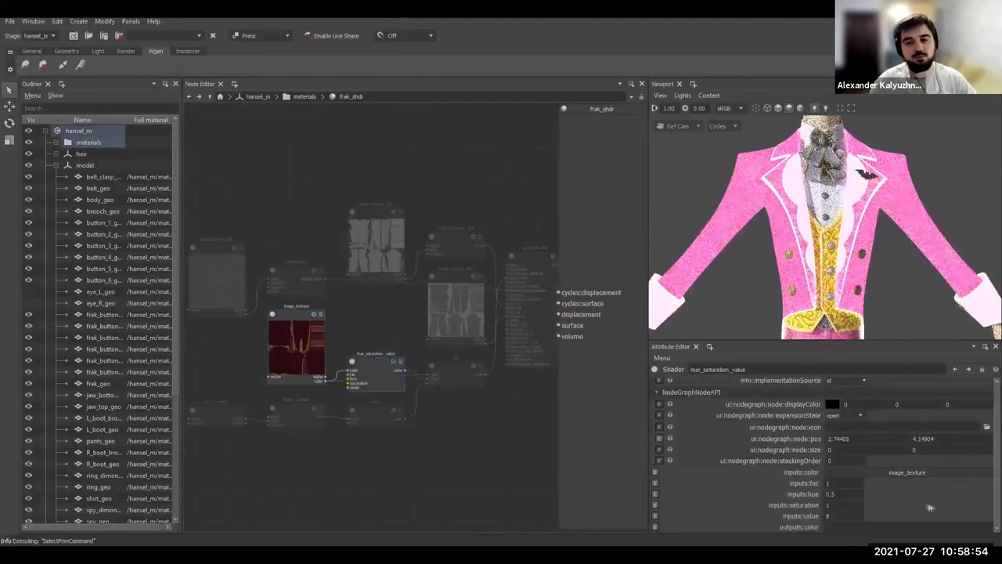
{"action": "middle_click_drag", "start_coordinate": [850, 495], "coordinate": [800, 502]}
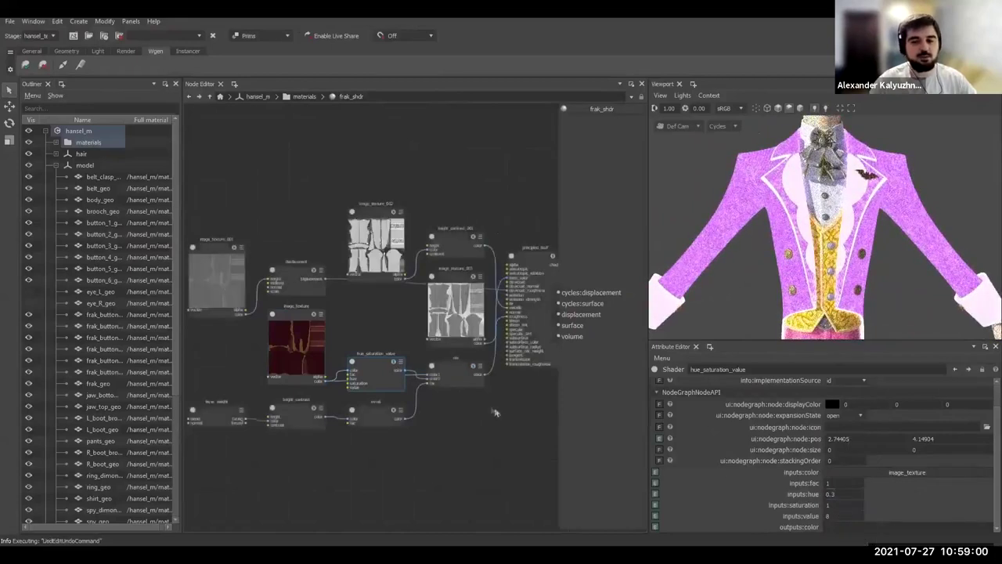
Add a brick_texture node to the frak_shdr network, in the empty area below the mix node
{"action": "left_click", "coordinate": [463, 404]}
{"action": "middle_click_drag", "start_coordinate": [463, 404], "coordinate": [425, 389]}
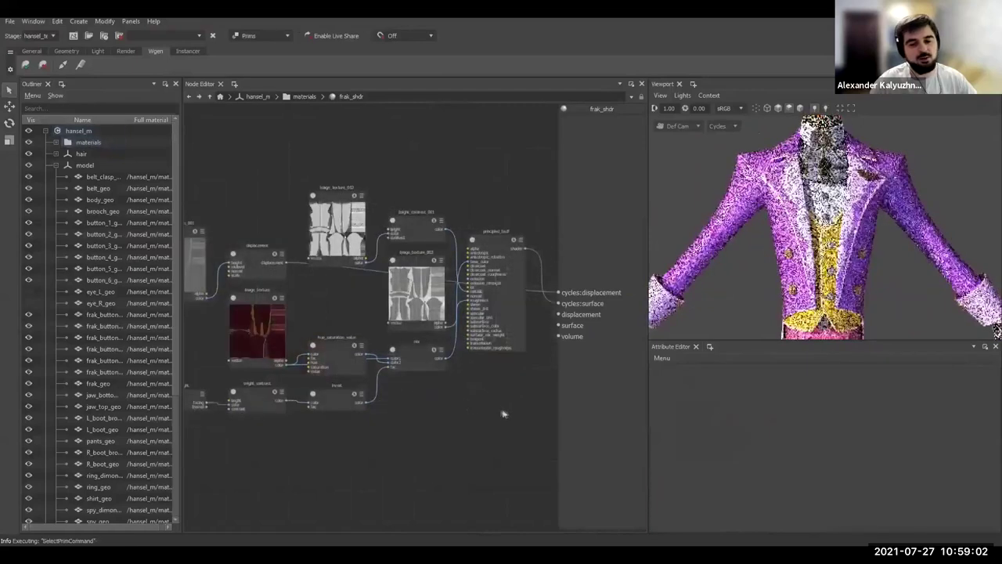
{"action": "middle_click_drag", "start_coordinate": [485, 406], "coordinate": [435, 394]}
{"action": "key", "text": "Tab"}
{"action": "type", "text": "bri"}
{"action": "key", "text": "Return"}
{"action": "left_click", "coordinate": [382, 403]}
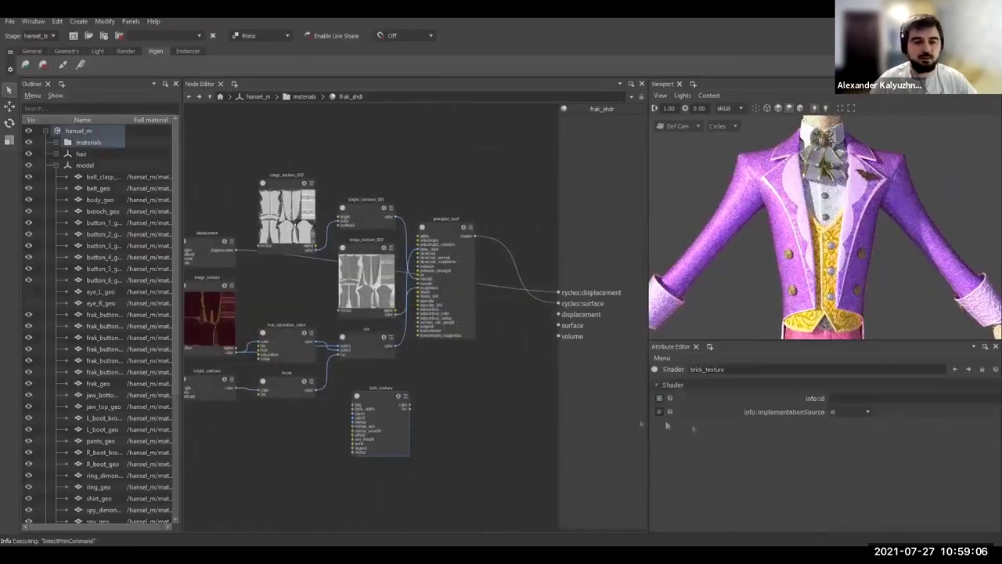
Set the brick_texture node's color1 to pure red (1, 0, 0) and its color2 to green (0.1053, 1, 0)
{"action": "scroll", "coordinate": [787, 429], "scroll_direction": "down", "scroll_amount": 2}
{"action": "left_click", "coordinate": [829, 458]}
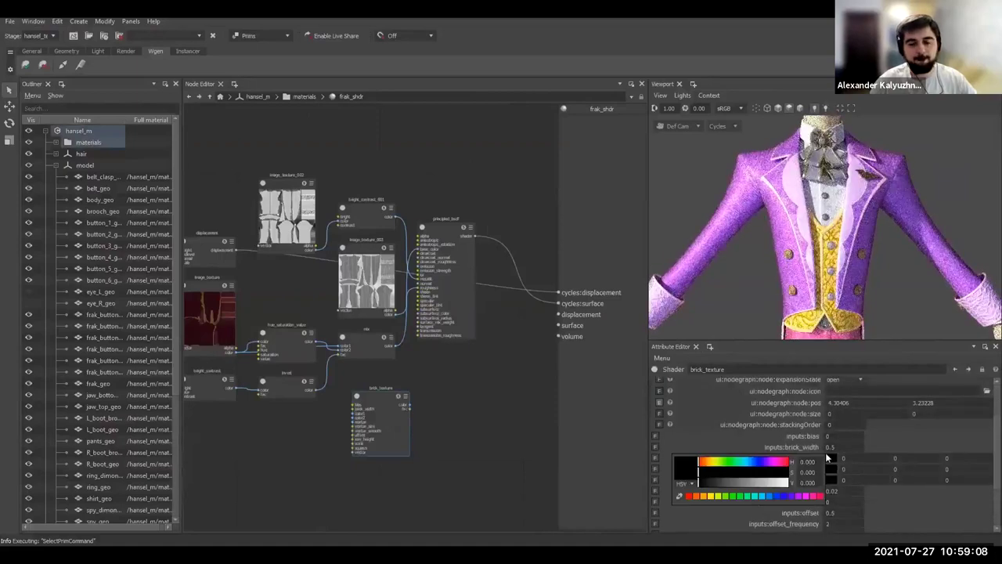
{"action": "left_click", "coordinate": [688, 496]}
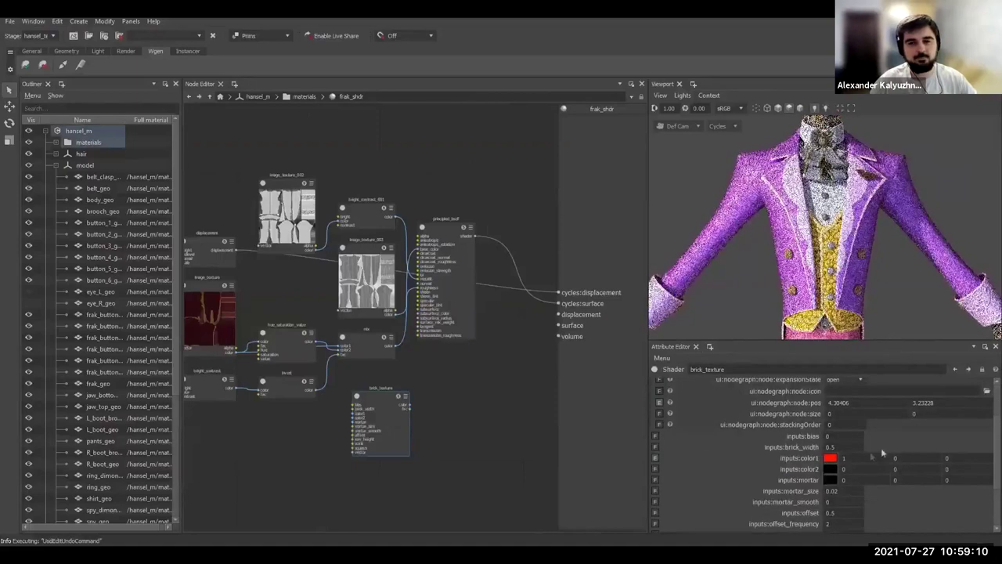
{"action": "left_click", "coordinate": [830, 468]}
{"action": "left_click", "coordinate": [738, 515]}
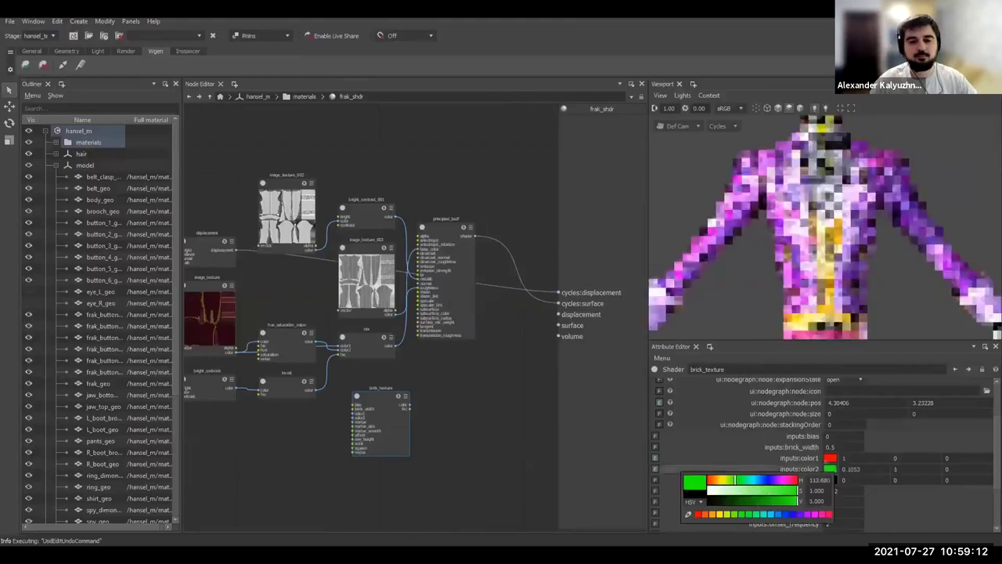
Add a second mix node beside the brick_texture node and set its type to screen
{"action": "middle_click_drag", "start_coordinate": [458, 392], "coordinate": [439, 391]}
{"action": "left_click", "coordinate": [440, 391]}
{"action": "key", "text": "Tab"}
{"action": "type", "text": "mix"}
{"action": "key", "text": "Return"}
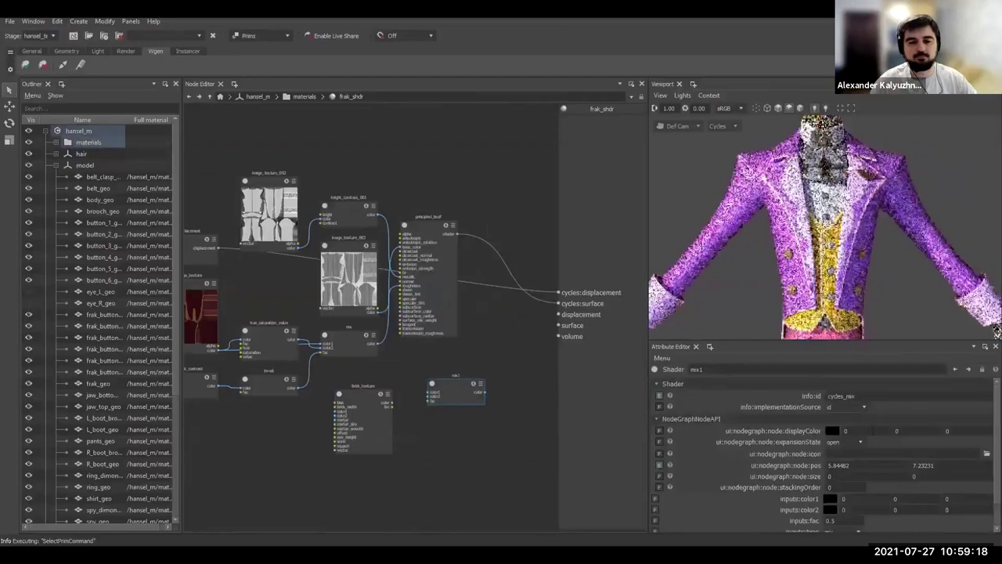
{"action": "scroll", "coordinate": [848, 501], "scroll_direction": "down", "scroll_amount": 2}
{"action": "left_click", "coordinate": [849, 505]}
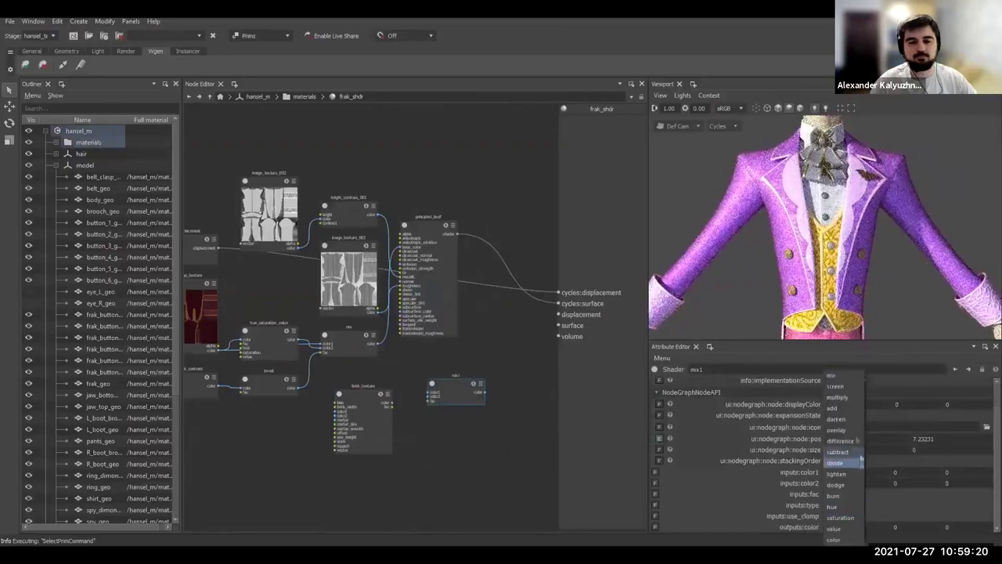
{"action": "left_click", "coordinate": [842, 377]}
Connect the original mix to mix1's color1, the brick_texture color to its color2, and mix1's output to principled_bsdf's base_color
{"action": "scroll", "coordinate": [399, 371], "scroll_direction": "up", "scroll_amount": 1}
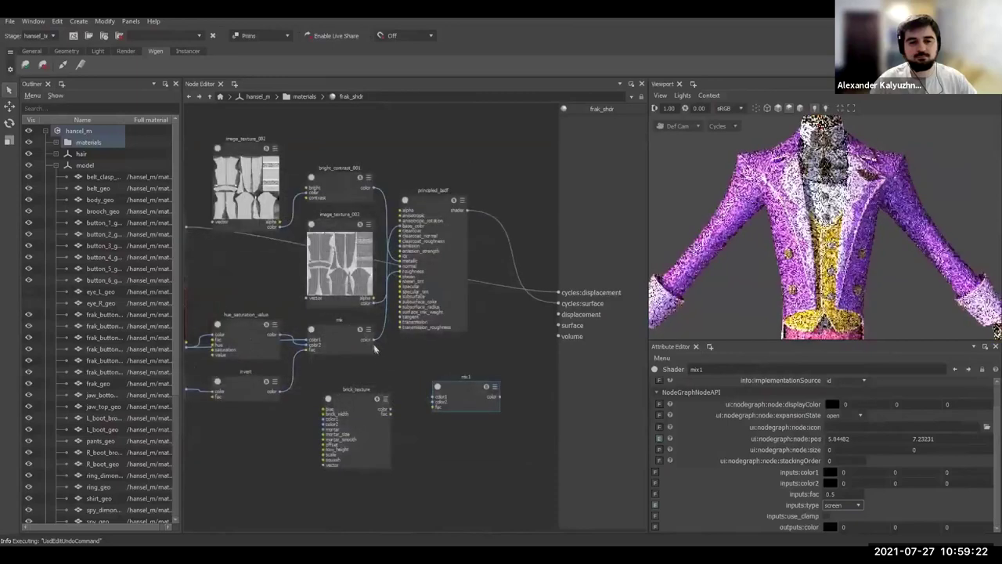
{"action": "left_click_drag", "start_coordinate": [374, 339], "coordinate": [434, 400]}
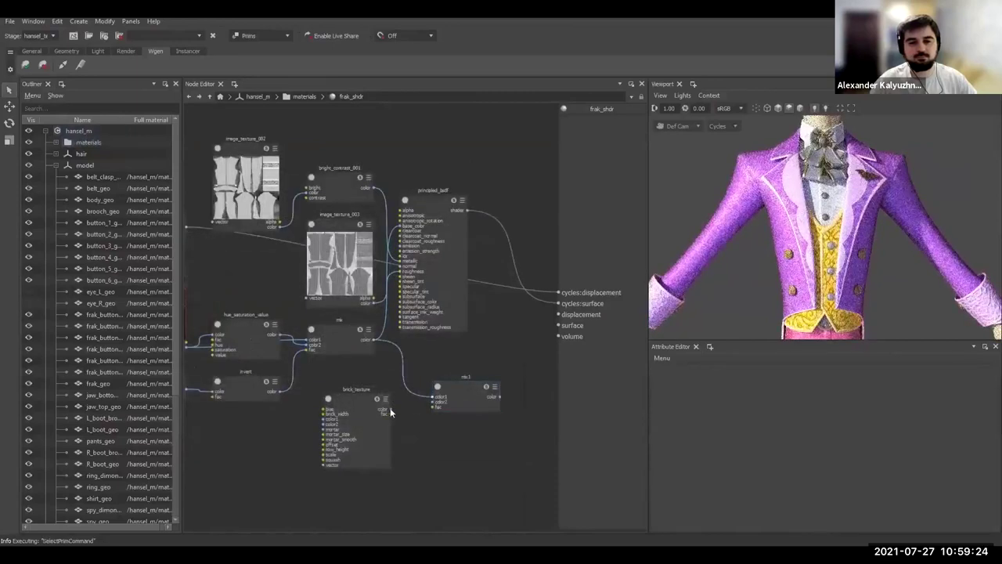
{"action": "left_click_drag", "start_coordinate": [426, 403], "coordinate": [434, 401]}
{"action": "left_click_drag", "start_coordinate": [500, 392], "coordinate": [398, 228]}
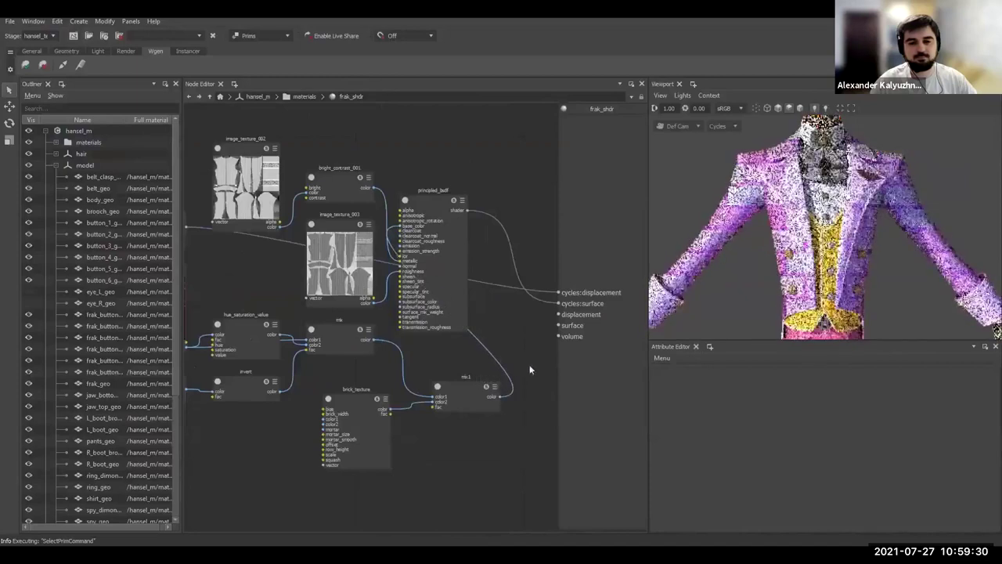
Solo mix1 while setting the brick_texture scale to 21, and restore the full material preview
{"action": "left_click", "coordinate": [486, 387]}
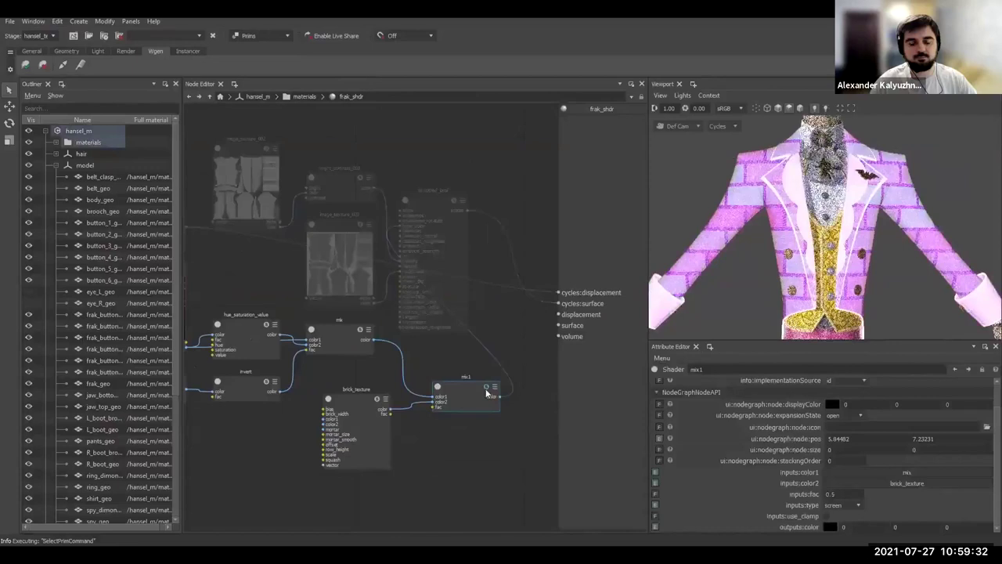
{"action": "left_click", "coordinate": [899, 481]}
{"action": "scroll", "coordinate": [887, 501], "scroll_direction": "down", "scroll_amount": 2}
{"action": "scroll", "coordinate": [886, 501], "scroll_direction": "down", "scroll_amount": 1}
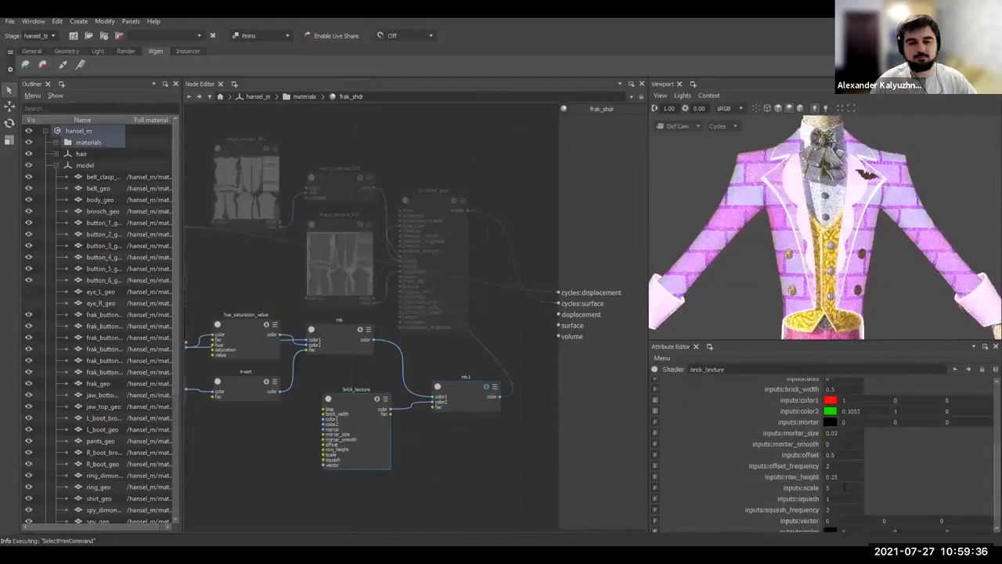
{"action": "middle_click_drag", "start_coordinate": [857, 487], "coordinate": [938, 486]}
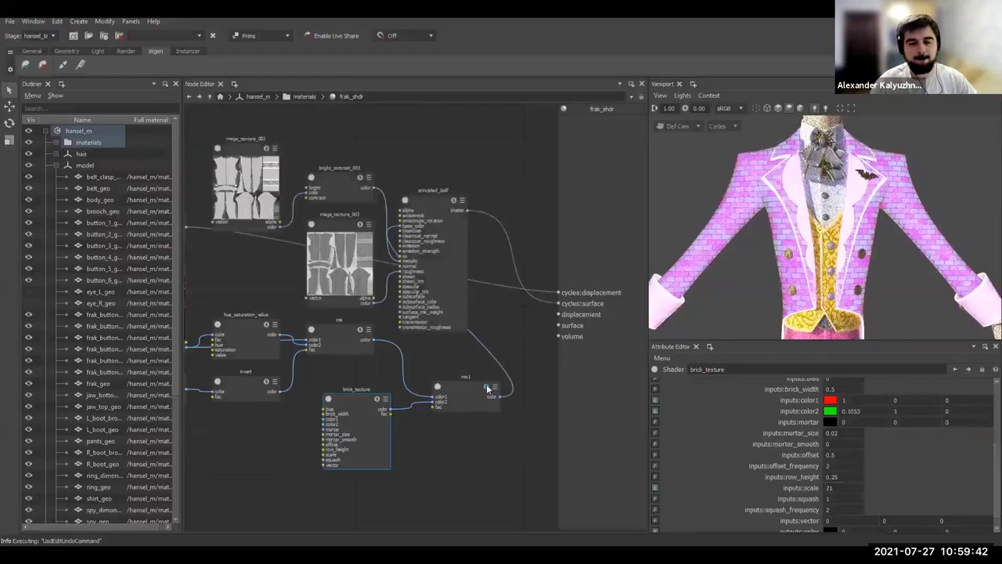
{"action": "left_click", "coordinate": [467, 389]}
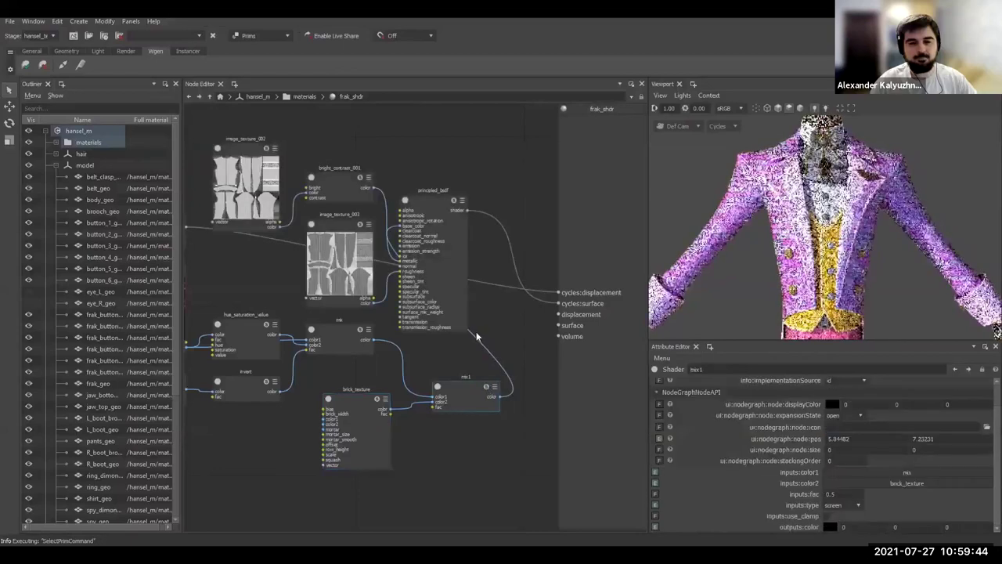
Show the whole character in the viewport and rotate the DomeLight about its vertical axis
{"action": "scroll", "coordinate": [733, 266], "scroll_direction": "down", "scroll_amount": 8}
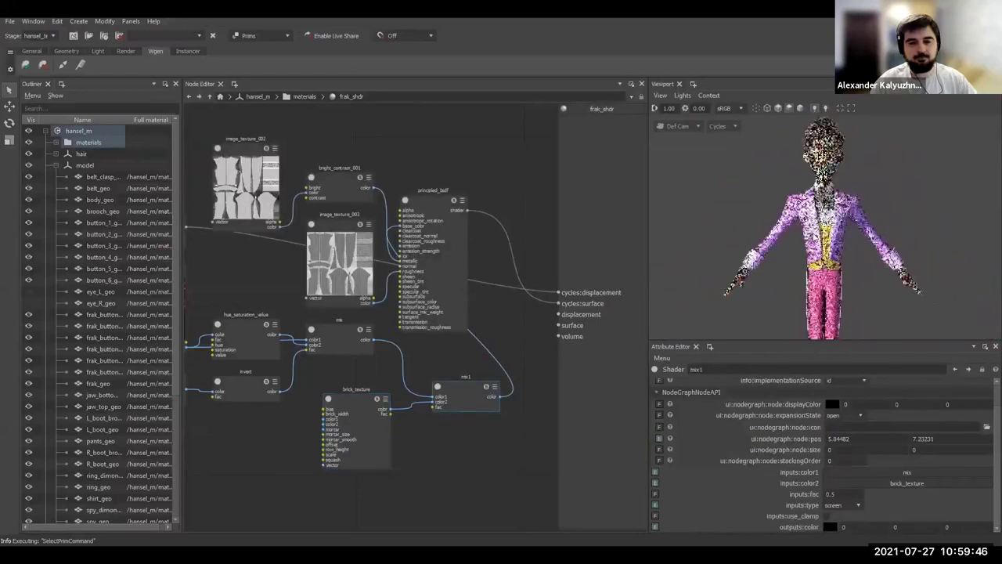
{"action": "scroll", "coordinate": [823, 262], "scroll_direction": "down", "scroll_amount": 6}
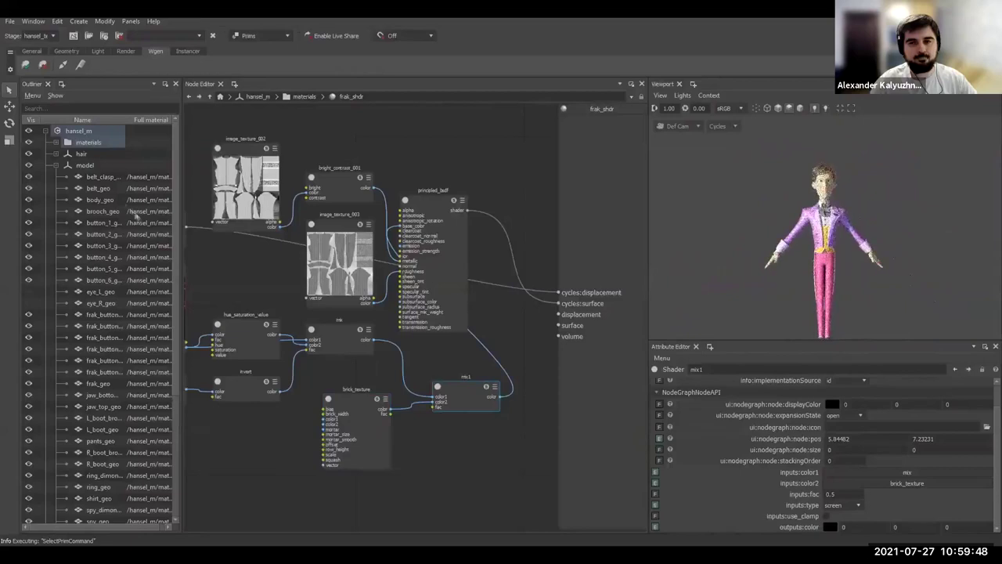
{"action": "left_click", "coordinate": [46, 132]}
{"action": "left_click", "coordinate": [91, 153]}
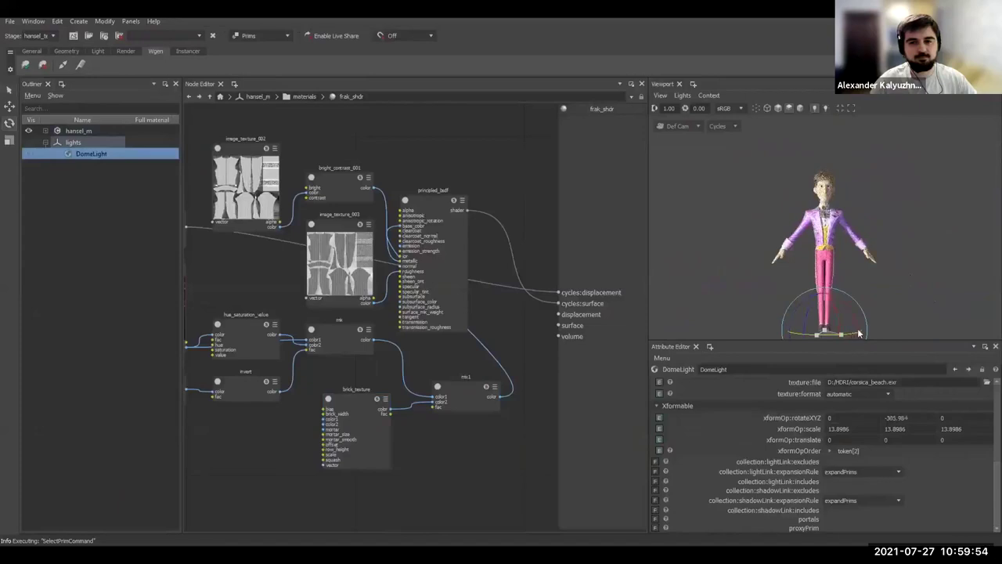
{"action": "mouse_move", "coordinate": [859, 334]}
{"action": "left_mouse_down"}
{"action": "mouse_move", "coordinate": [874, 330]}
{"action": "mouse_move", "coordinate": [857, 335]}
{"action": "left_mouse_up"}
{"action": "key", "text": "e"}
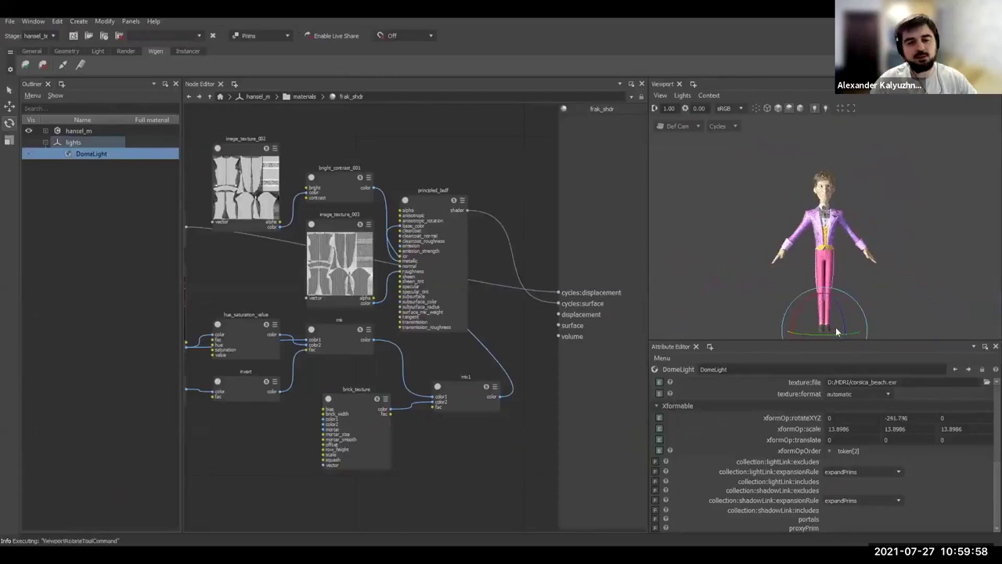
{"action": "left_click_drag", "start_coordinate": [836, 335], "coordinate": [911, 316]}
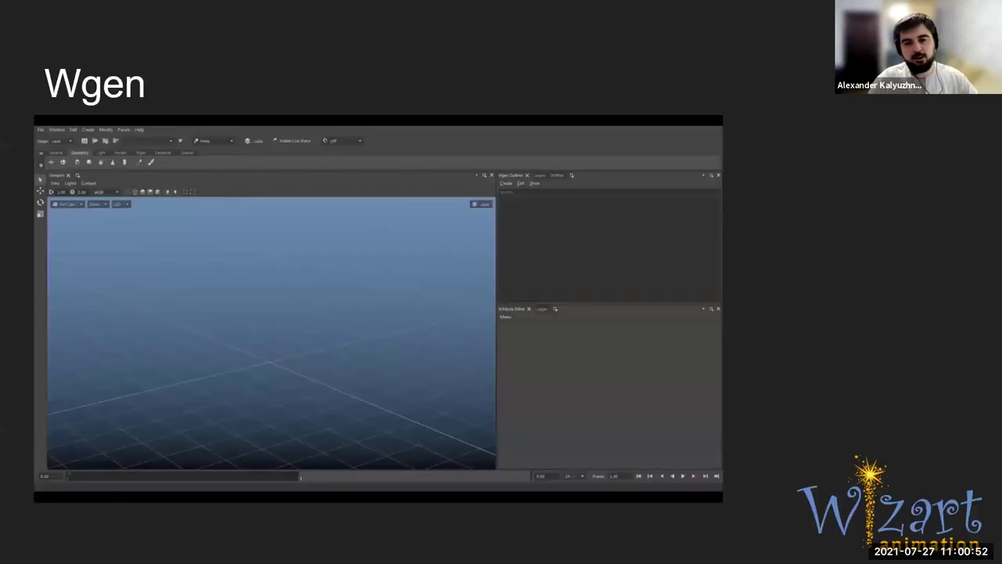
Go on to the Wgen demo, create a mesh sphere and add a Wgen fur setup to it
{"action": "key", "text": "Right"}
{"action": "left_click", "coordinate": [42, 70]}
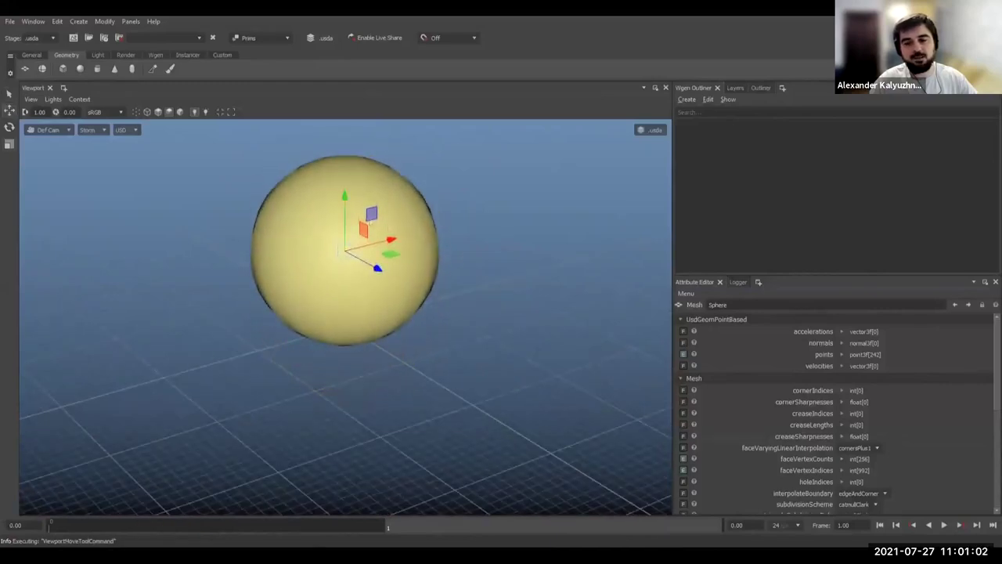
{"action": "middle_click_drag", "start_coordinate": [450, 251], "coordinate": [465, 284], "text": "alt"}
{"action": "scroll", "coordinate": [466, 283], "scroll_direction": "up", "scroll_amount": 1}
{"action": "left_click", "coordinate": [688, 100]}
{"action": "mouse_move", "coordinate": [695, 114]}
{"action": "left_click", "coordinate": [787, 110]}
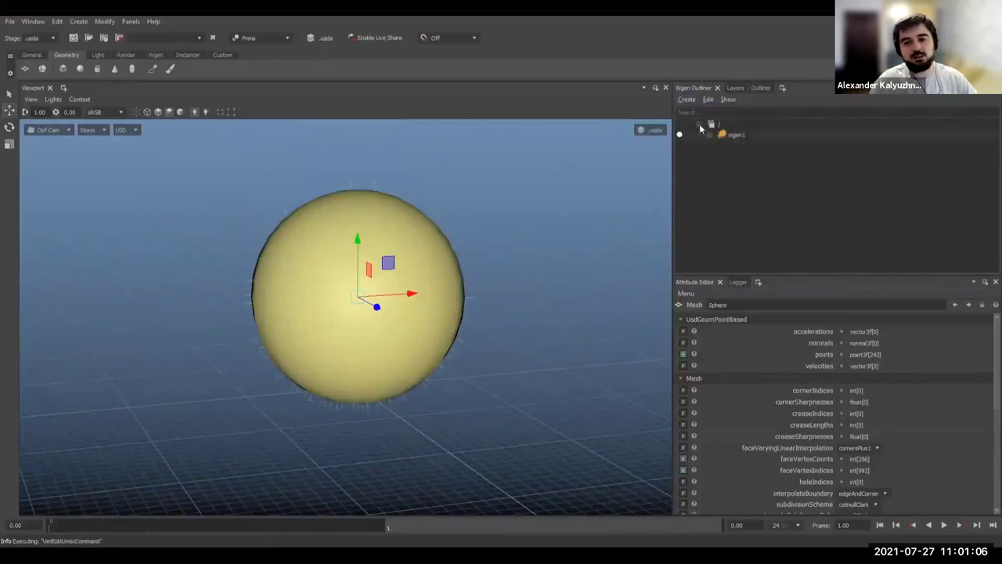
Increase the density of wgen1's Scatter1 node and set the Grow1 length to 2.3
{"action": "left_click", "coordinate": [710, 137]}
{"action": "left_click", "coordinate": [710, 137]}
{"action": "left_click", "coordinate": [760, 156]}
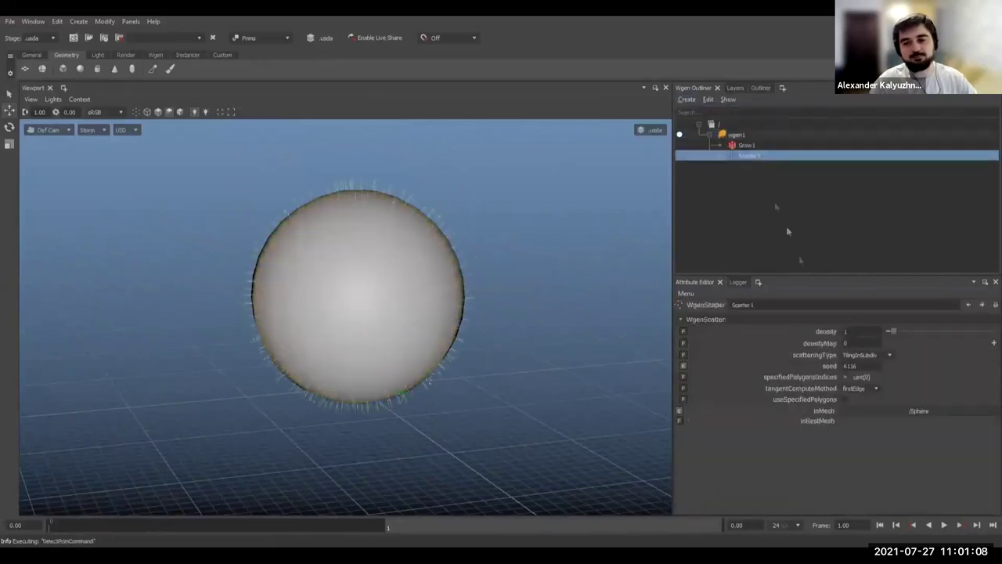
{"action": "middle_click_drag", "start_coordinate": [848, 331], "coordinate": [933, 325]}
{"action": "left_click", "coordinate": [782, 145]}
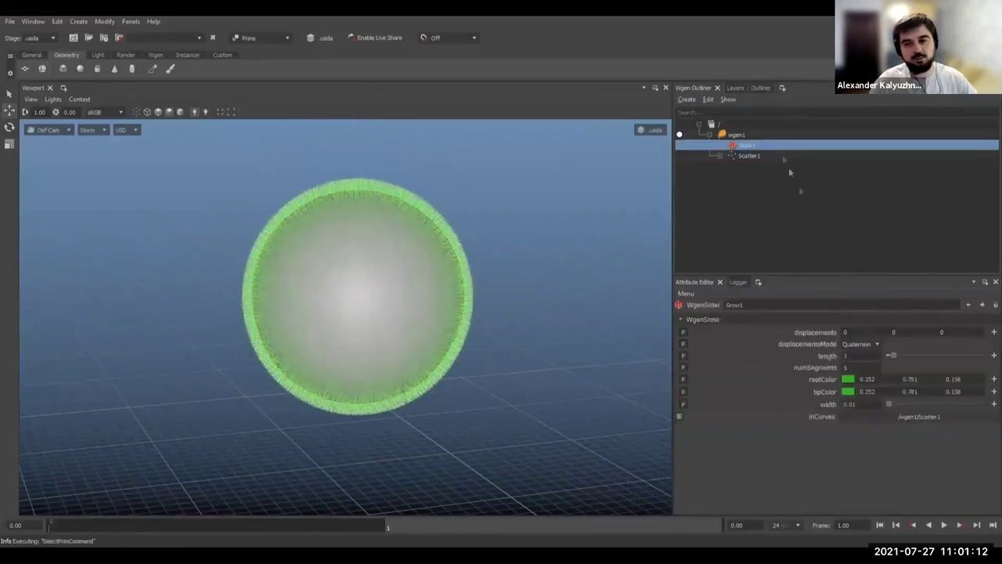
{"action": "middle_click_drag", "start_coordinate": [857, 356], "coordinate": [951, 369]}
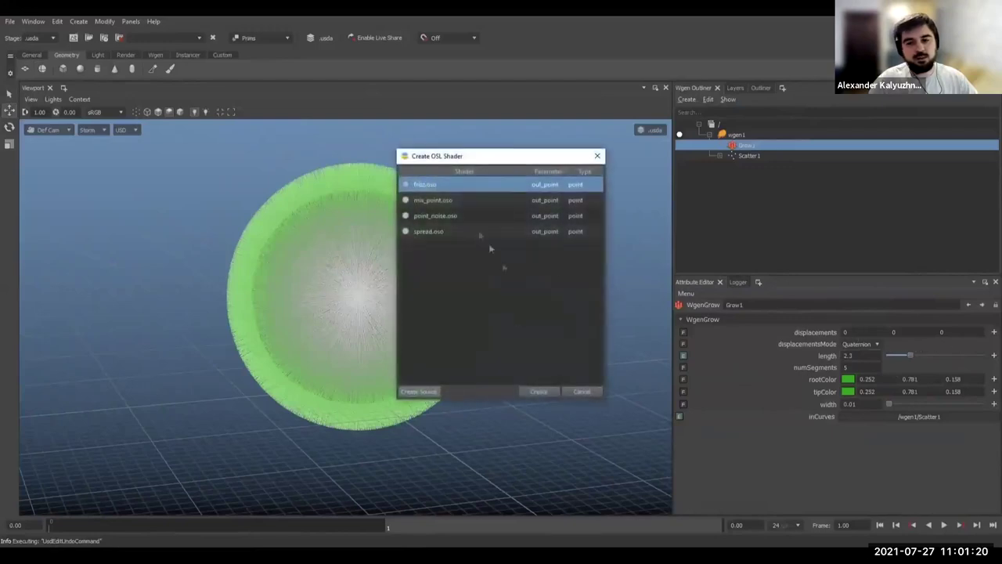
Drive Grow1's displacements with a point_noise.oso shader and lower the noise frequency
{"action": "left_click", "coordinate": [472, 215]}
{"action": "left_click", "coordinate": [539, 390]}
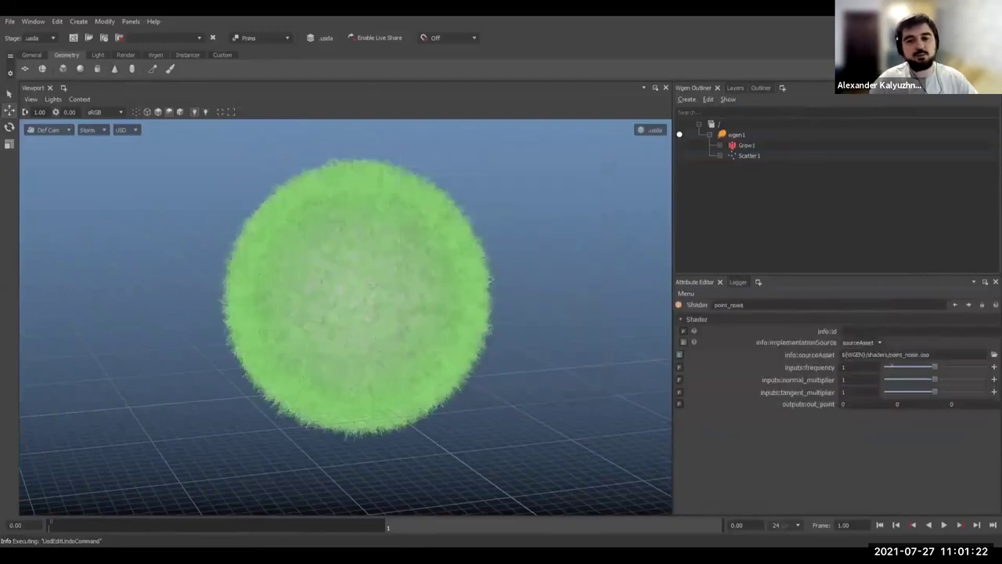
{"action": "mouse_move", "coordinate": [933, 368]}
{"action": "left_mouse_down"}
{"action": "mouse_move", "coordinate": [910, 367]}
{"action": "mouse_move", "coordinate": [905, 382]}
{"action": "mouse_move", "coordinate": [919, 383]}
{"action": "left_mouse_up"}
{"action": "double_click", "coordinate": [851, 367]}
Drive Grow1's length with a source-code OSL shader computing out = 4 * sin( 5 * M_2PI * t) * sin( 5 * M_2PI * s) + 4.4
{"action": "left_click", "coordinate": [753, 156]}
{"action": "left_click", "coordinate": [779, 146]}
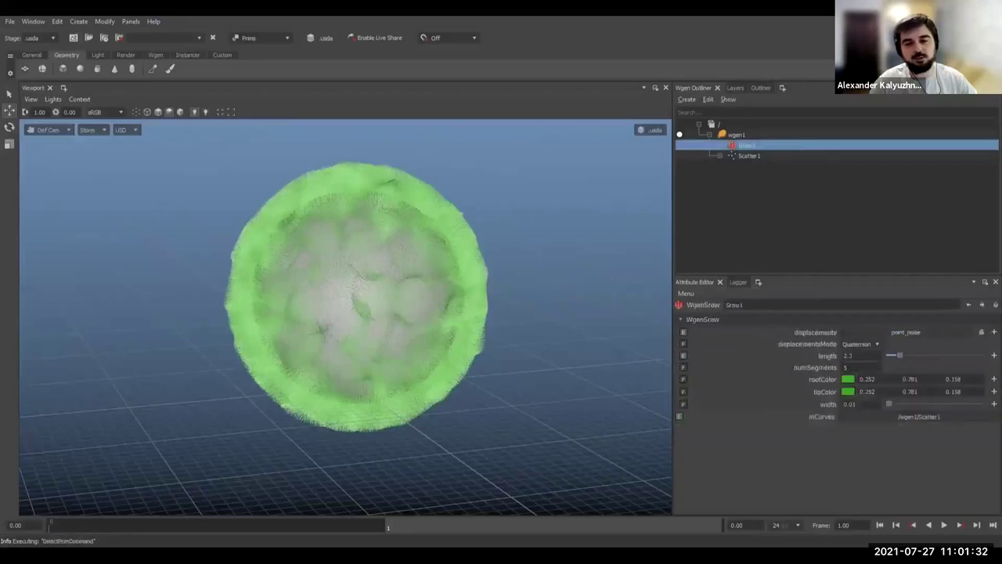
{"action": "left_click", "coordinate": [993, 356]}
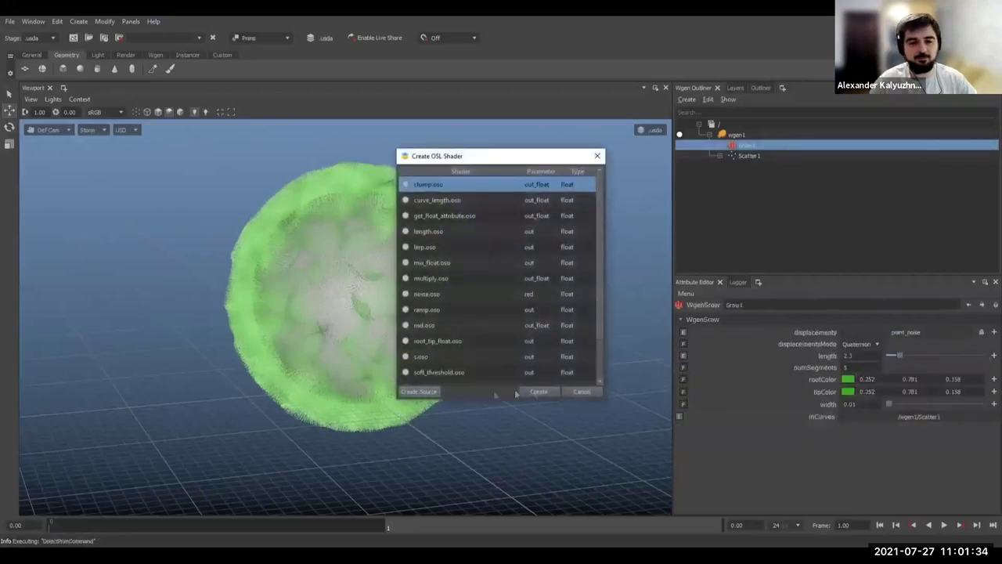
{"action": "left_click", "coordinate": [592, 393]}
{"action": "left_click", "coordinate": [838, 354]}
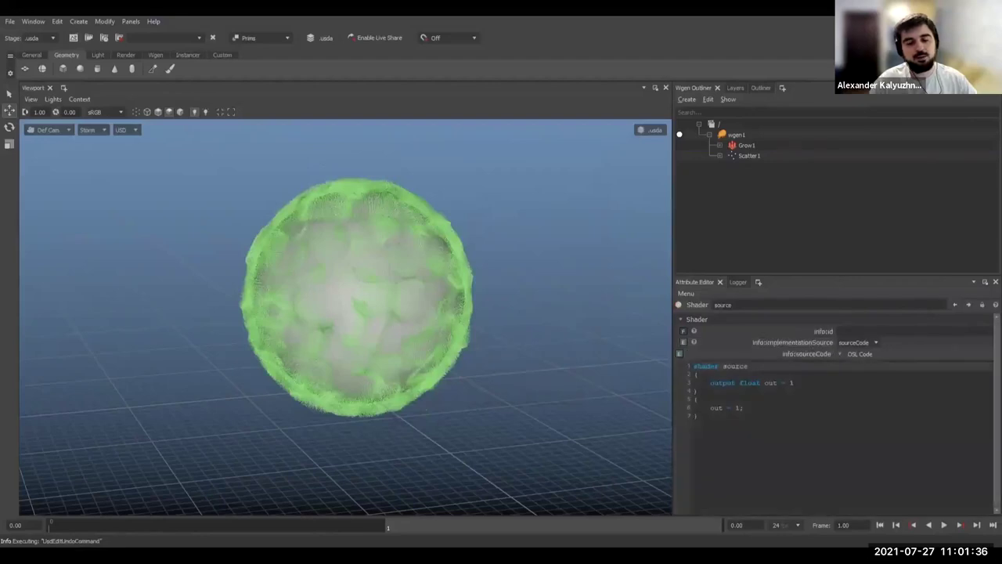
{"action": "key", "text": "ctrl+a"}
{"action": "type", "text": "shader source (   float s = 0,   float t = 0,   output float out = 1 ) {   out = 4 * sin( 5 * M_2PI * t) * sin( 5 * M_2PI * s) + 4.4; }"}
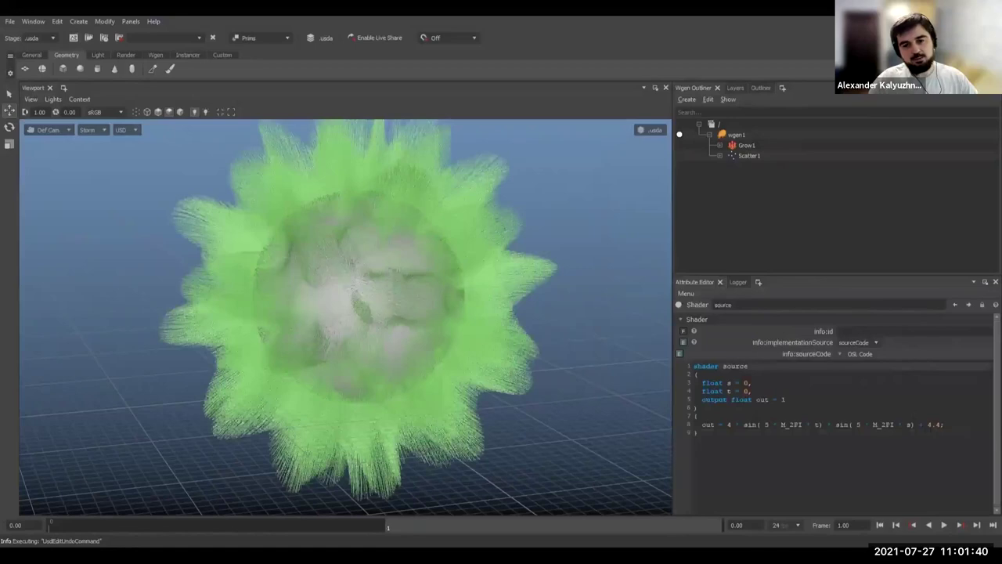
Change the length shader's amplitude to 1, the t frequency to 3 and the added offset to 2.4
{"action": "left_click", "coordinate": [929, 424]}
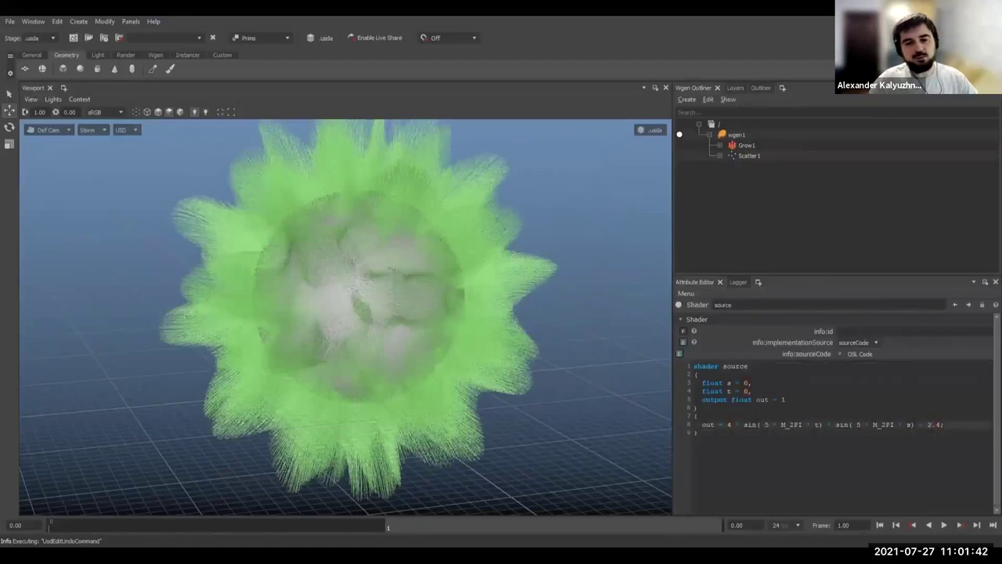
{"action": "double_click", "coordinate": [767, 425]}
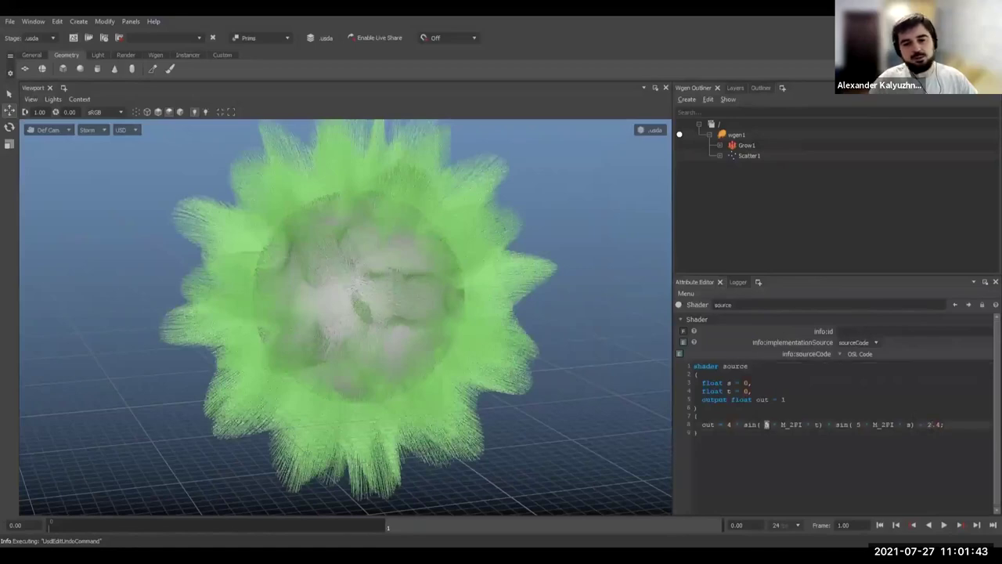
{"action": "left_click", "coordinate": [920, 351]}
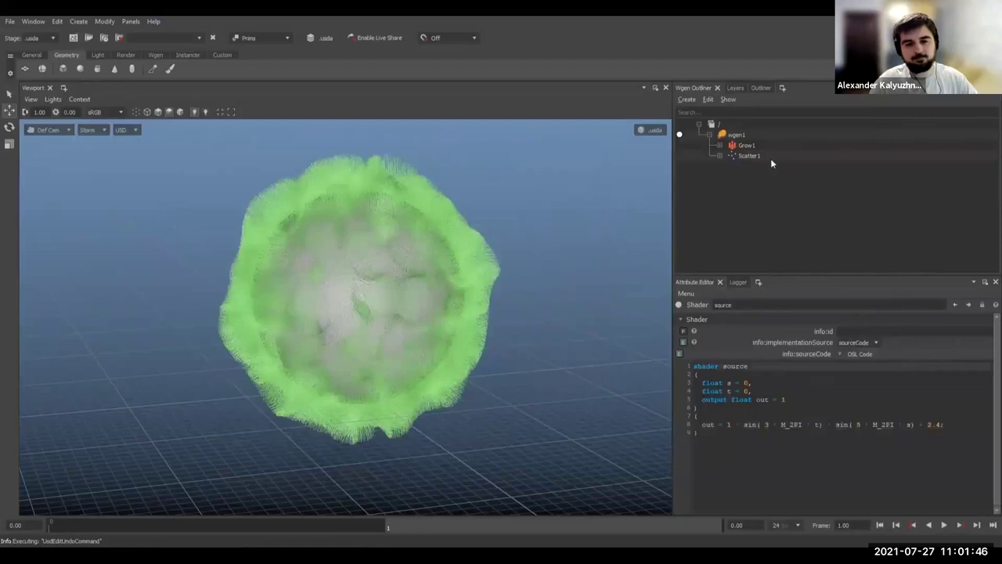
Drive Grow1's tipColor with a color_ramp.oso shader
{"action": "left_click", "coordinate": [767, 156]}
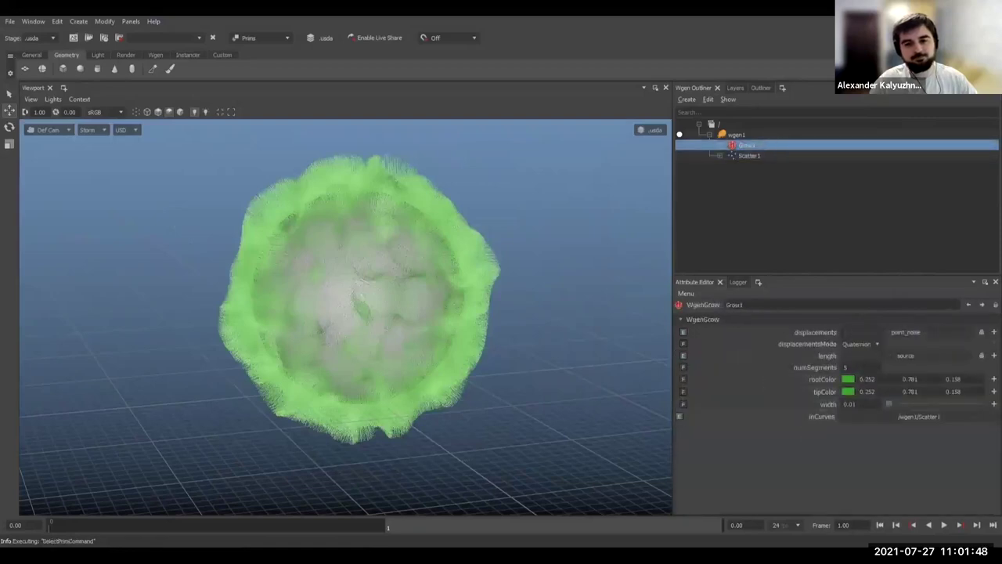
{"action": "left_click", "coordinate": [992, 392]}
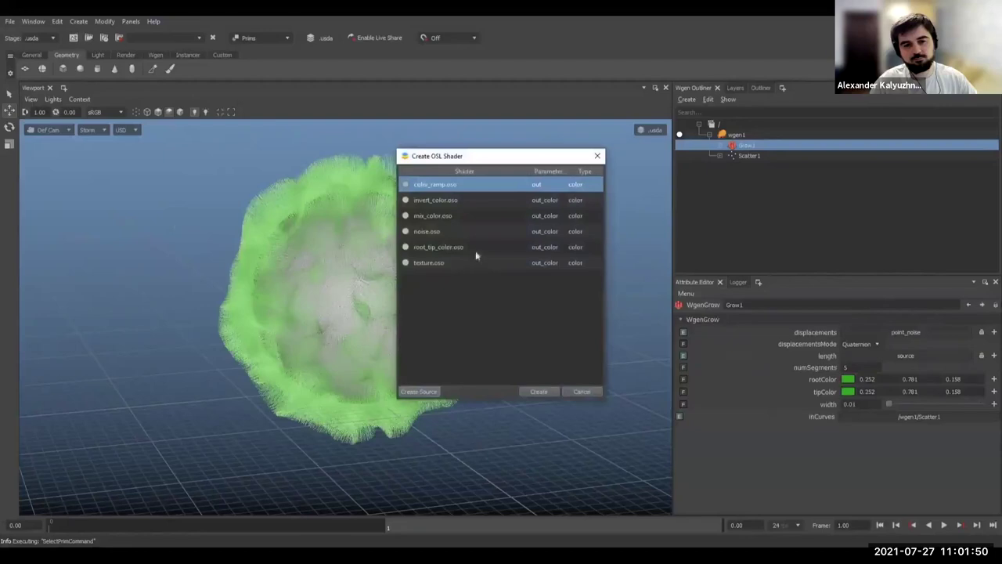
{"action": "left_click", "coordinate": [536, 391]}
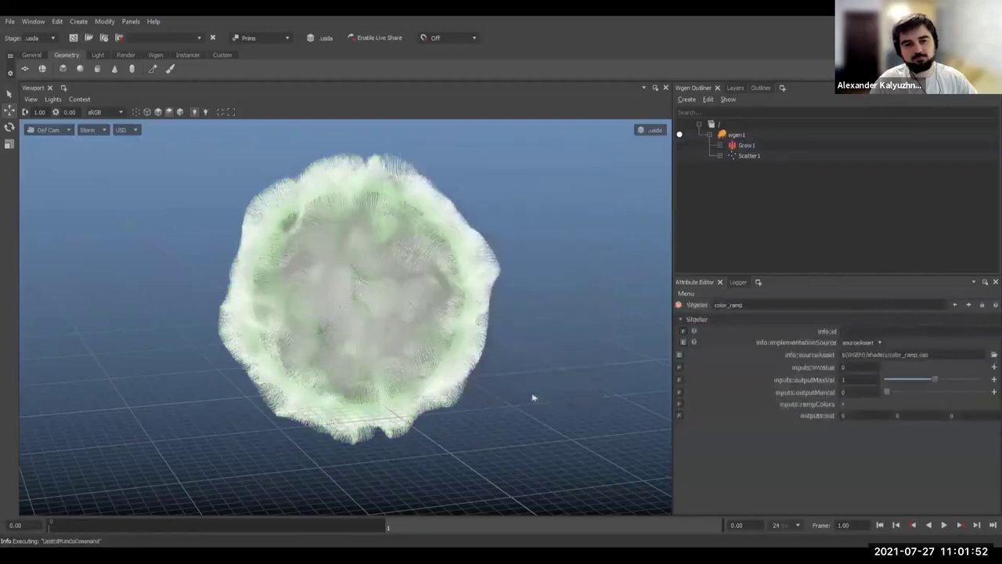
Expand color_ramp's rampColors and drive its inValue input with an s.oso shader
{"action": "left_click", "coordinate": [842, 406]}
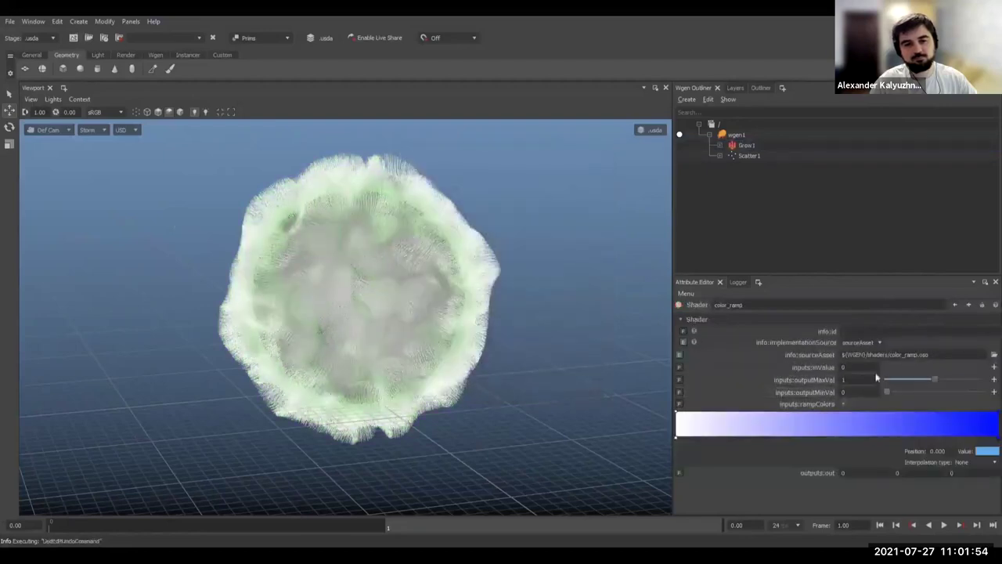
{"action": "left_click", "coordinate": [993, 367]}
{"action": "left_click", "coordinate": [452, 356]}
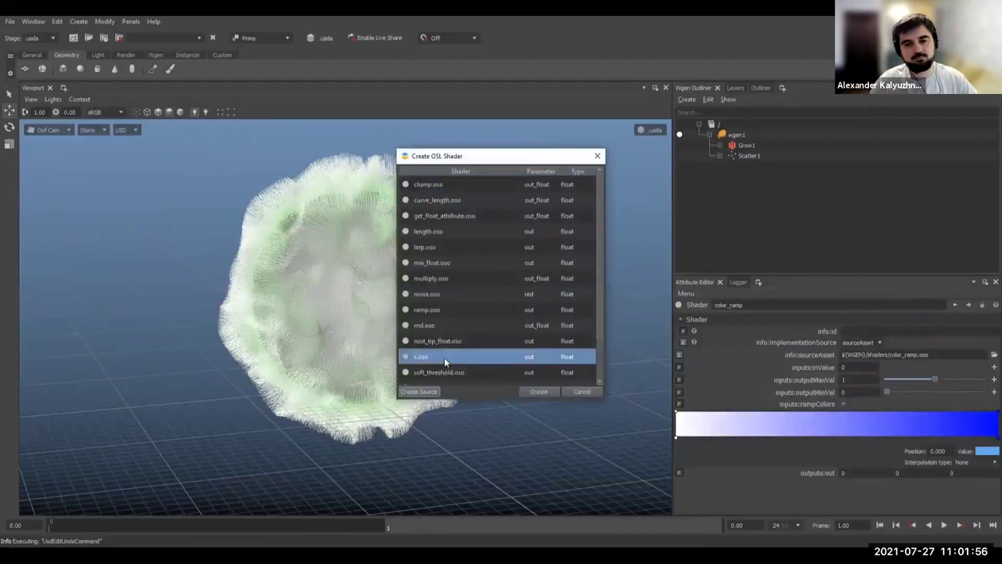
{"action": "left_click", "coordinate": [536, 391]}
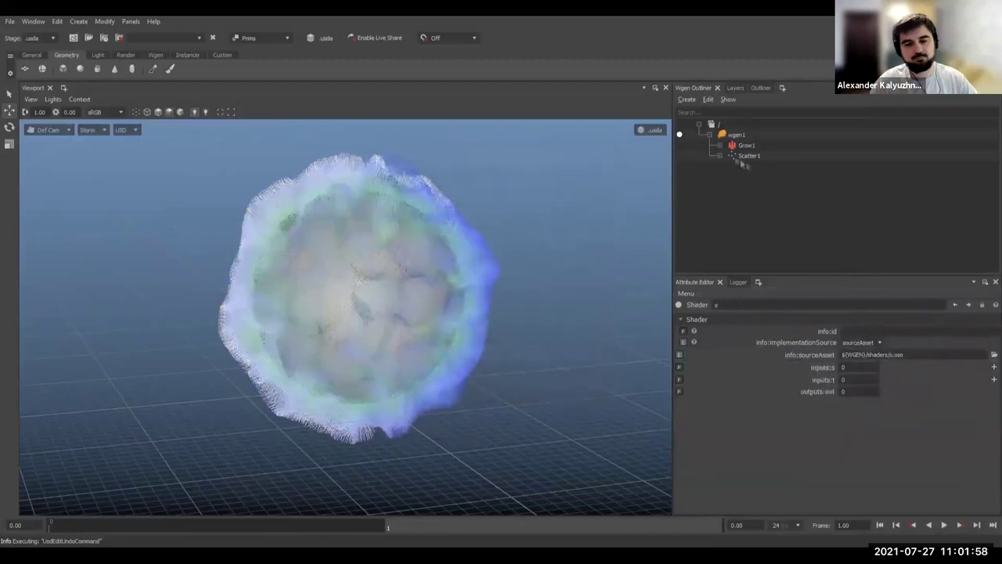
Set the end colour of Grow1's color_ramp shader at position 1.000 to yellow
{"action": "left_click", "coordinate": [720, 146]}
{"action": "left_click", "coordinate": [753, 178]}
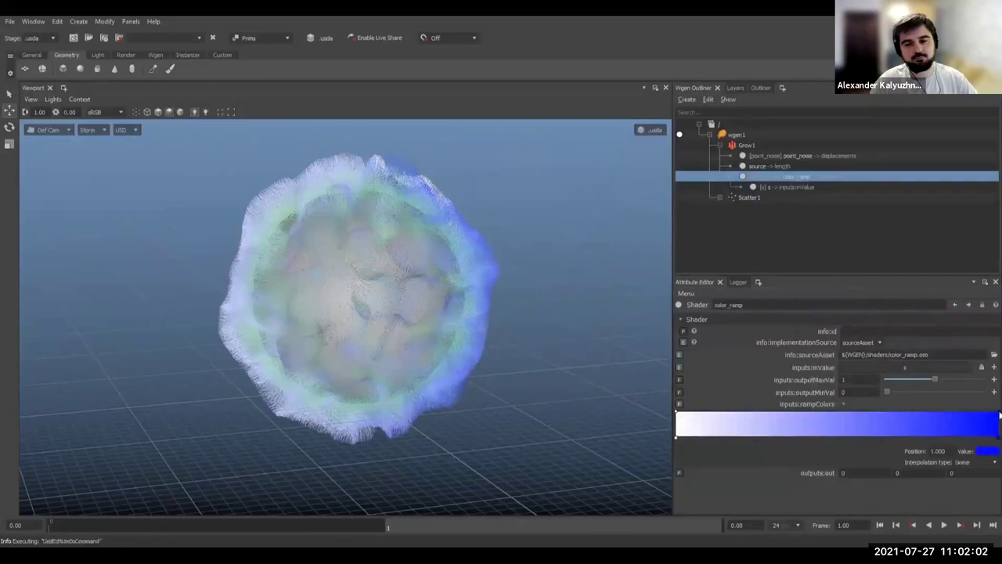
{"action": "left_click", "coordinate": [985, 451]}
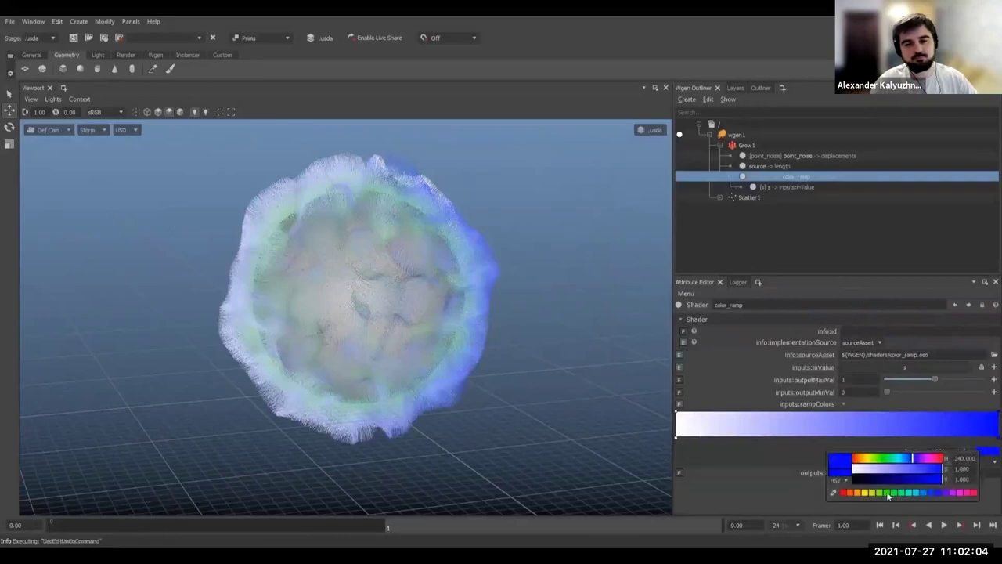
{"action": "left_click", "coordinate": [889, 492]}
{"action": "left_click", "coordinate": [868, 493]}
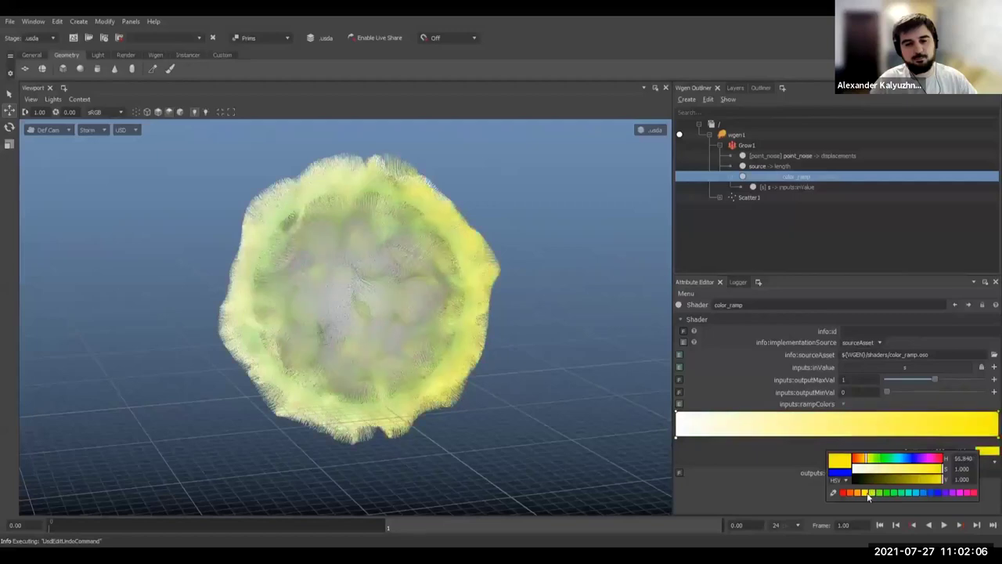
Set Grow1's rootColor to pure red
{"action": "left_click", "coordinate": [744, 145]}
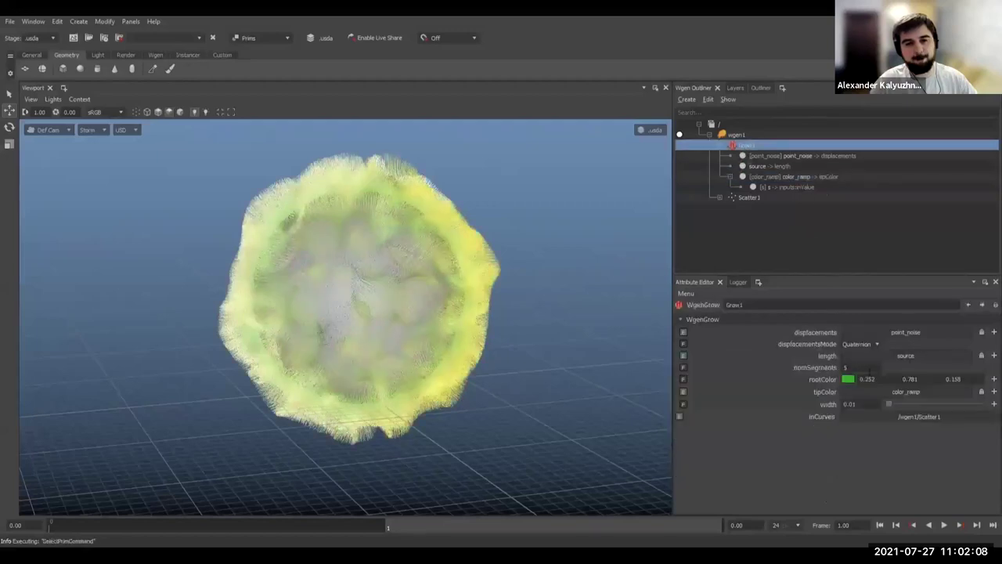
{"action": "left_click", "coordinate": [849, 379]}
{"action": "left_click", "coordinate": [713, 423]}
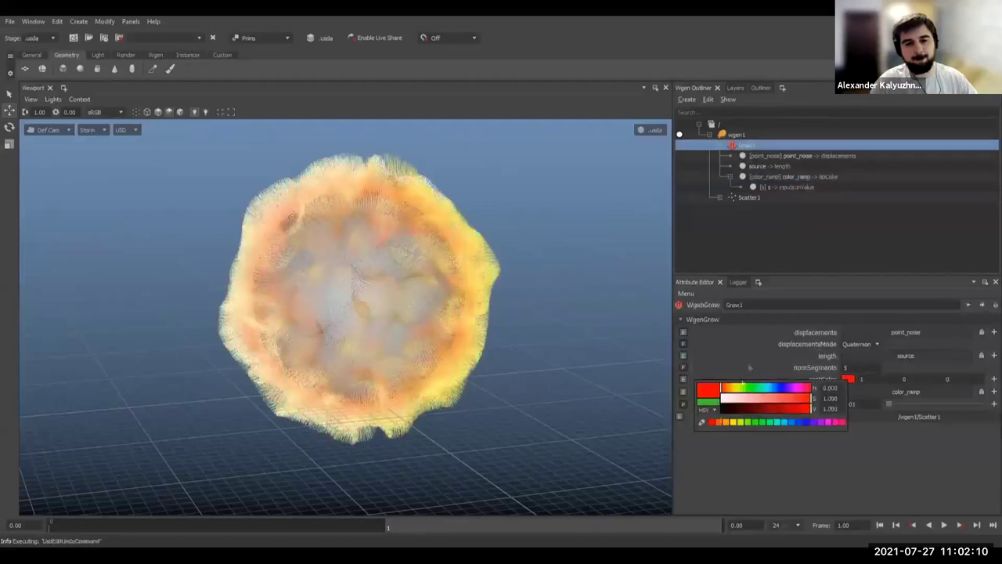
Add a Cut operator to wgen1 and set its cutValue to 0.2
{"action": "left_click", "coordinate": [740, 135]}
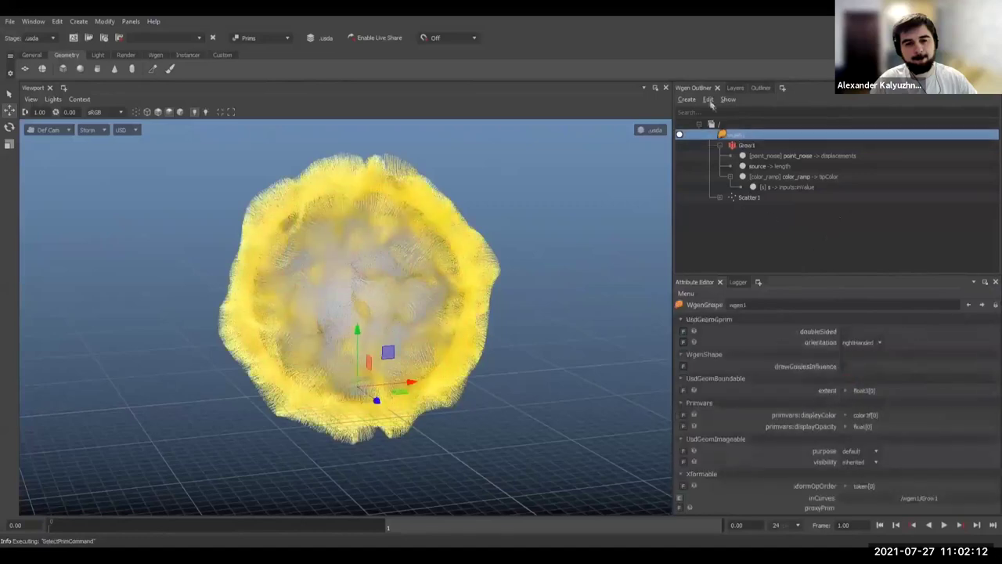
{"action": "left_click", "coordinate": [706, 101]}
{"action": "left_click", "coordinate": [692, 101]}
{"action": "left_click", "coordinate": [692, 101]}
{"action": "mouse_move", "coordinate": [703, 125]}
{"action": "left_click", "coordinate": [789, 194]}
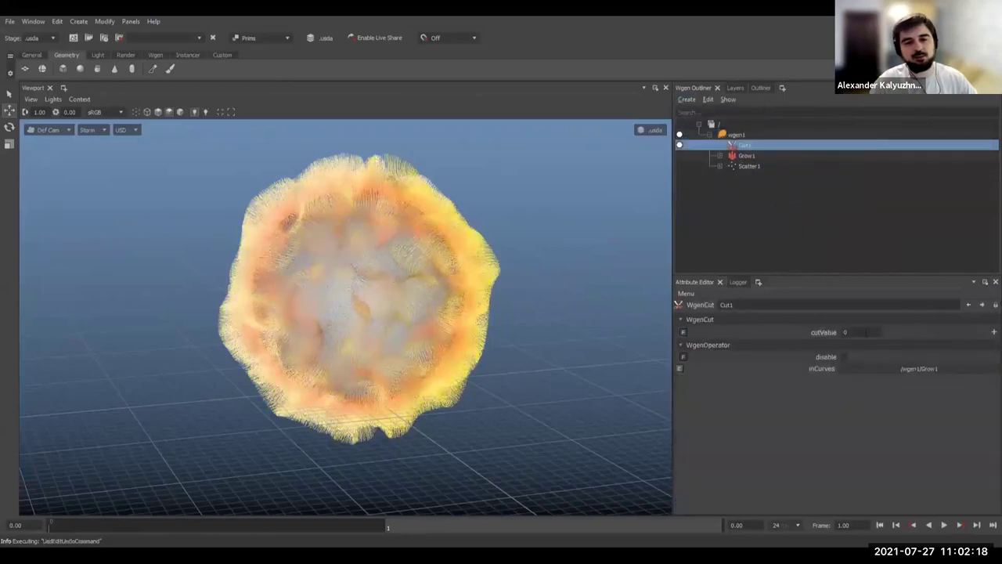
{"action": "middle_click_drag", "start_coordinate": [867, 332], "coordinate": [905, 347]}
Drive Cut1's cutValue with an rnd.oso shader and adjust its maximum and minimum inputs
{"action": "left_click", "coordinate": [993, 332]}
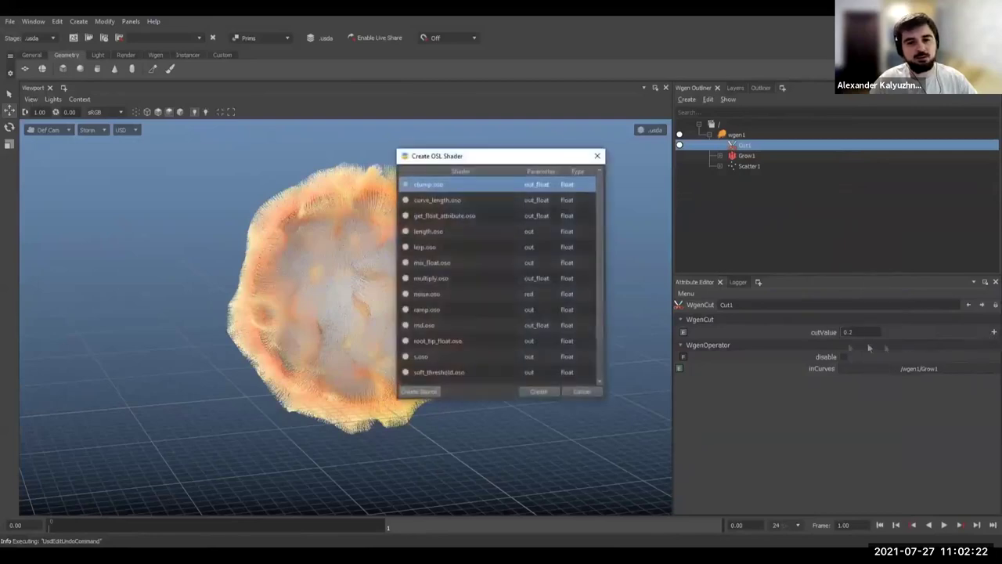
{"action": "left_click", "coordinate": [443, 326]}
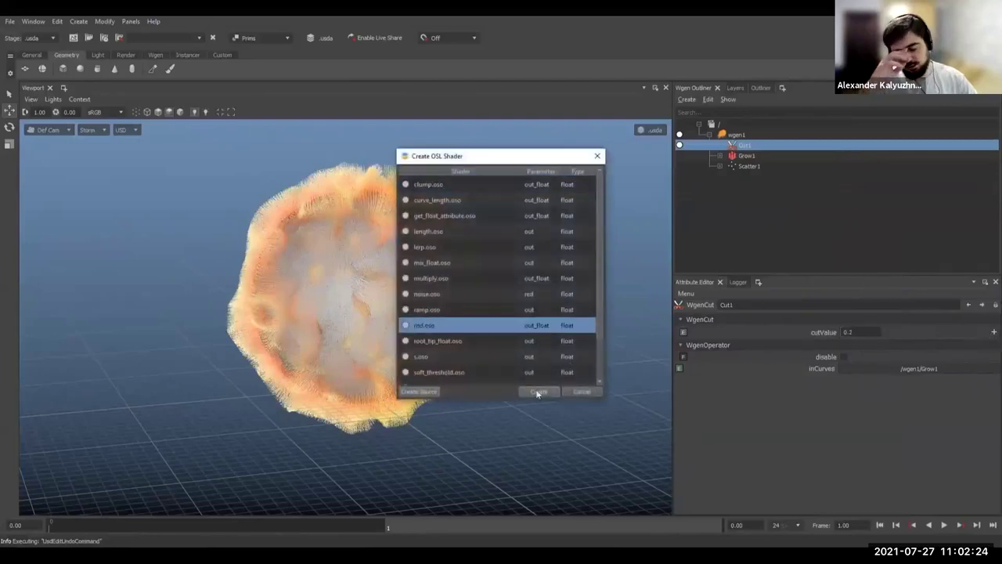
{"action": "left_click", "coordinate": [538, 391]}
{"action": "mouse_move", "coordinate": [901, 371]}
{"action": "left_mouse_down"}
{"action": "mouse_move", "coordinate": [891, 366]}
{"action": "mouse_move", "coordinate": [892, 381]}
{"action": "left_mouse_up"}
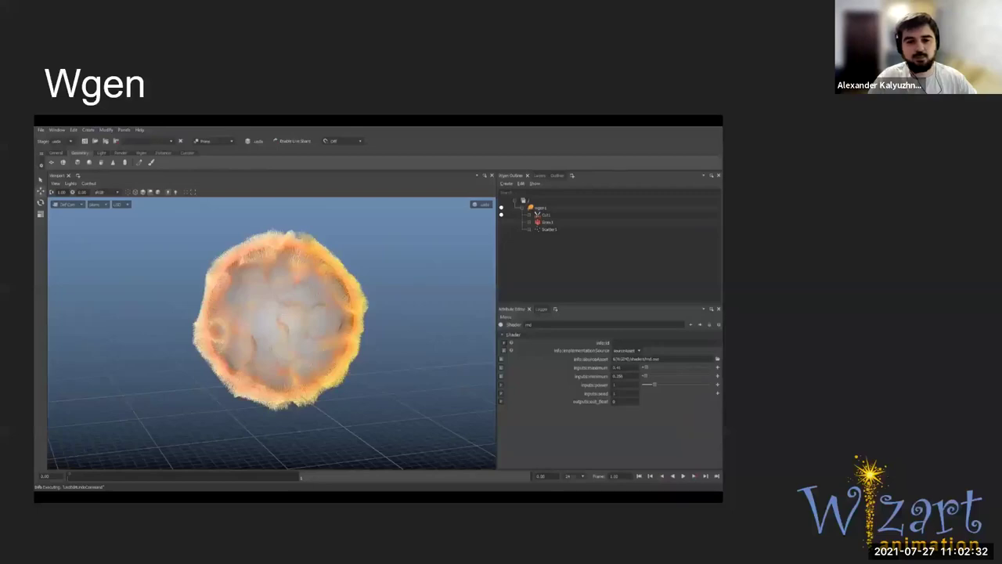
{"action": "key", "text": "Right"}
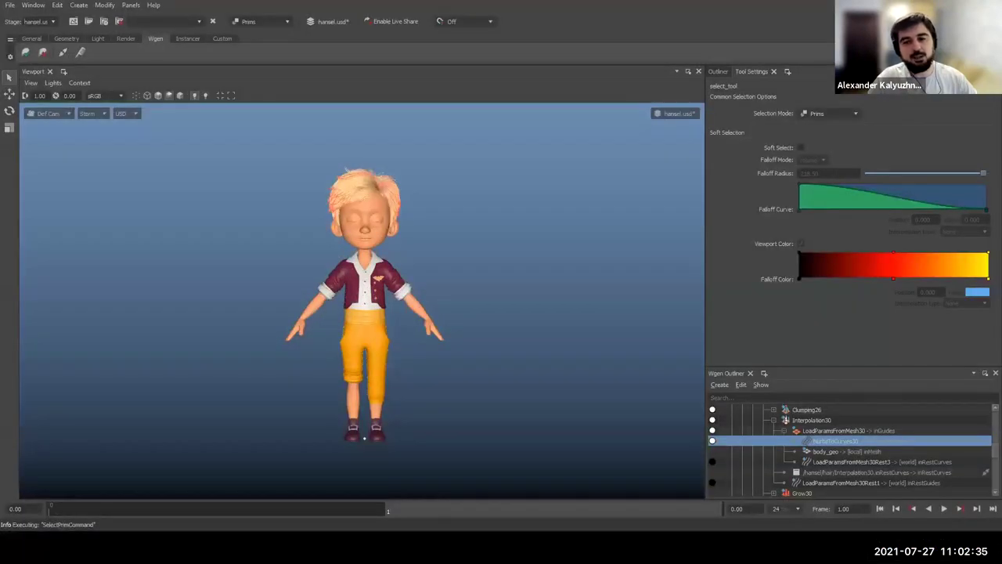
Activate the Wgen groom tool's Sculpt brush and pull the boy's hair outward on one side of the parting
{"action": "middle_click_drag", "start_coordinate": [357, 246], "coordinate": [373, 255], "text": "alt"}
{"action": "right_click_drag", "start_coordinate": [372, 255], "coordinate": [460, 251], "text": "alt"}
{"action": "middle_click_drag", "start_coordinate": [461, 250], "coordinate": [431, 332], "text": "alt"}
{"action": "scroll", "coordinate": [431, 332], "scroll_direction": "up", "scroll_amount": 3}
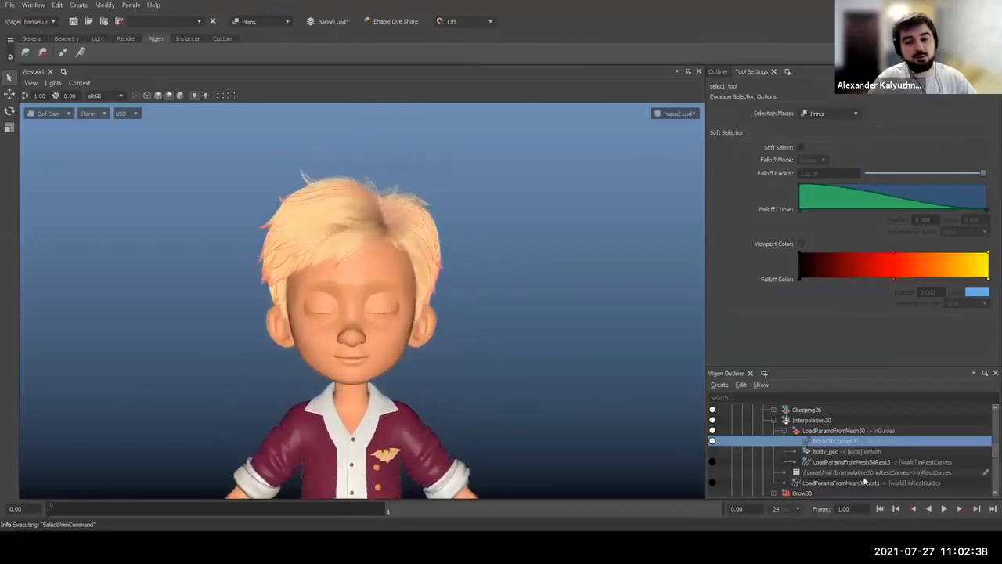
{"action": "scroll", "coordinate": [840, 441], "scroll_direction": "up", "scroll_amount": 3}
{"action": "scroll", "coordinate": [840, 440], "scroll_direction": "down", "scroll_amount": 3}
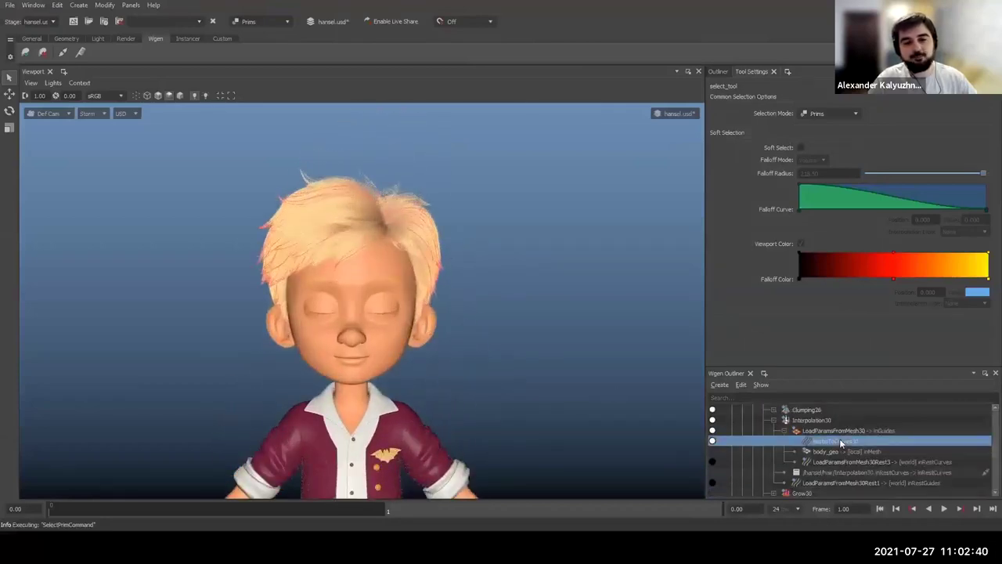
{"action": "scroll", "coordinate": [546, 361], "scroll_direction": "up", "scroll_amount": 4}
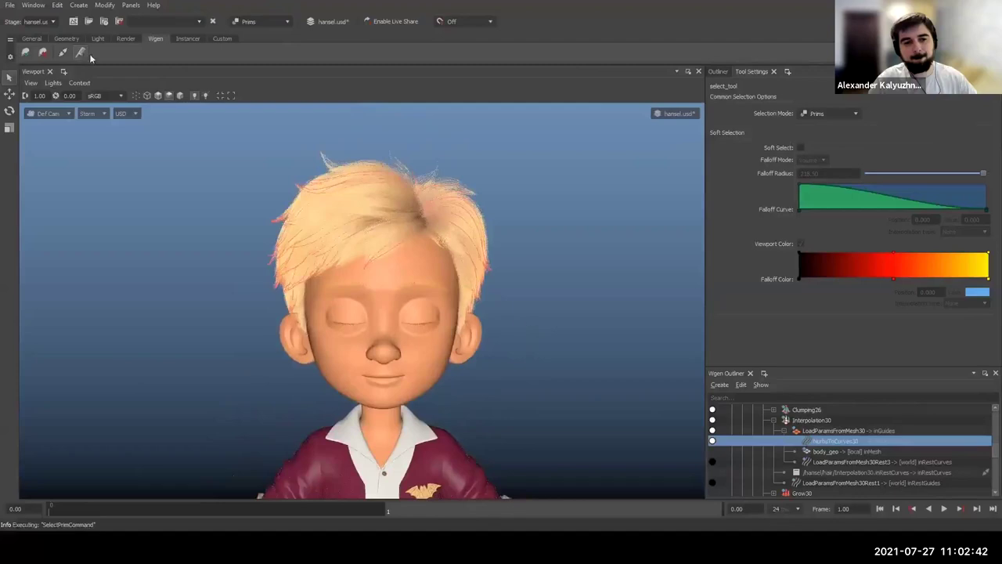
{"action": "left_click", "coordinate": [80, 51]}
{"action": "middle_click_drag", "start_coordinate": [498, 245], "coordinate": [468, 231], "text": "alt"}
{"action": "left_click_drag", "start_coordinate": [440, 217], "coordinate": [472, 211]}
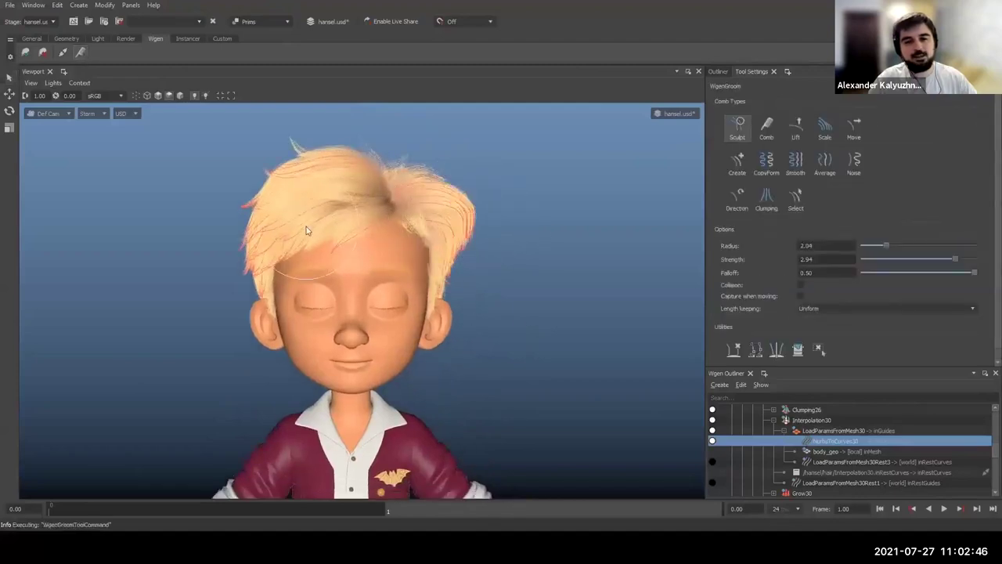
Sculpt the hair on the other side upward and comb the fringe across the forehead, working around the head
{"action": "mouse_move", "coordinate": [290, 224]}
{"action": "left_mouse_down"}
{"action": "mouse_move", "coordinate": [329, 165]}
{"action": "mouse_move", "coordinate": [319, 146]}
{"action": "left_mouse_up"}
{"action": "middle_click_drag", "start_coordinate": [306, 179], "coordinate": [370, 149], "text": "alt"}
{"action": "mouse_move", "coordinate": [313, 239]}
{"action": "left_mouse_down"}
{"action": "mouse_move", "coordinate": [288, 249]}
{"action": "mouse_move", "coordinate": [407, 267]}
{"action": "left_mouse_up"}
{"action": "left_click_drag", "start_coordinate": [526, 277], "coordinate": [611, 285], "text": "alt"}
{"action": "mouse_move", "coordinate": [571, 285]}
{"action": "middle_mouse_down", "text": "alt"}
{"action": "mouse_move", "coordinate": [376, 250]}
{"action": "mouse_move", "coordinate": [383, 248]}
{"action": "middle_mouse_up", "text": "alt"}
{"action": "left_click_drag", "start_coordinate": [416, 247], "coordinate": [403, 257]}
{"action": "middle_click_drag", "start_coordinate": [436, 259], "coordinate": [352, 282], "text": "alt"}
{"action": "left_click_drag", "start_coordinate": [444, 264], "coordinate": [329, 256], "text": "alt"}
Sculpt more volume into the hair on both sides of the parting with a brush radius of 3.14
{"action": "middle_click_drag", "start_coordinate": [446, 260], "coordinate": [346, 236], "text": "alt"}
{"action": "middle_click_drag", "start_coordinate": [415, 192], "coordinate": [476, 302], "text": "alt"}
{"action": "mouse_move", "coordinate": [322, 185]}
{"action": "left_mouse_down"}
{"action": "mouse_move", "coordinate": [293, 261]}
{"action": "mouse_move", "coordinate": [262, 263]}
{"action": "left_mouse_up"}
{"action": "middle_click_drag", "start_coordinate": [459, 239], "coordinate": [443, 261], "text": "alt"}
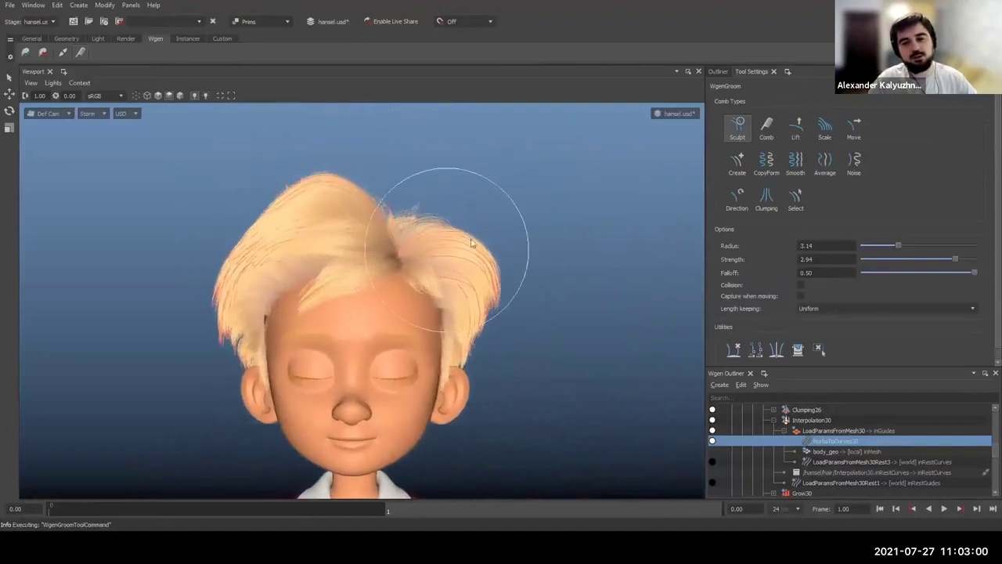
{"action": "left_click_drag", "start_coordinate": [479, 235], "coordinate": [483, 226]}
{"action": "middle_click_drag", "start_coordinate": [496, 303], "coordinate": [520, 209], "text": "alt"}
{"action": "left_click_drag", "start_coordinate": [520, 210], "coordinate": [501, 209], "text": "alt"}
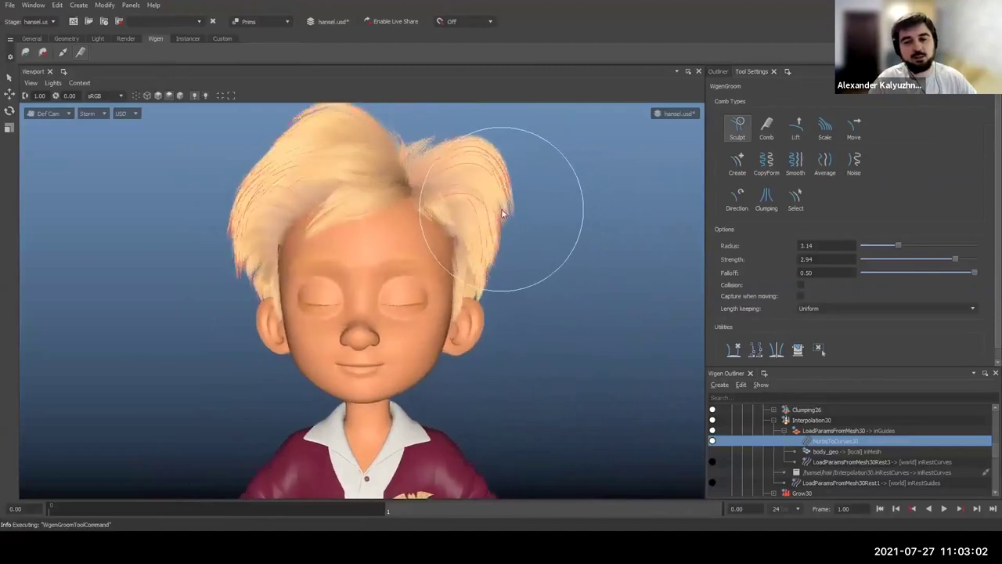
{"action": "middle_click_drag", "start_coordinate": [505, 231], "coordinate": [446, 216], "text": "alt"}
{"action": "mouse_move", "coordinate": [446, 219]}
{"action": "left_mouse_down", "text": "alt"}
{"action": "mouse_move", "coordinate": [416, 234]}
{"action": "mouse_move", "coordinate": [320, 230]}
{"action": "mouse_move", "coordinate": [455, 260]}
{"action": "mouse_move", "coordinate": [501, 249]}
{"action": "mouse_move", "coordinate": [499, 352]}
{"action": "mouse_move", "coordinate": [623, 350]}
{"action": "mouse_move", "coordinate": [560, 335]}
{"action": "left_mouse_up", "text": "alt"}
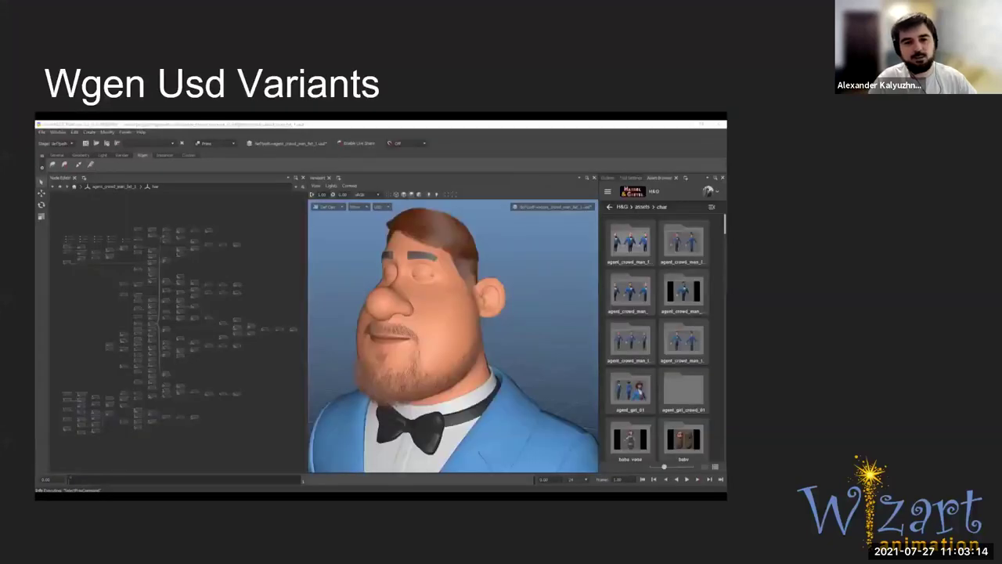
{"action": "key", "text": "Right"}
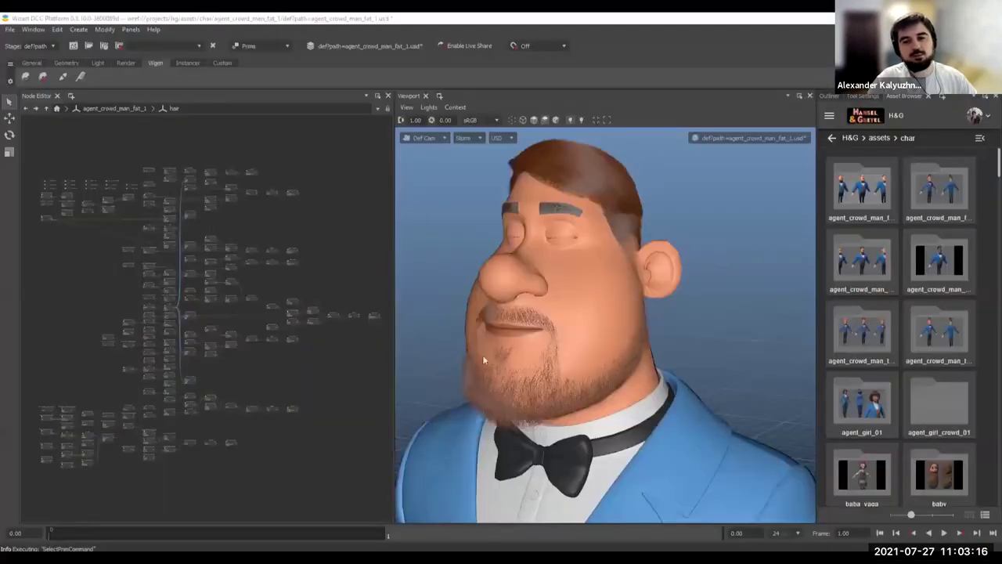
Switch the crowd man's hairVariant to agent6
{"action": "right_click", "coordinate": [583, 193]}
{"action": "mouse_move", "coordinate": [642, 265]}
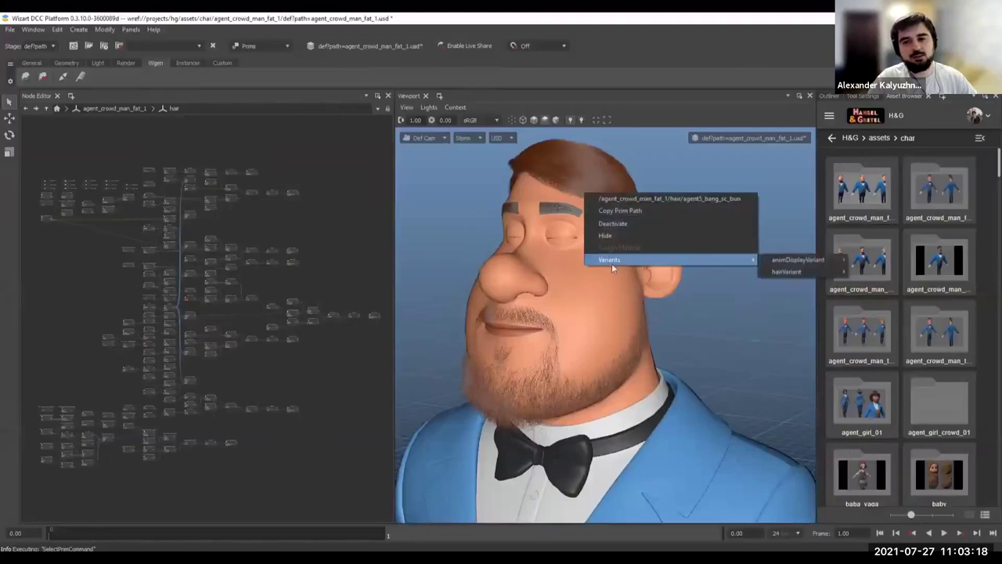
{"action": "mouse_move", "coordinate": [814, 272]}
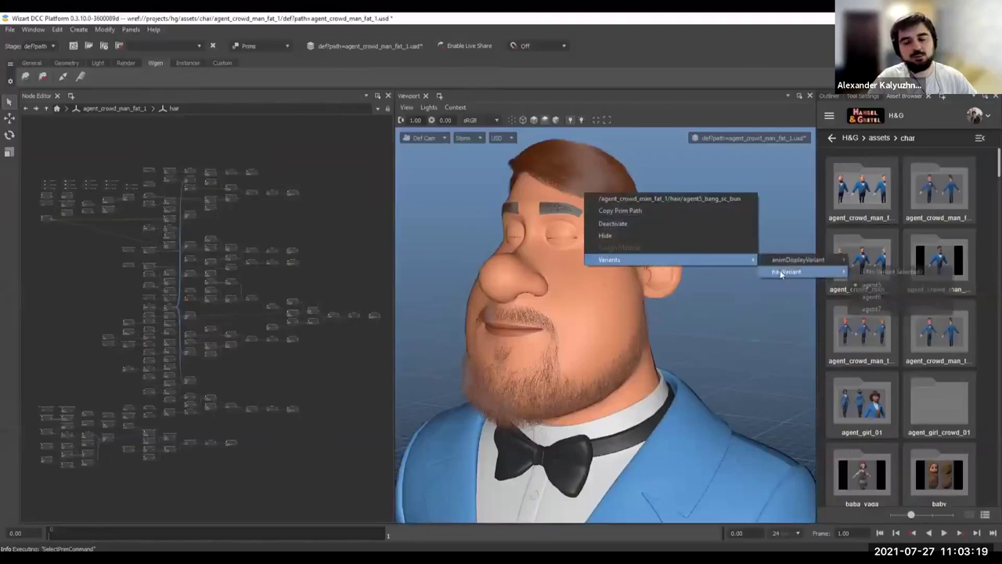
{"action": "left_click", "coordinate": [873, 297]}
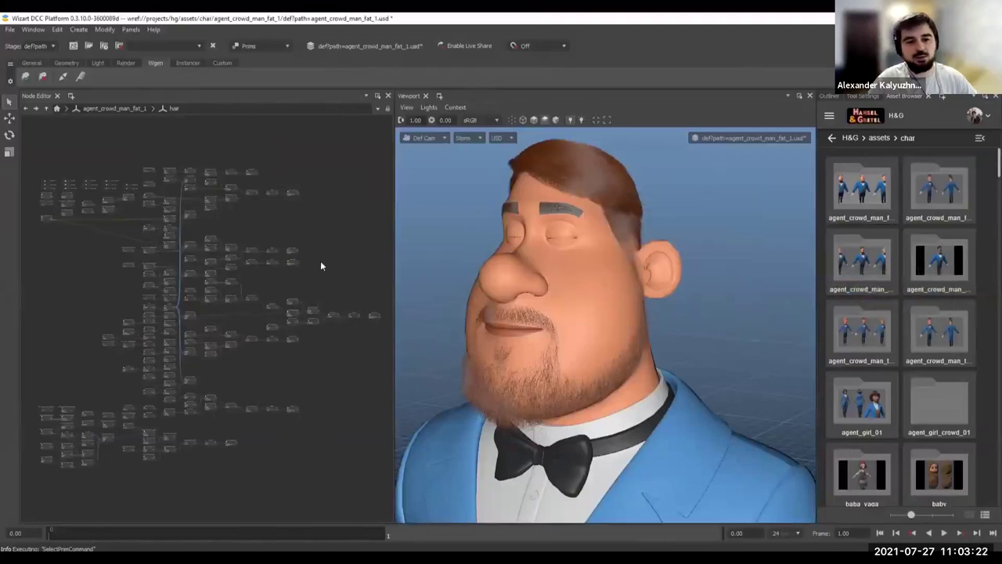
{"action": "key", "text": "ctrl+z"}
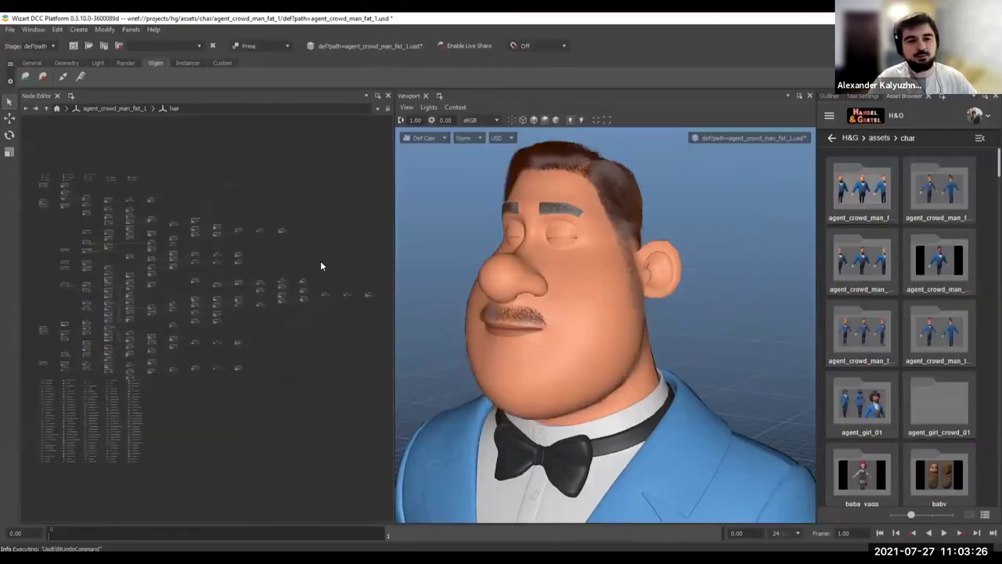
Switch the crowd man's hairVariant to agent7
{"action": "right_click", "coordinate": [620, 208]}
{"action": "mouse_move", "coordinate": [646, 271]}
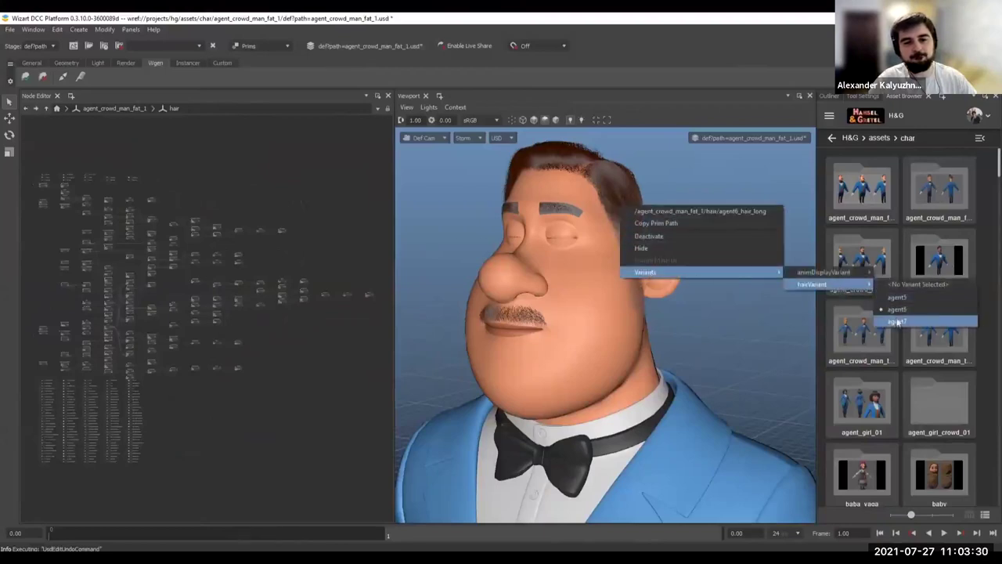
{"action": "left_click", "coordinate": [900, 317]}
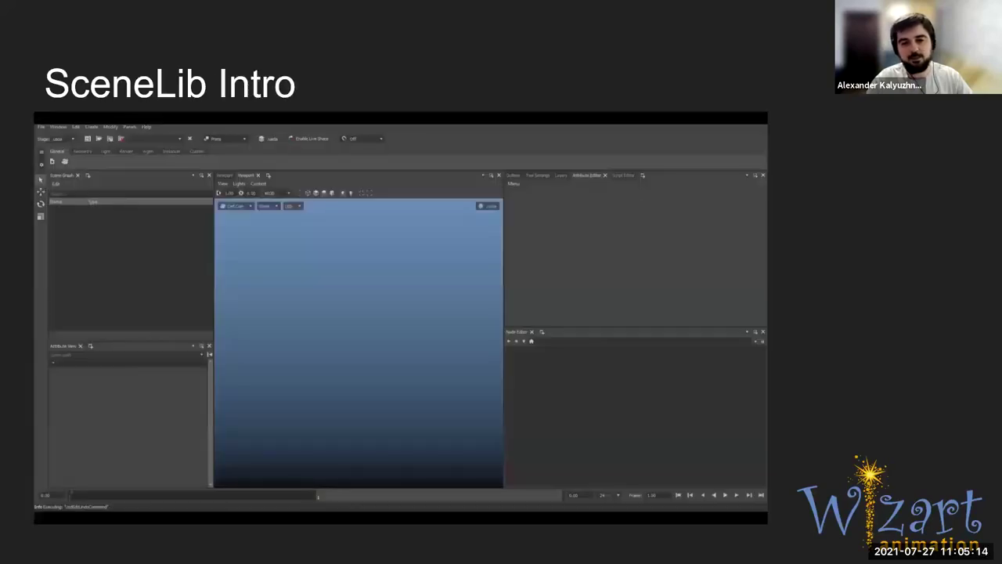
{"action": "key", "text": "Right"}
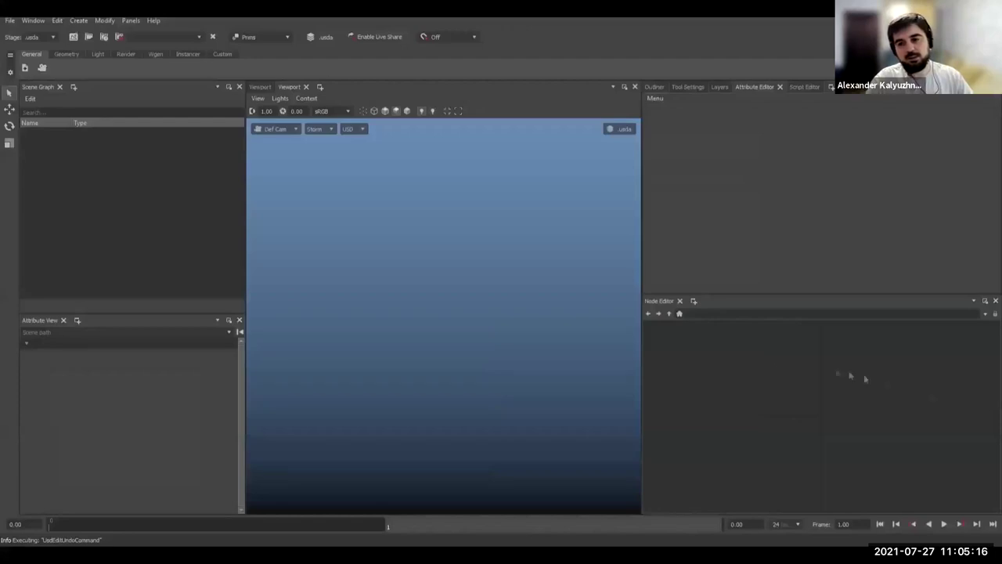
Create a SceneLibNodegraph node in the empty stage's node graph and select it
{"action": "key", "text": "Tab"}
{"action": "type", "text": "scene"}
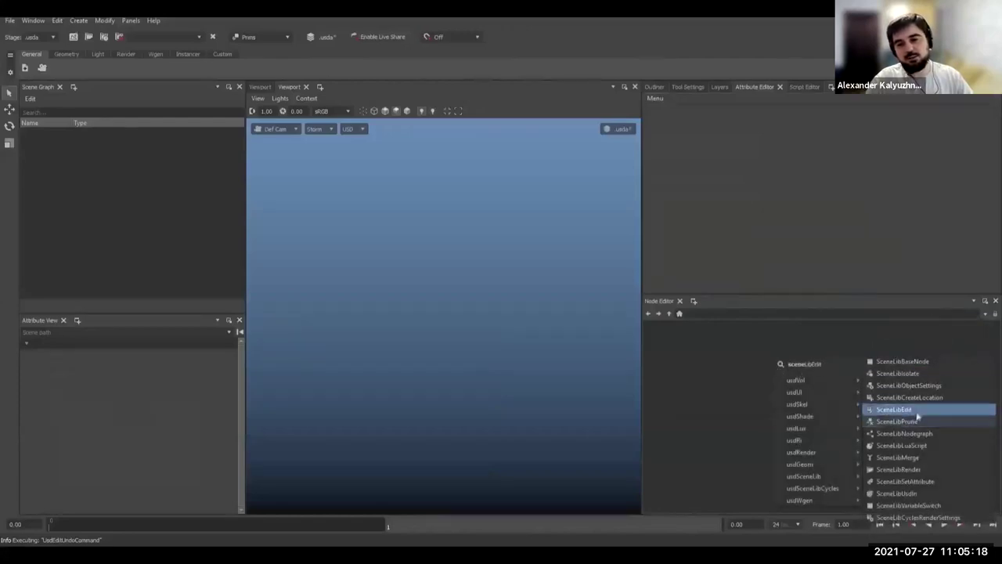
{"action": "left_click", "coordinate": [922, 434]}
{"action": "left_click", "coordinate": [784, 415]}
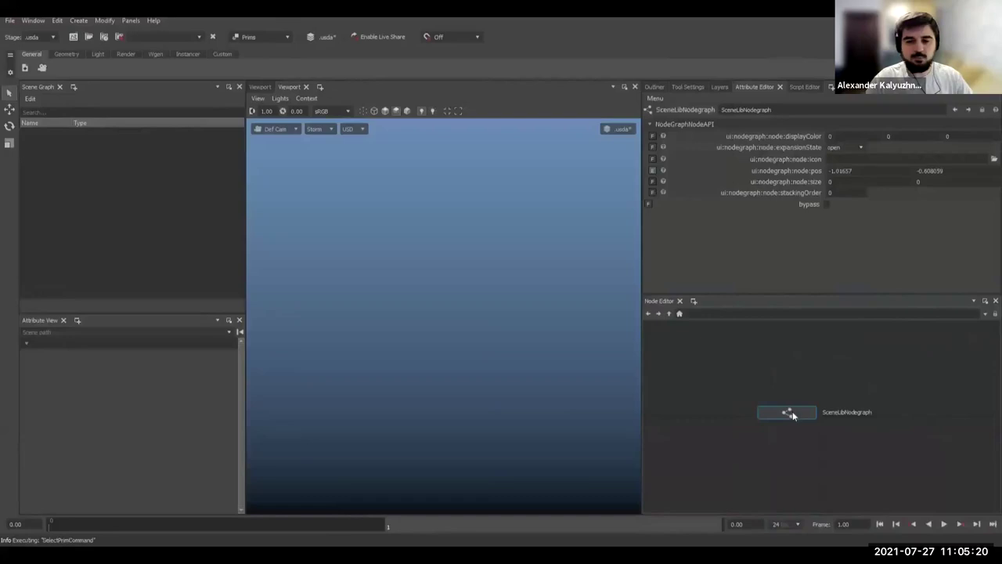
Inside the SceneLibNodegraph, add a UsdIn node and set its filepath to d:\Downloads\Kitchen_set\Kitchen_set.usd
{"action": "double_click", "coordinate": [792, 415]}
{"action": "key", "text": "Tab"}
{"action": "type", "text": "asset"}
{"action": "key", "text": "Return"}
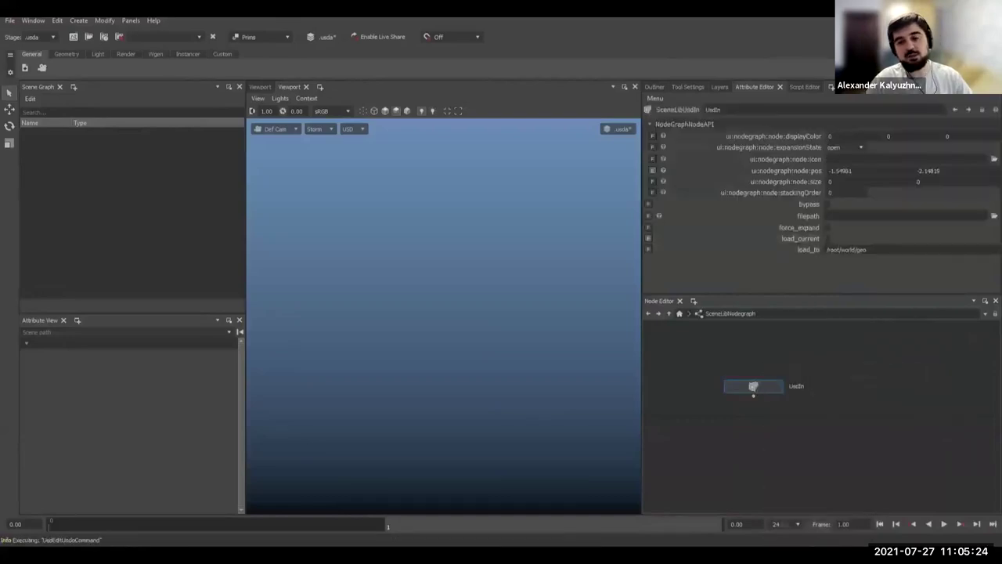
{"action": "left_click", "coordinate": [850, 216]}
{"action": "type", "text": "d:\\Downloads\\Kitchen_set\\Kitchen_set.usd"}
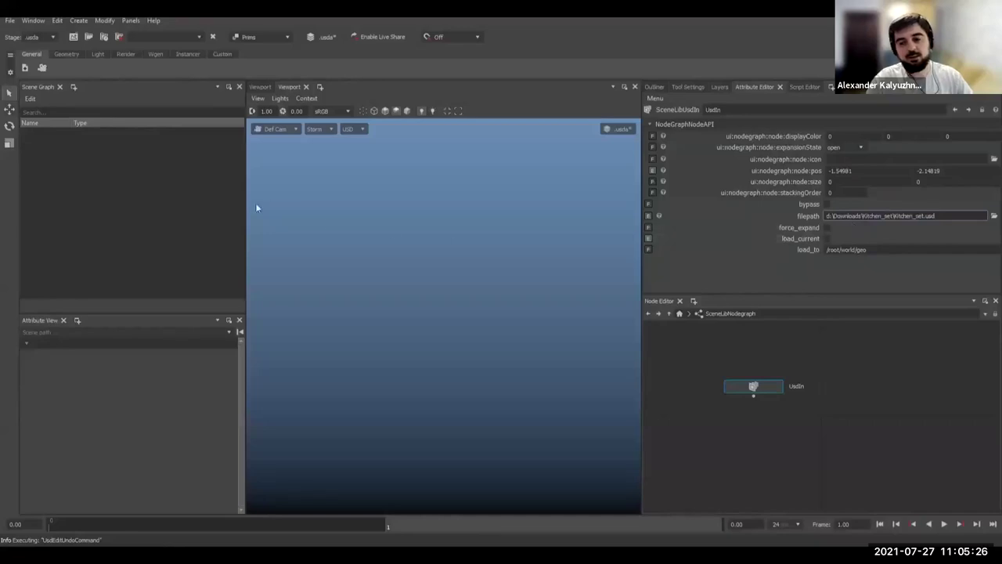
Display the UsdIn node's output in the scene graph, expand the whole root hierarchy and widen the Name column
{"action": "left_click", "coordinate": [727, 387]}
{"action": "left_click", "coordinate": [51, 145]}
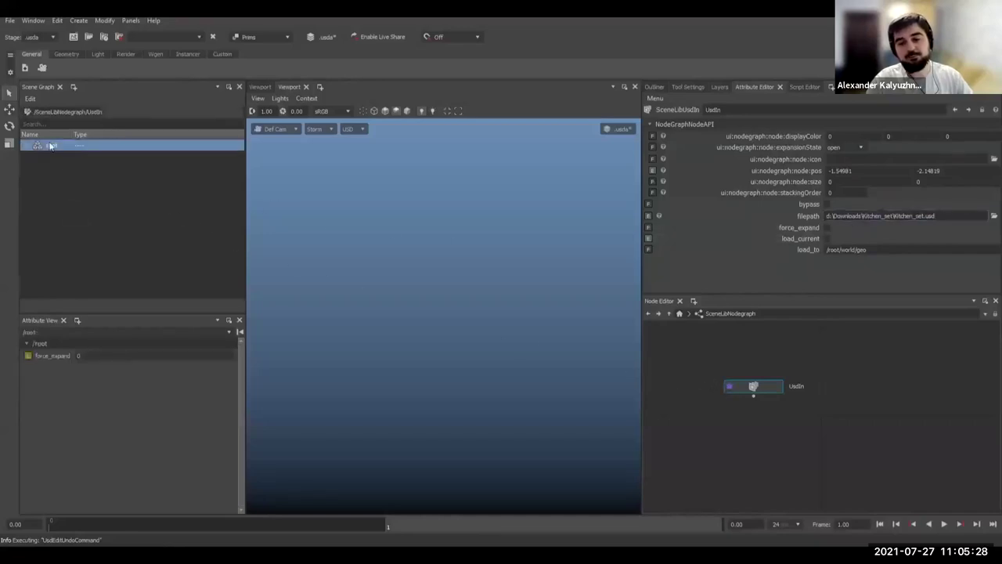
{"action": "double_click", "coordinate": [50, 147]}
{"action": "left_click_drag", "start_coordinate": [72, 135], "coordinate": [185, 145]}
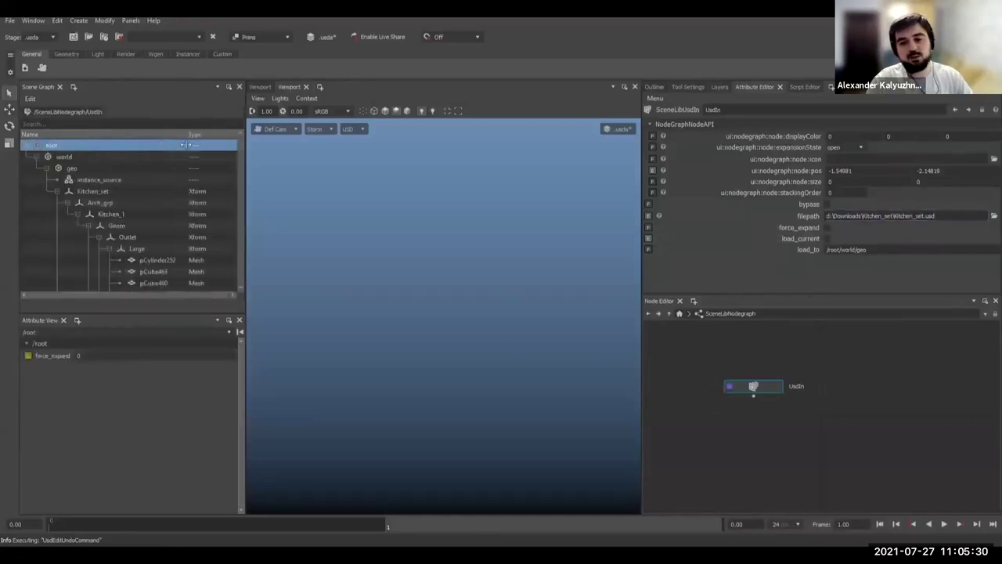
Switch the viewport's scene source from USD to SceneLib and select the cup on the dining table
{"action": "left_click", "coordinate": [352, 129]}
{"action": "left_click", "coordinate": [357, 141]}
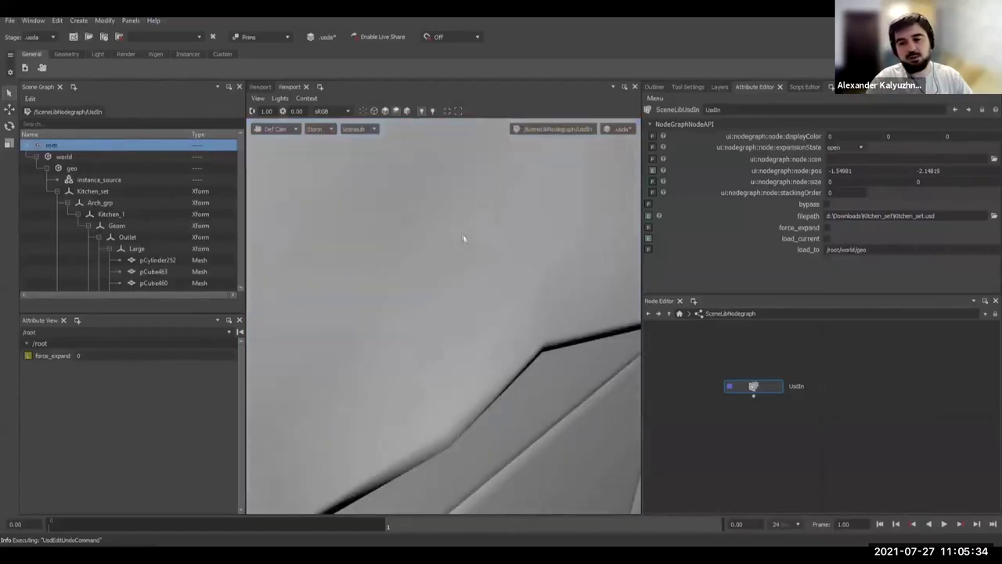
{"action": "scroll", "coordinate": [540, 313], "scroll_direction": "down", "scroll_amount": 10}
{"action": "left_click_drag", "start_coordinate": [544, 368], "coordinate": [477, 333], "text": "alt"}
{"action": "scroll", "coordinate": [512, 305], "scroll_direction": "up", "scroll_amount": 8}
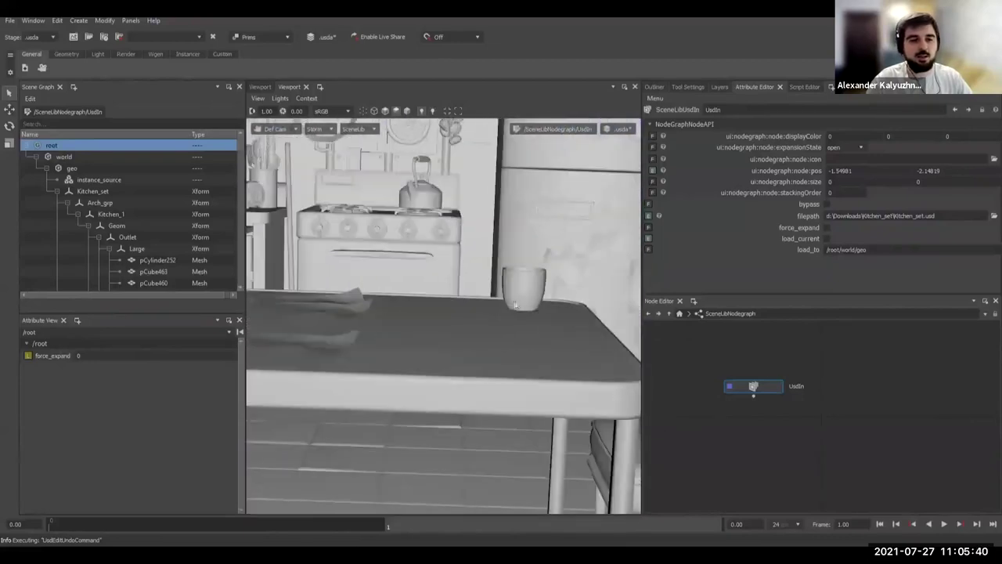
{"action": "left_click_drag", "start_coordinate": [515, 303], "coordinate": [445, 338], "text": "alt"}
{"action": "left_click", "coordinate": [445, 339]}
Add a Prune node below UsdIn, connect UsdIn's output to it and display the Prune node's result
{"action": "left_click", "coordinate": [740, 414]}
{"action": "key", "text": "Tab"}
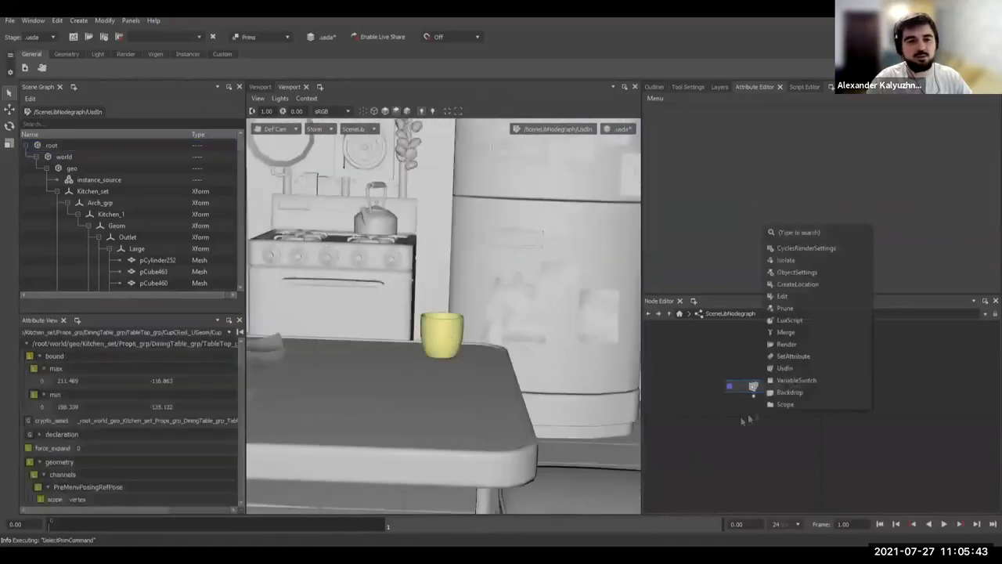
{"action": "left_click", "coordinate": [794, 307]}
{"action": "left_click", "coordinate": [759, 438]}
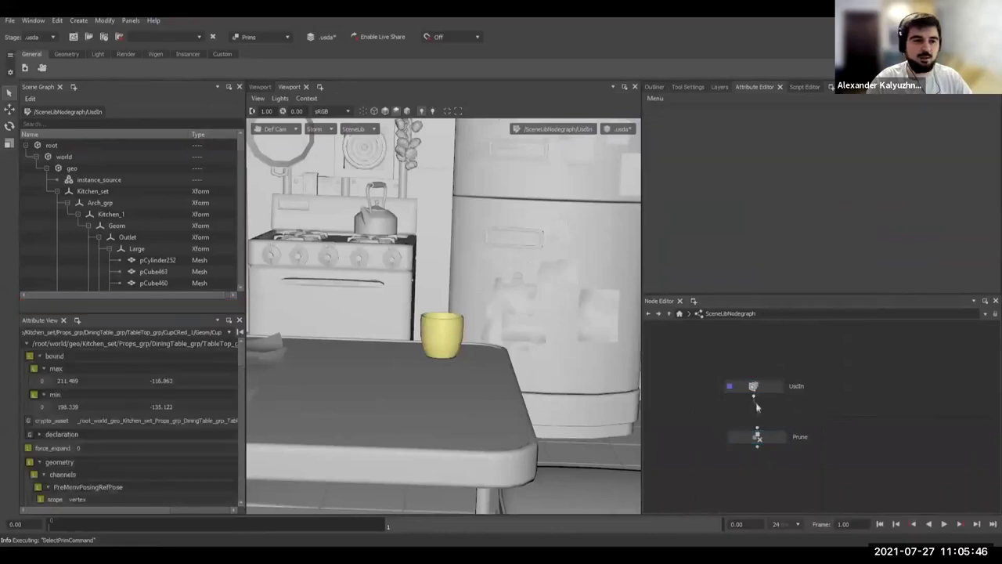
{"action": "left_click_drag", "start_coordinate": [755, 404], "coordinate": [757, 429]}
{"action": "left_click", "coordinate": [735, 439]}
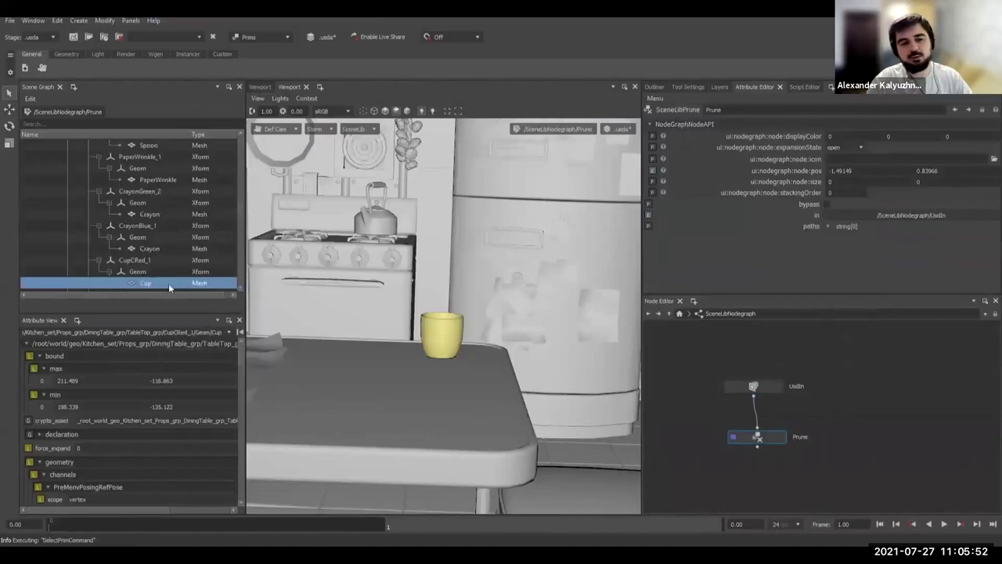
Copy the selected Cup mesh's scene path and add it as an entry in the Prune node's paths
{"action": "right_click", "coordinate": [169, 283]}
{"action": "left_click", "coordinate": [201, 313]}
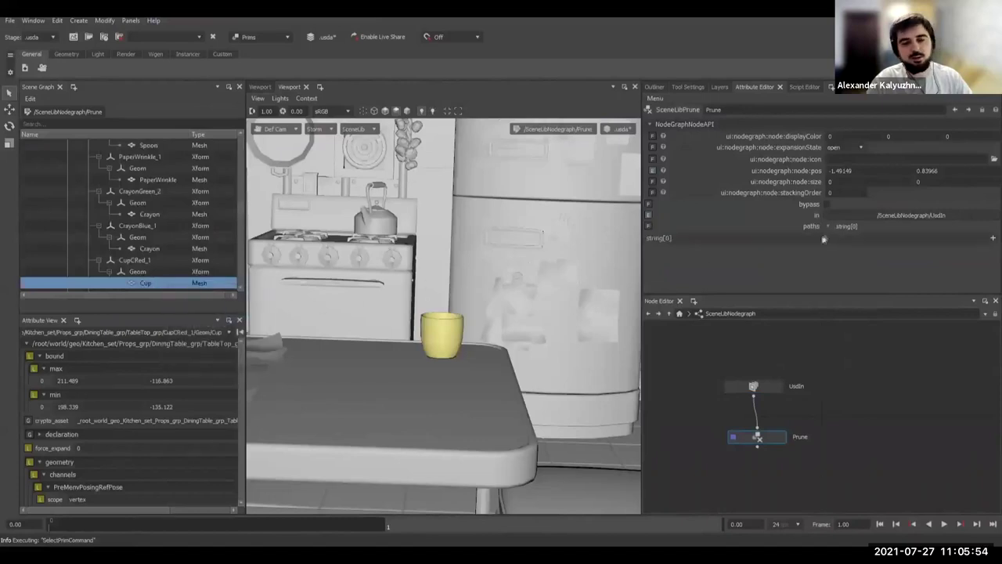
{"action": "left_click", "coordinate": [992, 238]}
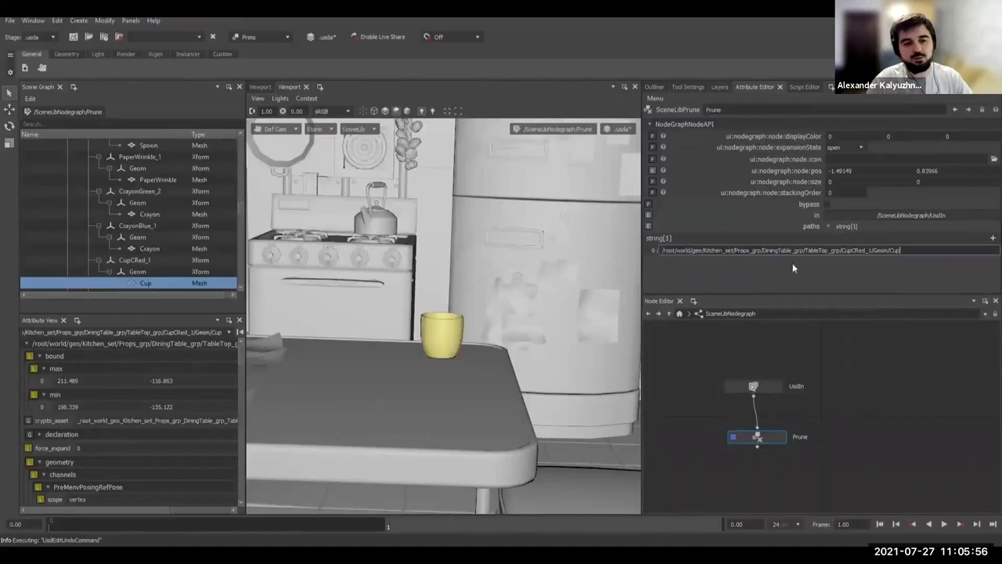
{"action": "key", "text": "Return"}
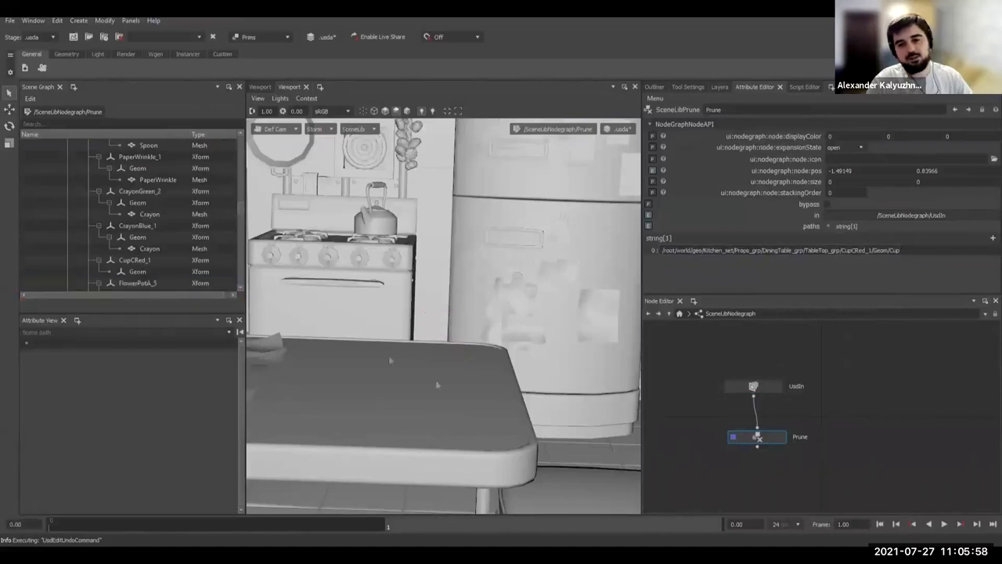
Add an Edit node below Prune, connect Prune's output to it, and make it the displayed, active editing node
{"action": "left_click", "coordinate": [758, 466]}
{"action": "key", "text": "Tab"}
{"action": "type", "text": "edit"}
{"action": "key", "text": "Return"}
{"action": "left_click", "coordinate": [758, 426]}
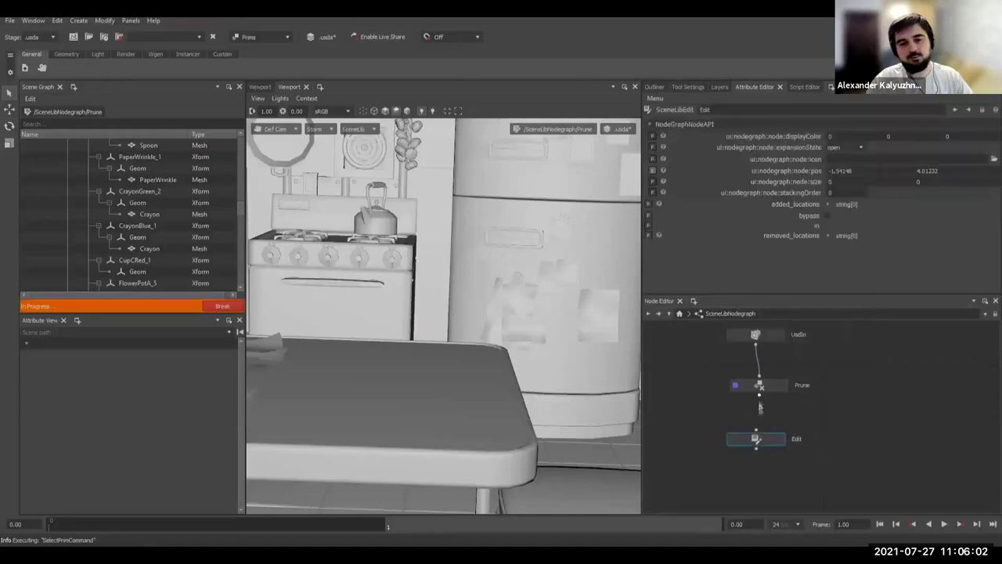
{"action": "left_click_drag", "start_coordinate": [759, 395], "coordinate": [756, 429]}
{"action": "left_click", "coordinate": [733, 439]}
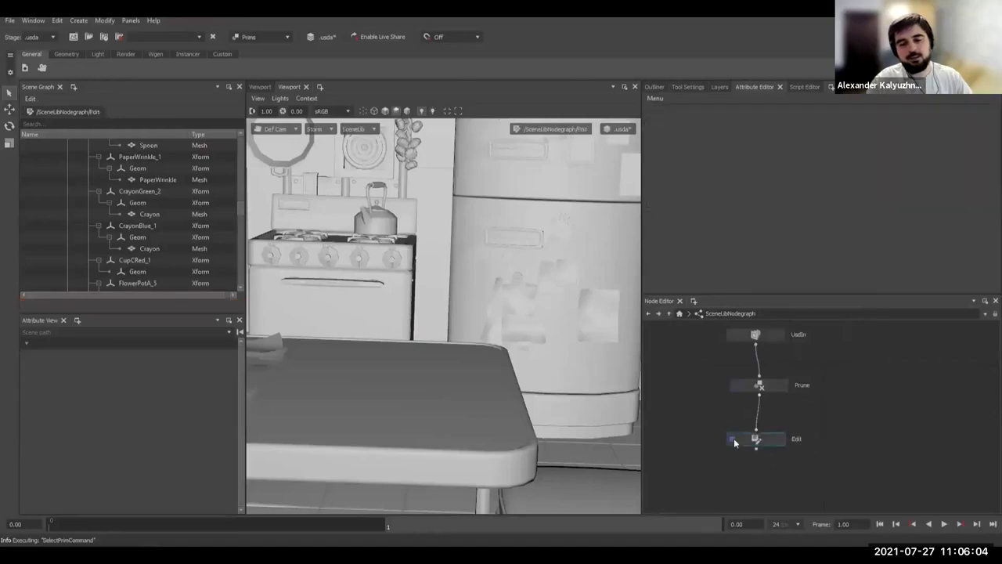
{"action": "left_click", "coordinate": [736, 440]}
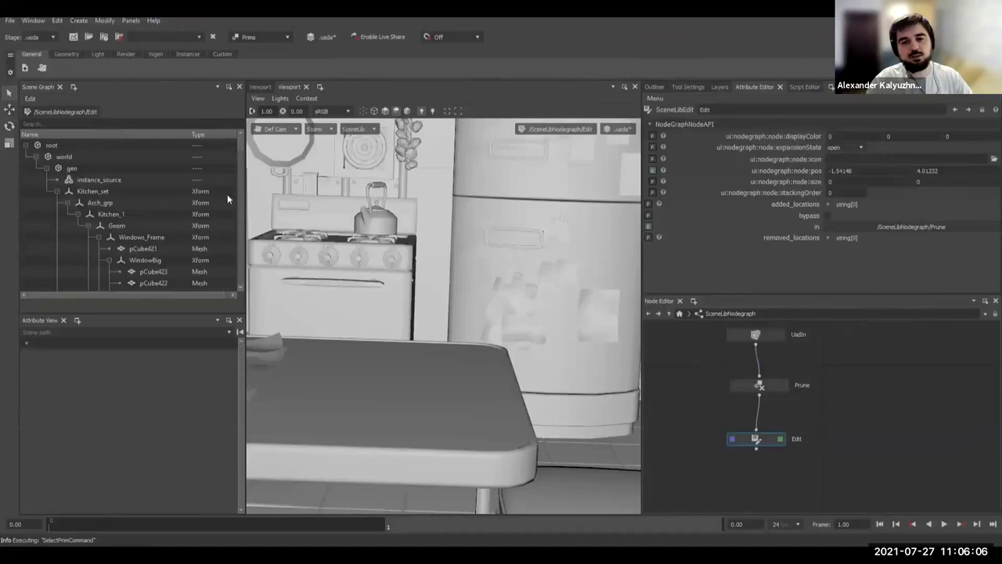
Select the seat mesh of the chair near the refrigerator and enable it for editing in the Edit node
{"action": "scroll", "coordinate": [489, 338], "scroll_direction": "down", "scroll_amount": 8}
{"action": "scroll", "coordinate": [499, 341], "scroll_direction": "up", "scroll_amount": 3}
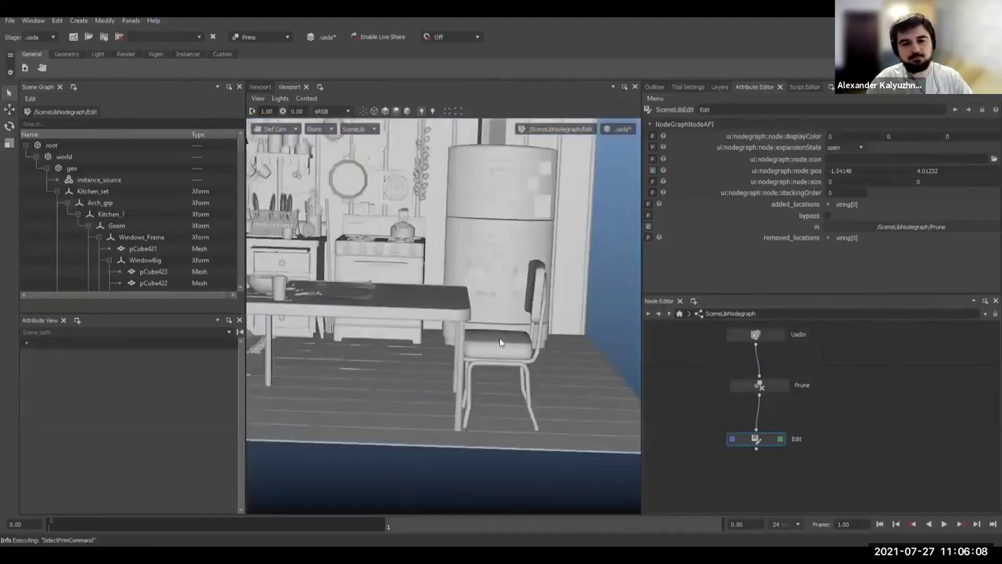
{"action": "left_click", "coordinate": [499, 342]}
{"action": "right_click", "coordinate": [160, 284]}
{"action": "left_click", "coordinate": [187, 346]}
{"action": "scroll", "coordinate": [187, 252], "scroll_direction": "down", "scroll_amount": 3}
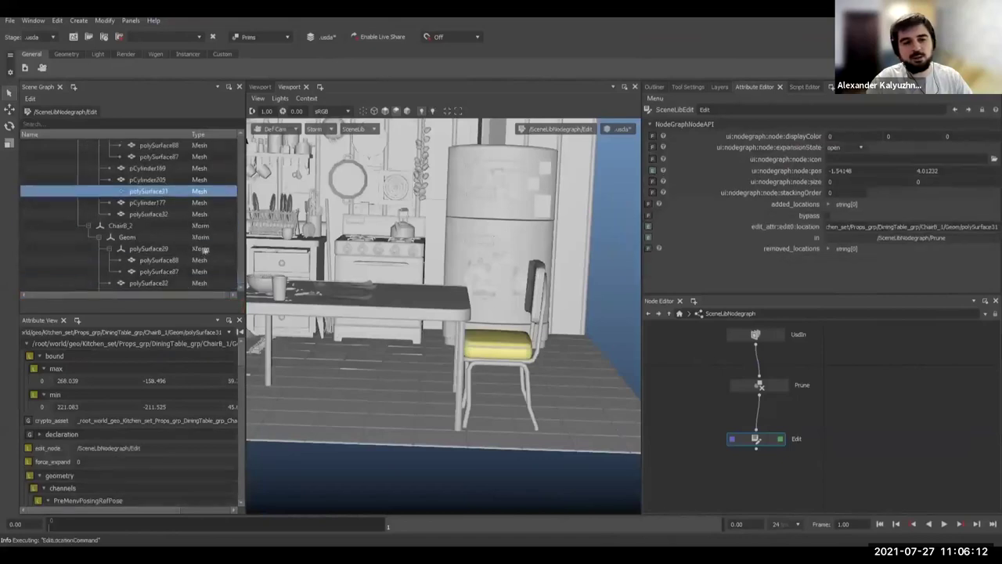
Move the selected chair seat upward and sideways so that it floats above its chair
{"action": "middle_click_drag", "start_coordinate": [530, 330], "coordinate": [501, 327], "text": "alt"}
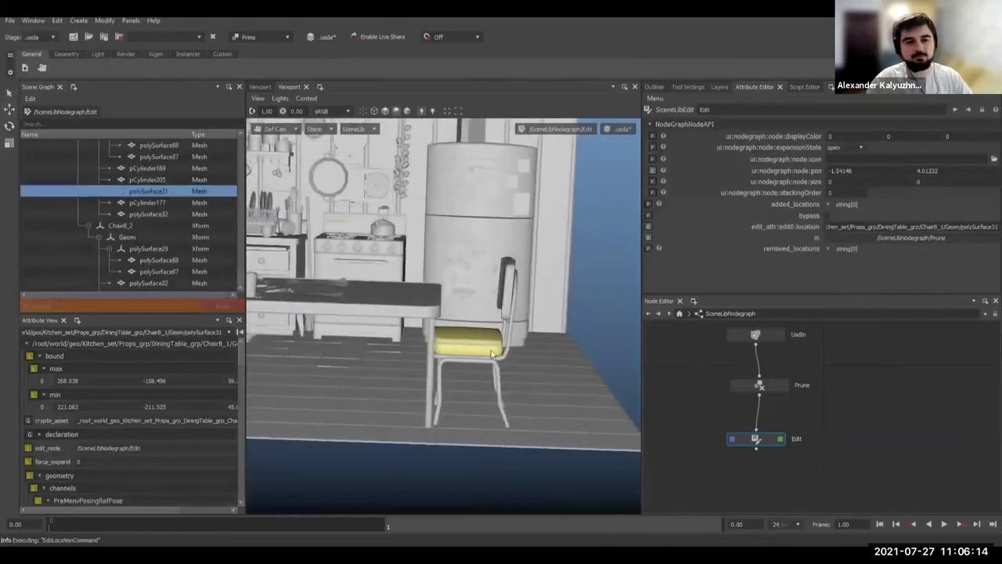
{"action": "left_click_drag", "start_coordinate": [481, 329], "coordinate": [474, 328], "text": "alt"}
{"action": "scroll", "coordinate": [475, 328], "scroll_direction": "down", "scroll_amount": 4}
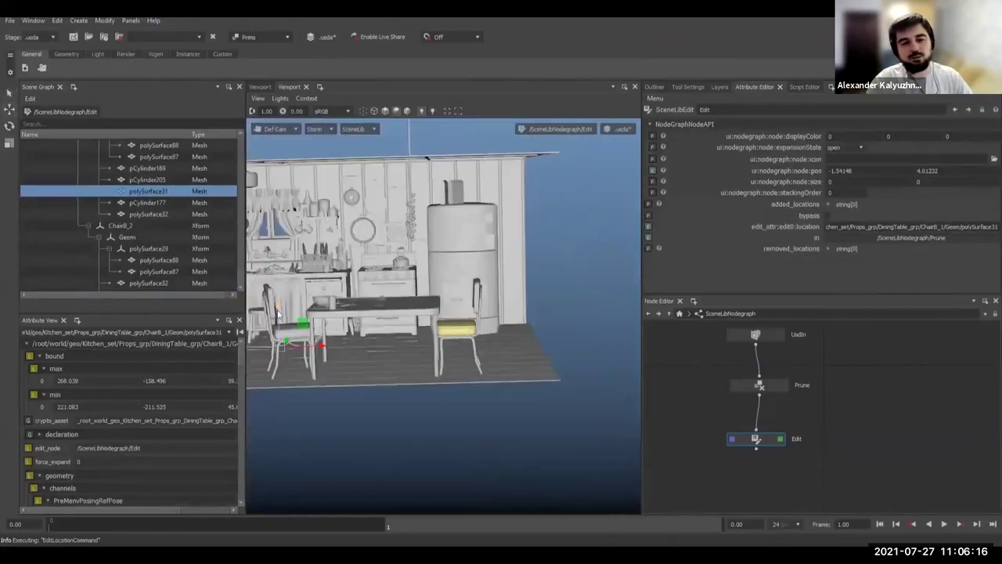
{"action": "left_click_drag", "start_coordinate": [278, 313], "coordinate": [276, 273]}
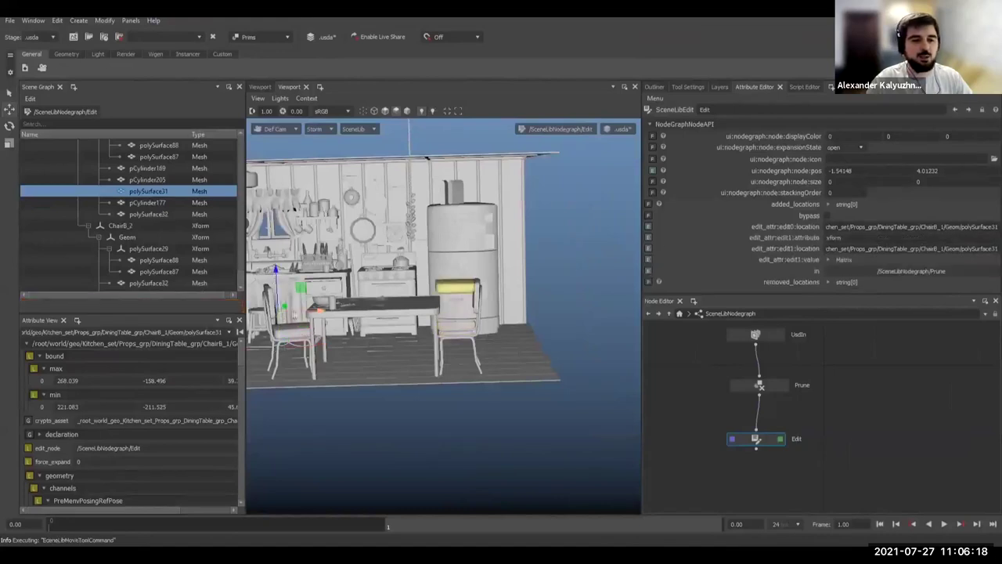
{"action": "middle_click_drag", "start_coordinate": [268, 316], "coordinate": [341, 313], "text": "alt"}
{"action": "left_click_drag", "start_coordinate": [353, 313], "coordinate": [393, 302]}
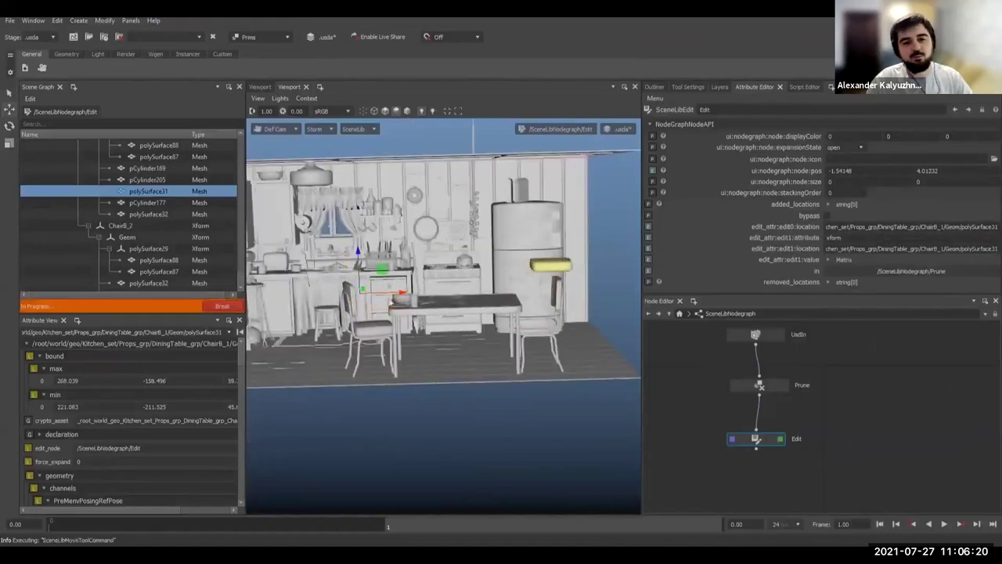
Rotate the floating chair seat into a diagonal tilt near the top of the refrigerator
{"action": "key", "text": "e"}
{"action": "left_click_drag", "start_coordinate": [393, 259], "coordinate": [380, 250]}
{"action": "key", "text": "r"}
{"action": "key", "text": "w"}
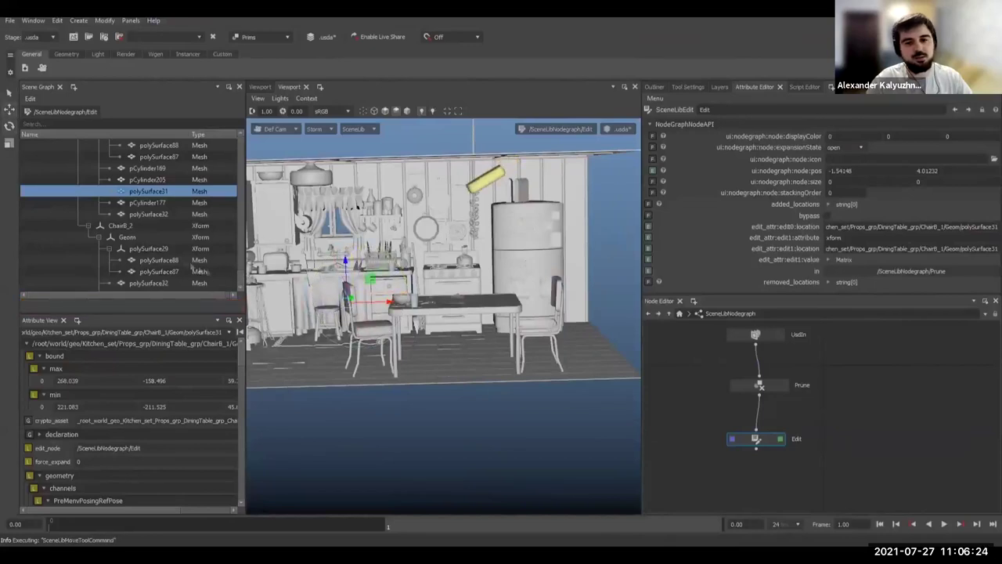
Create a Distant Light under the ChairB_2 location in the scene graph
{"action": "left_click", "coordinate": [154, 225]}
{"action": "right_click", "coordinate": [152, 226]}
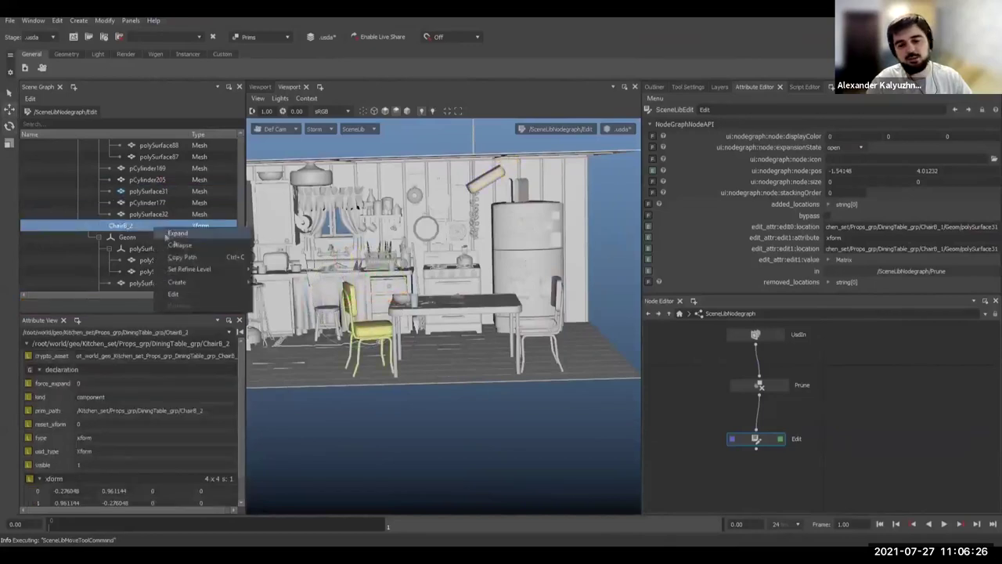
{"action": "mouse_move", "coordinate": [224, 281]}
{"action": "mouse_move", "coordinate": [282, 294]}
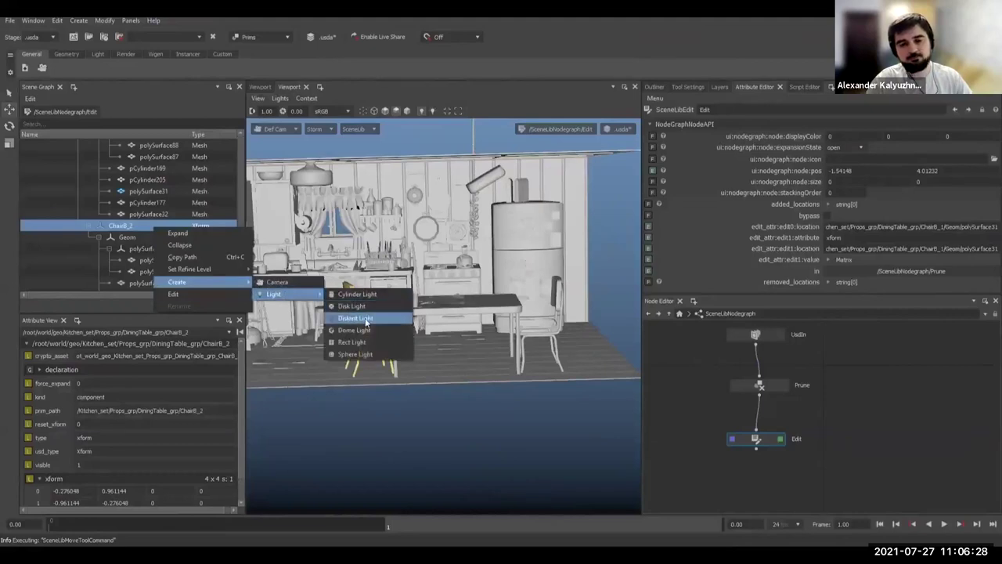
{"action": "left_click", "coordinate": [366, 319]}
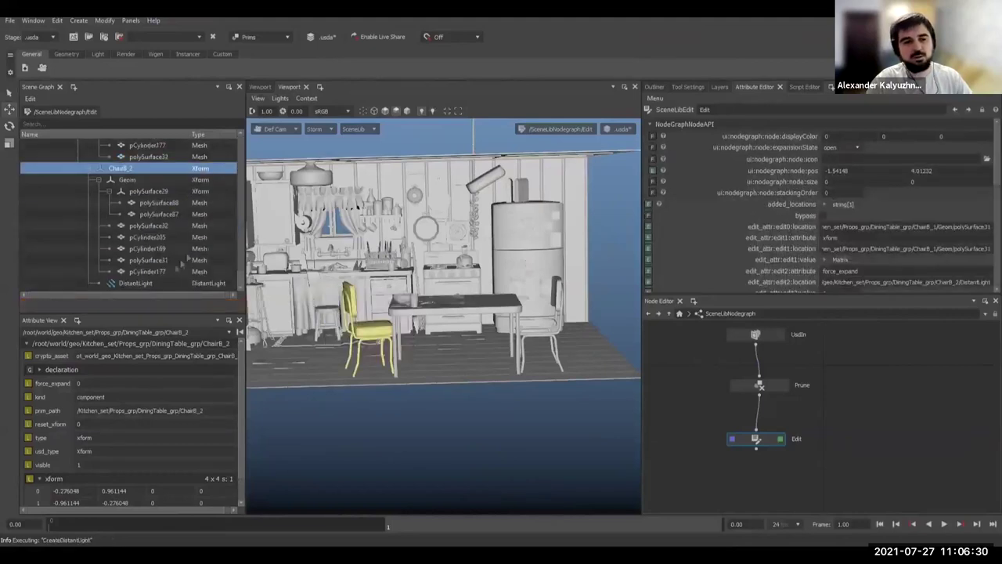
Select the DistantLight, raise it above the chair and move it across over the dining table
{"action": "left_click", "coordinate": [160, 283]}
{"action": "middle_click_drag", "start_coordinate": [407, 365], "coordinate": [423, 349], "text": "alt"}
{"action": "left_click_drag", "start_coordinate": [388, 357], "coordinate": [389, 254]}
{"action": "key", "text": "r"}
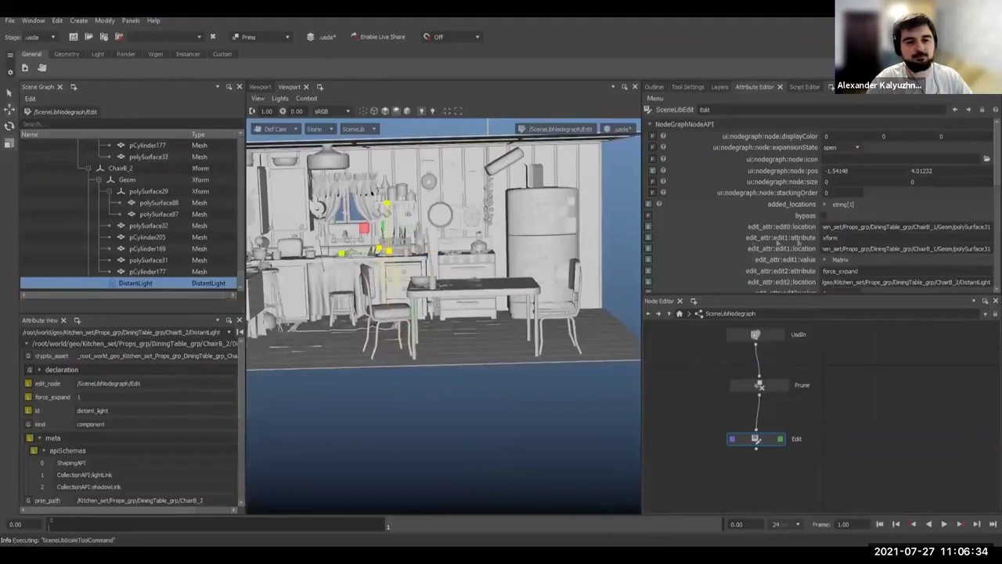
{"action": "key", "text": "e"}
{"action": "key", "text": "w"}
{"action": "key", "text": "e"}
{"action": "key", "text": "w"}
{"action": "middle_click_drag", "start_coordinate": [393, 249], "coordinate": [414, 280], "text": "alt"}
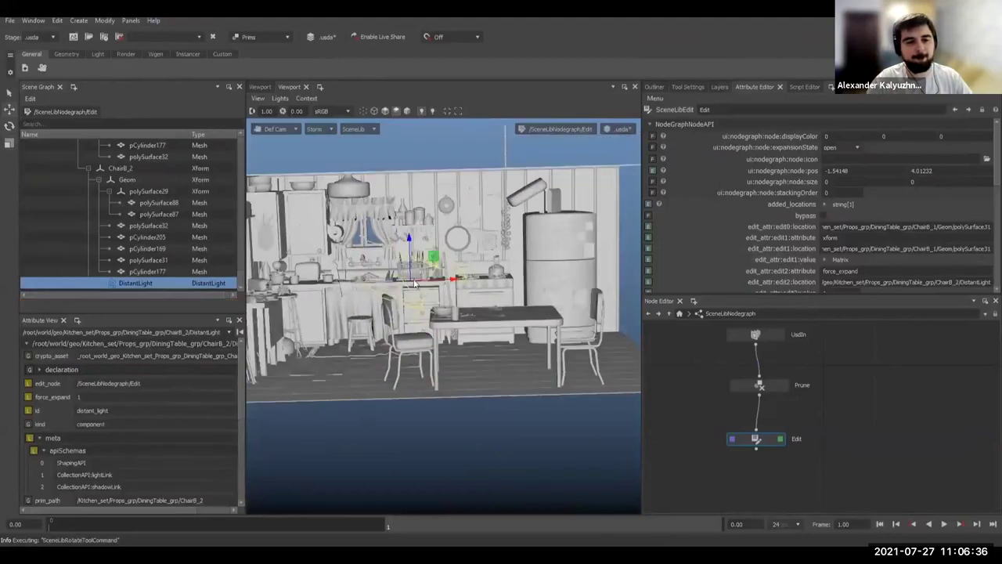
{"action": "left_click_drag", "start_coordinate": [415, 283], "coordinate": [498, 274]}
{"action": "key", "text": "e"}
Open an Inspector panel for the DistantLight, then set its intensity to 0.739 and its color to red
{"action": "left_click", "coordinate": [76, 319]}
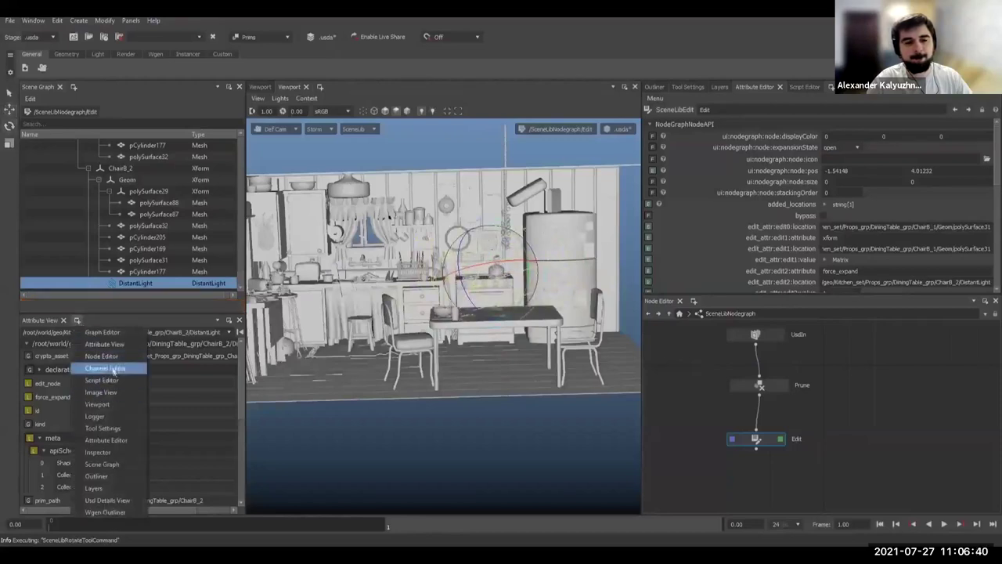
{"action": "left_click", "coordinate": [99, 451]}
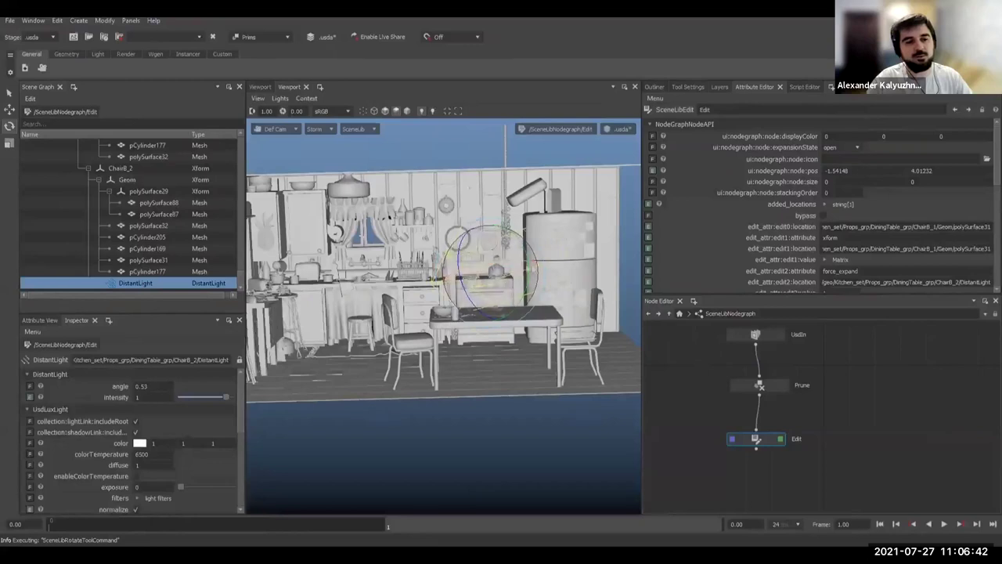
{"action": "left_click_drag", "start_coordinate": [224, 396], "coordinate": [218, 397]}
{"action": "middle_click_drag", "start_coordinate": [498, 339], "coordinate": [460, 367], "text": "alt"}
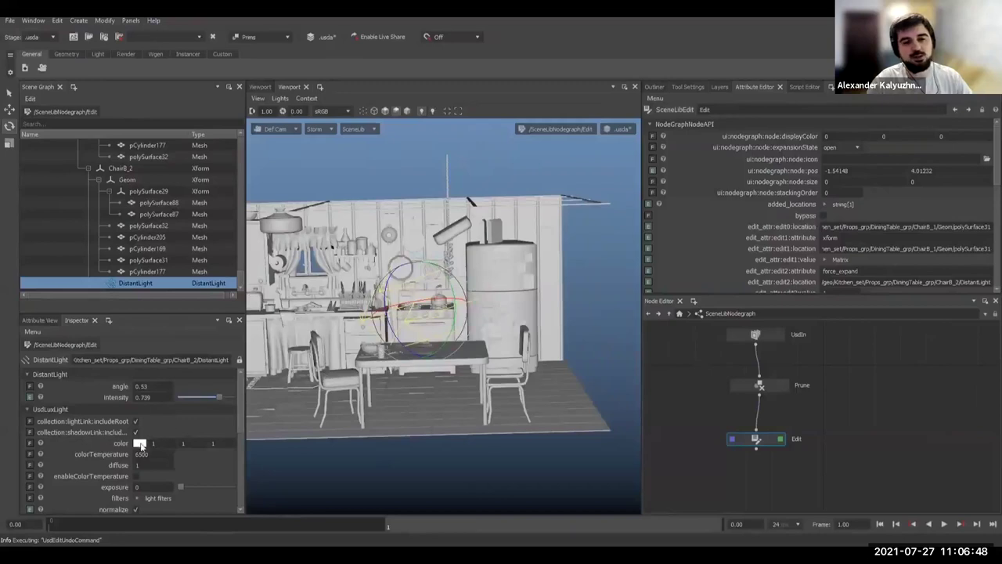
{"action": "left_click", "coordinate": [140, 444]}
{"action": "left_click", "coordinate": [19, 486]}
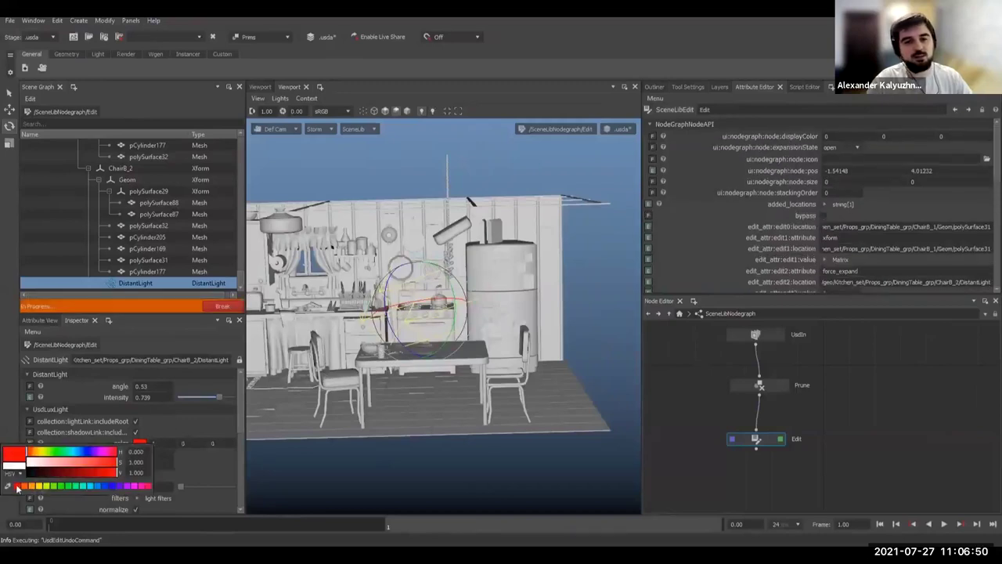
Reposition the red DistantLight, moving it toward the refrigerator and then back across the kitchen
{"action": "middle_click_drag", "start_coordinate": [465, 385], "coordinate": [480, 368], "text": "alt"}
{"action": "key", "text": "w"}
{"action": "left_click_drag", "start_coordinate": [460, 257], "coordinate": [531, 226]}
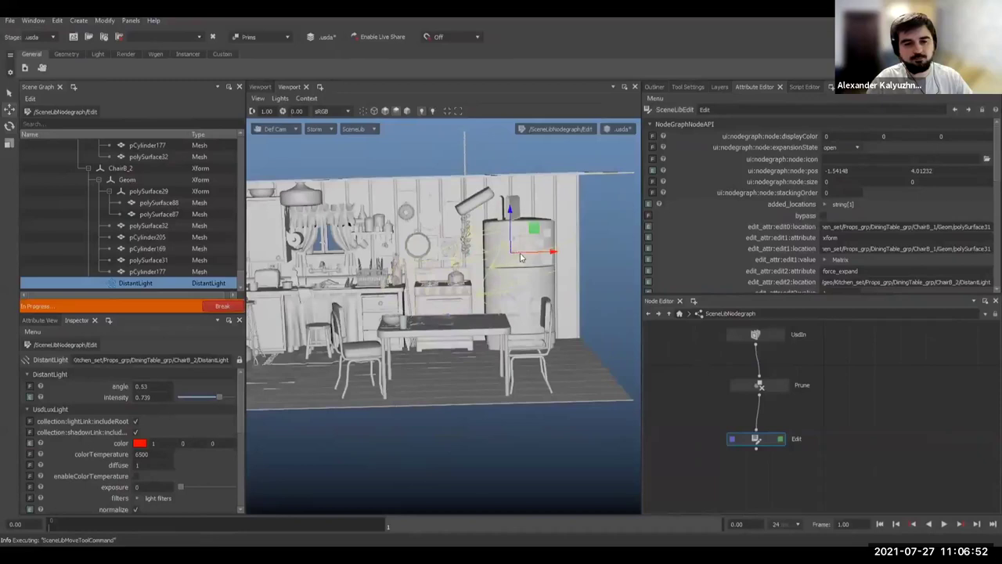
{"action": "key", "text": "e"}
{"action": "left_click", "coordinate": [600, 283]}
{"action": "mouse_move", "coordinate": [600, 282]}
{"action": "left_mouse_down", "text": "alt"}
{"action": "mouse_move", "coordinate": [554, 268]}
{"action": "mouse_move", "coordinate": [596, 276]}
{"action": "left_mouse_up", "text": "alt"}
{"action": "left_click", "coordinate": [168, 283]}
{"action": "left_click_drag", "start_coordinate": [512, 270], "coordinate": [375, 283]}
{"action": "key", "text": "e"}
{"action": "key", "text": "w"}
{"action": "middle_click_drag", "start_coordinate": [382, 317], "coordinate": [467, 298], "text": "alt"}
{"action": "left_click_drag", "start_coordinate": [466, 297], "coordinate": [485, 296]}
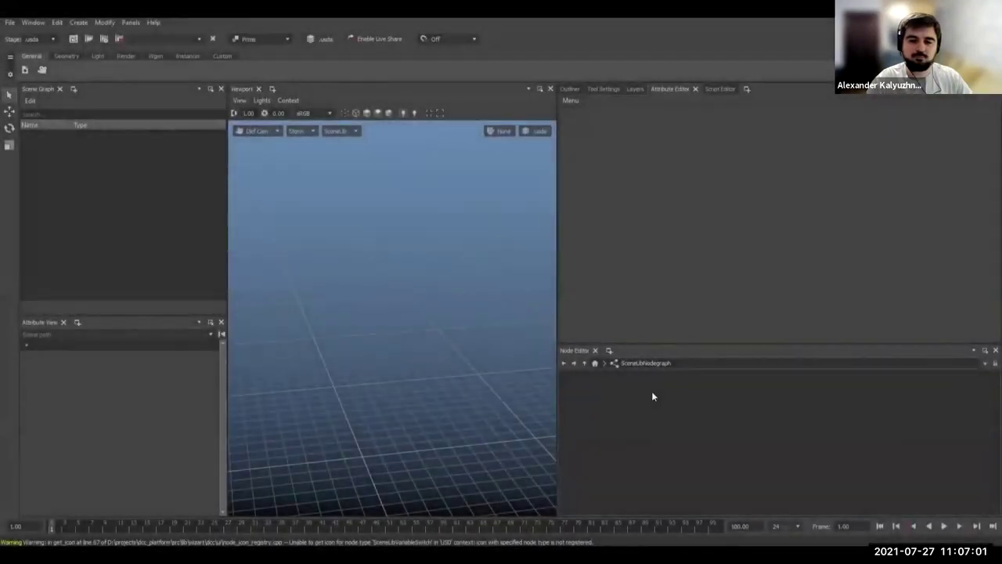
Add a CreateLocation node to the empty SceneLibNodegraph and set its path to /root/world/geo/generated
{"action": "right_click", "coordinate": [652, 397]}
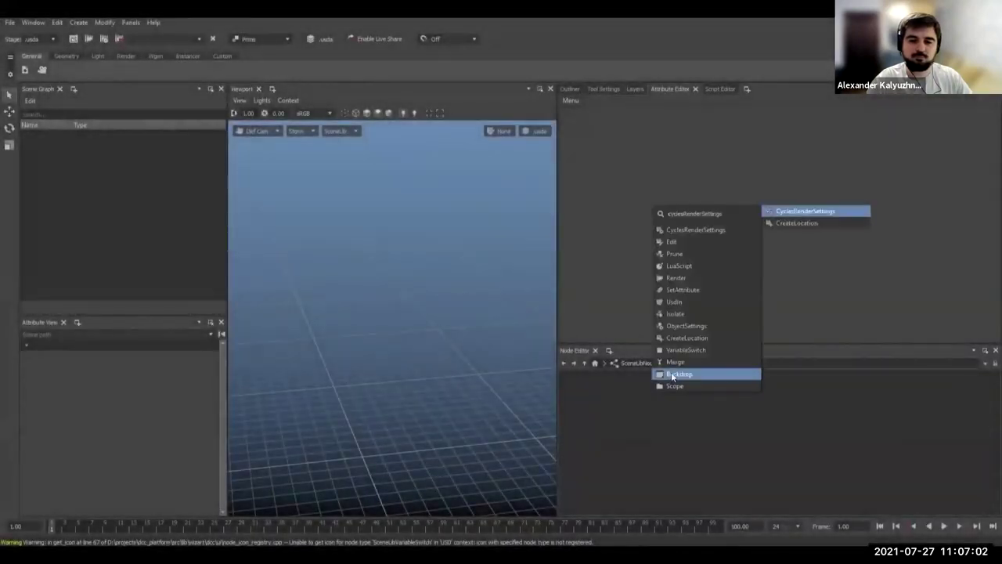
{"action": "left_click", "coordinate": [819, 217]}
{"action": "left_click", "coordinate": [699, 423]}
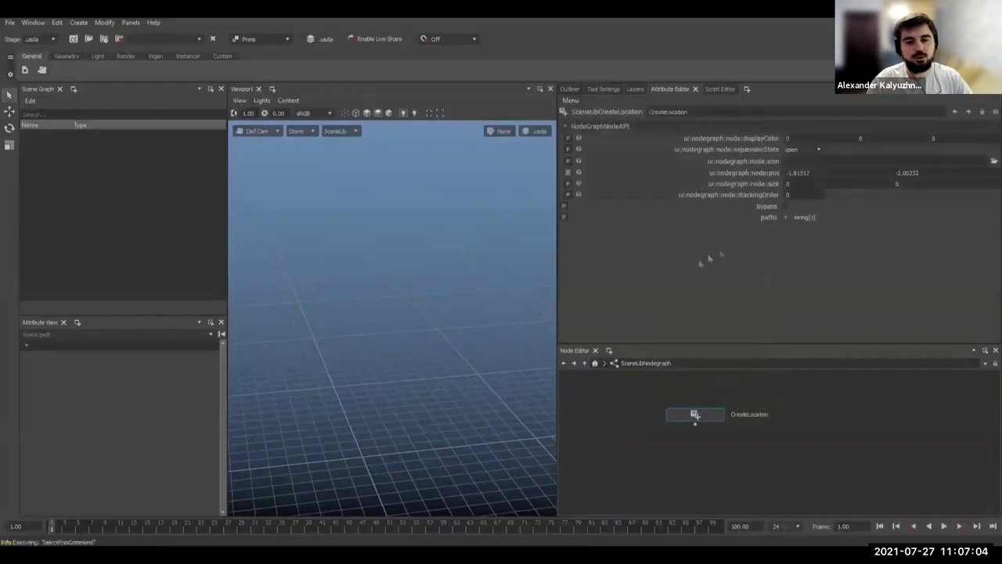
{"action": "left_click", "coordinate": [783, 219]}
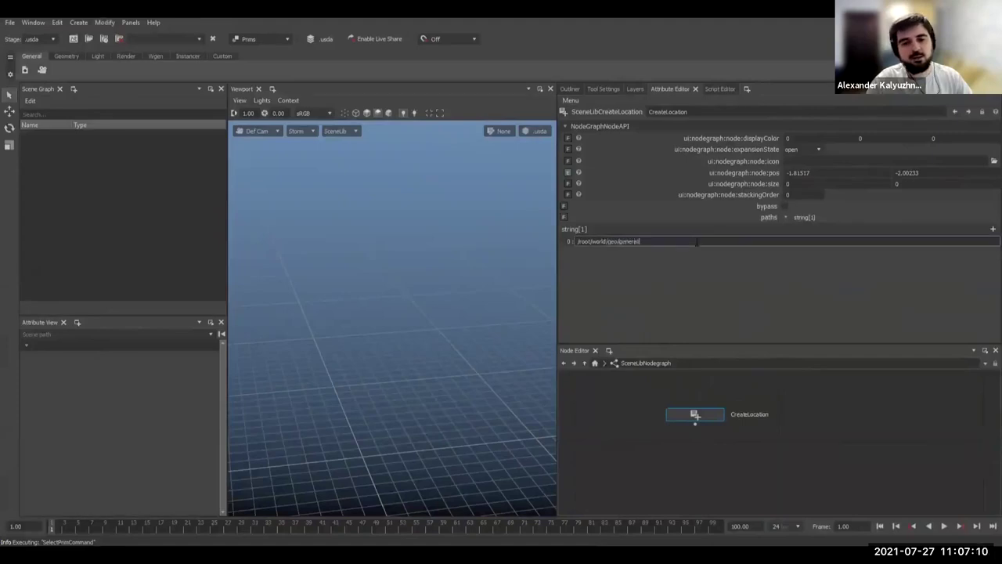
{"action": "type", "text": "ed"}
{"action": "key", "text": "Return"}
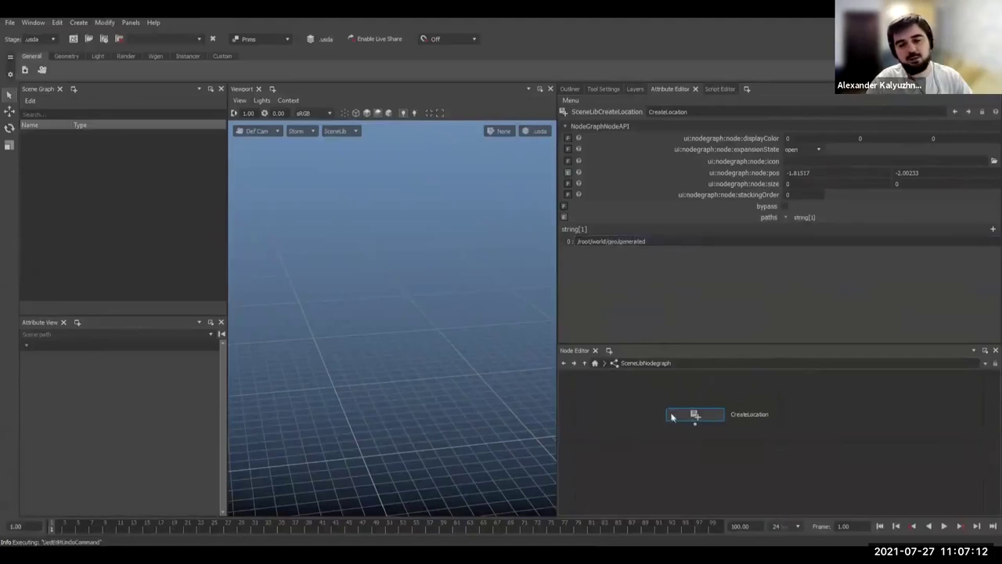
Display the CreateLocation node's output, expand the root hierarchy in the scene graph and widen the Name column
{"action": "left_click", "coordinate": [673, 415]}
{"action": "left_click", "coordinate": [47, 148]}
{"action": "double_click", "coordinate": [47, 150]}
{"action": "left_click", "coordinate": [39, 158]}
{"action": "left_click_drag", "start_coordinate": [70, 136], "coordinate": [123, 136]}
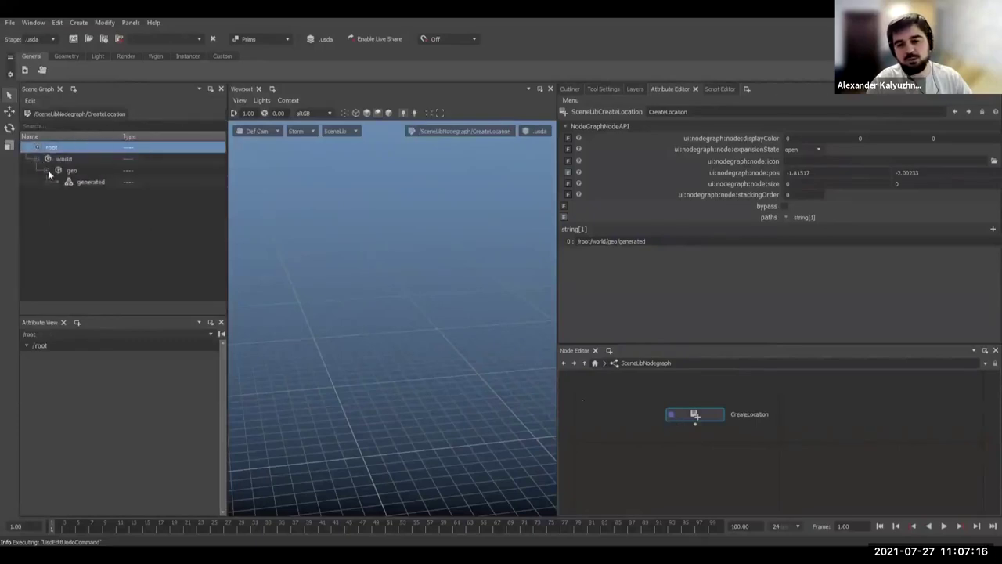
{"action": "left_click", "coordinate": [723, 446]}
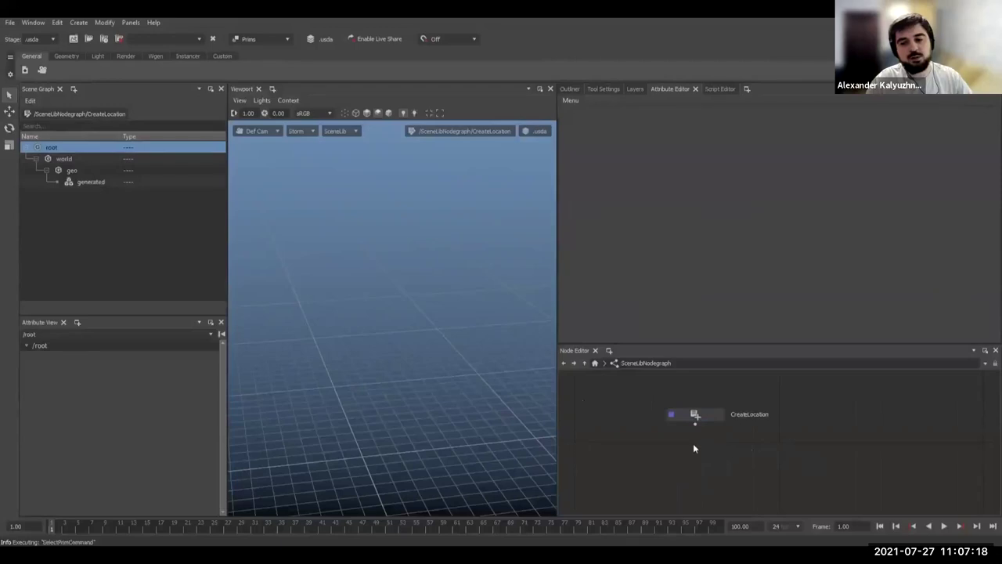
Add a LuaScript node below the CreateLocation node and connect CreateLocation's output to its input
{"action": "key", "text": "Tab"}
{"action": "type", "text": "load"}
{"action": "key", "text": "Return"}
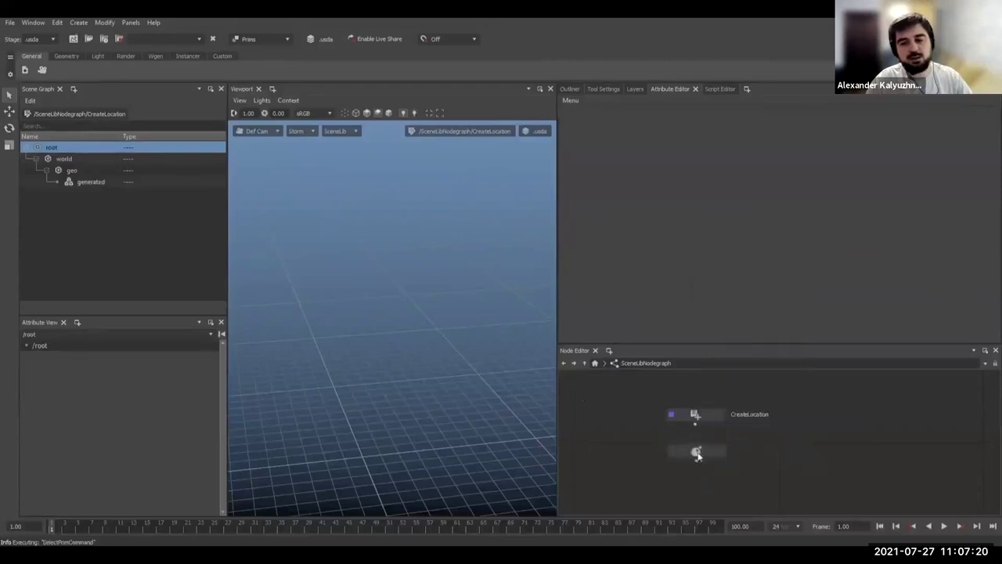
{"action": "left_click", "coordinate": [689, 451]}
{"action": "left_click_drag", "start_coordinate": [694, 424], "coordinate": [697, 452]}
Enlarge the attribute area and paste Lua code into the LuaScript's source with object_count 5, asset D:/assets/crowd_asset.usd and offset 10
{"action": "left_click", "coordinate": [783, 227]}
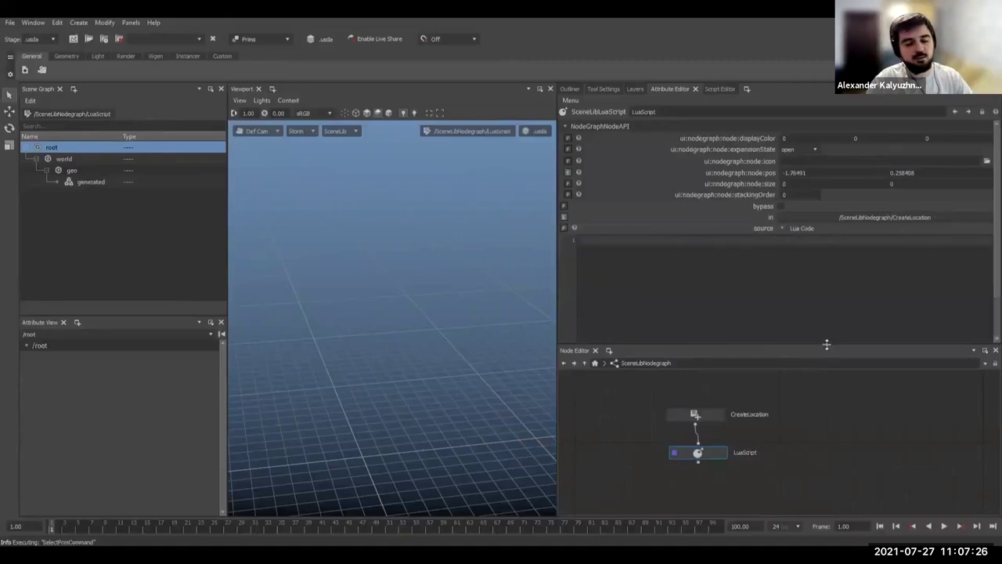
{"action": "left_click_drag", "start_coordinate": [827, 350], "coordinate": [827, 394]}
{"action": "key", "text": "ctrl+v"}
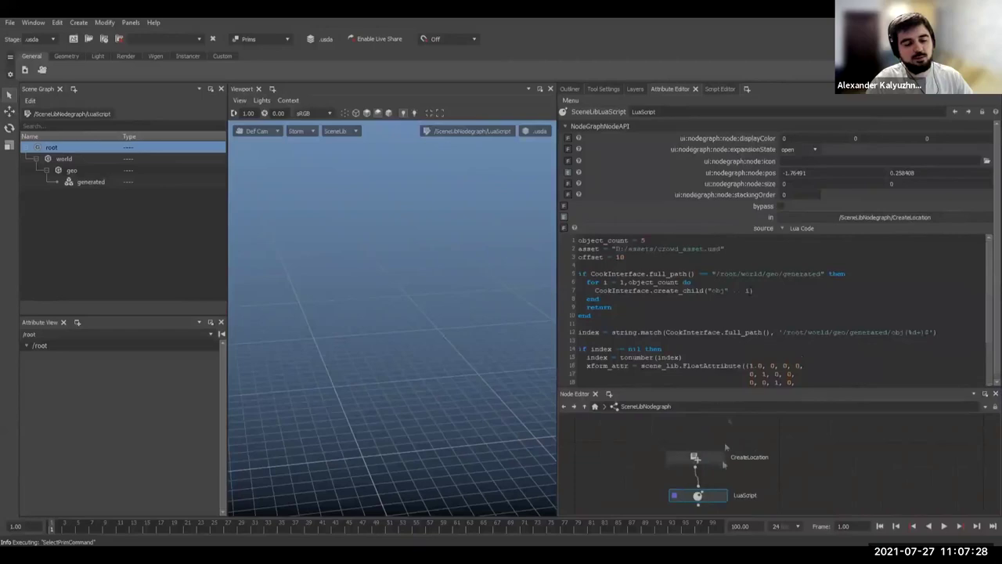
Add a second LuaScript node below the first and connect the first script's output to it
{"action": "scroll", "coordinate": [781, 490], "scroll_direction": "down", "scroll_amount": 2}
{"action": "left_click", "coordinate": [793, 482]}
{"action": "middle_click_drag", "start_coordinate": [793, 482], "coordinate": [789, 423]}
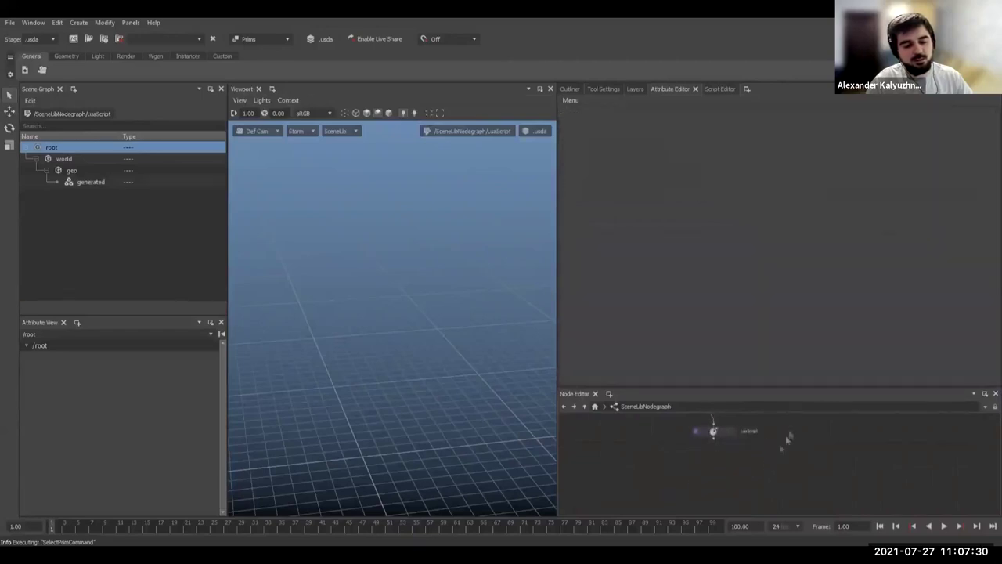
{"action": "key", "text": "Tab"}
{"action": "type", "text": "lua"}
{"action": "key", "text": "Return"}
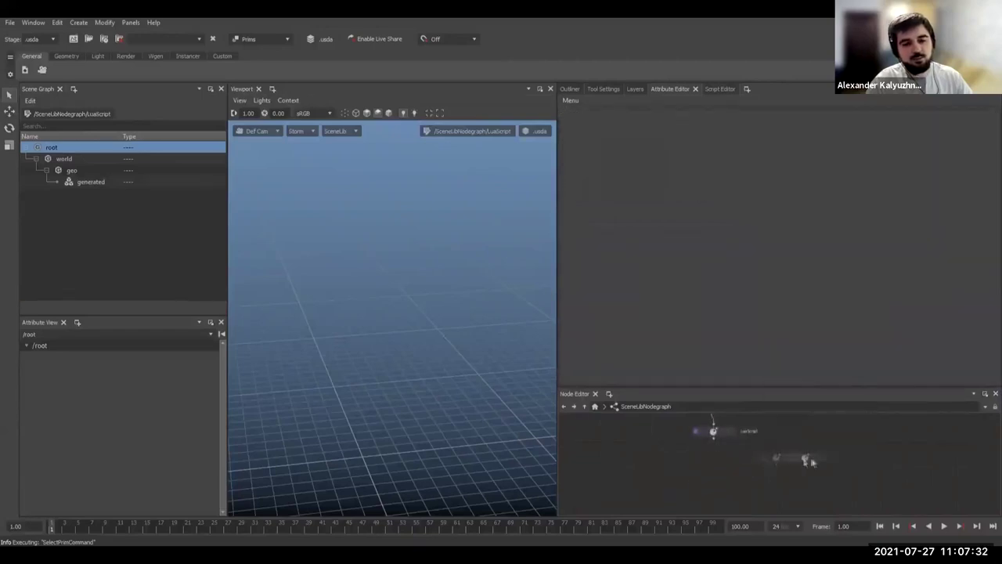
{"action": "left_click_drag", "start_coordinate": [810, 463], "coordinate": [711, 461]}
Fill LuaScript1's source with code that runs UsdResolve on the generated obj locations and sets their type to xform
{"action": "left_click", "coordinate": [714, 471]}
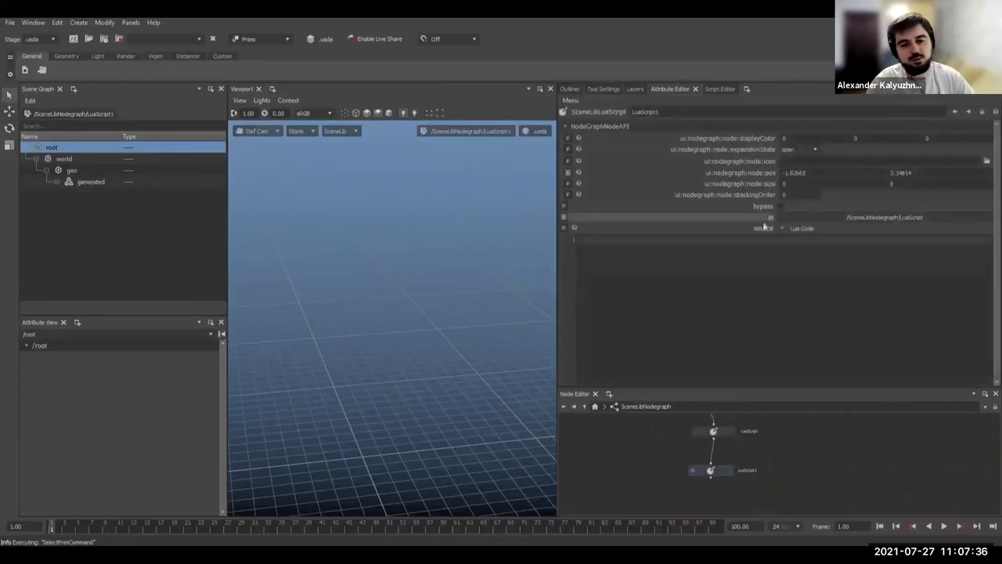
{"action": "type", "text": "if string.match(CookInterface.full_path(), '/root/world/geo/generated/(%d)(%d+)$') ~= nil then     CookInterface.exec_func(\"AddResolve\", scene_lib.GroupAttribute())     CookInterface.set_attr(\"type\", scene_lib.StringAttribute(\"xform\")) end"}
{"action": "left_click_drag", "start_coordinate": [711, 469], "coordinate": [712, 472]}
Expand the generated location, fully expand obj1 through obj5 in the scene graph, and view the loaded characters
{"action": "left_click", "coordinate": [62, 186]}
{"action": "left_click", "coordinate": [83, 195]}
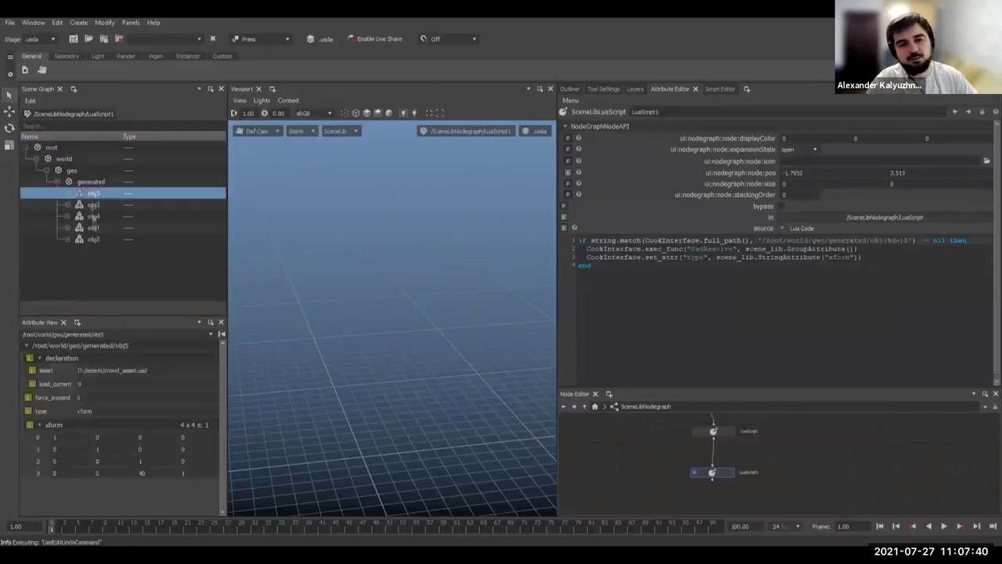
{"action": "left_click", "coordinate": [95, 240], "text": "shift"}
{"action": "right_click", "coordinate": [105, 205]}
{"action": "left_click", "coordinate": [114, 209]}
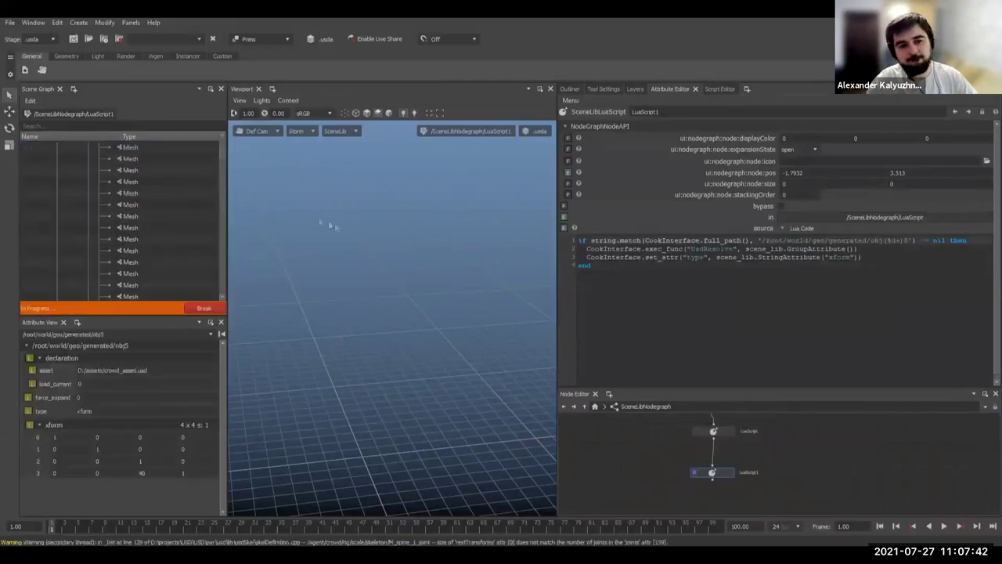
{"action": "left_click", "coordinate": [504, 296]}
{"action": "scroll", "coordinate": [403, 259], "scroll_direction": "down", "scroll_amount": 3}
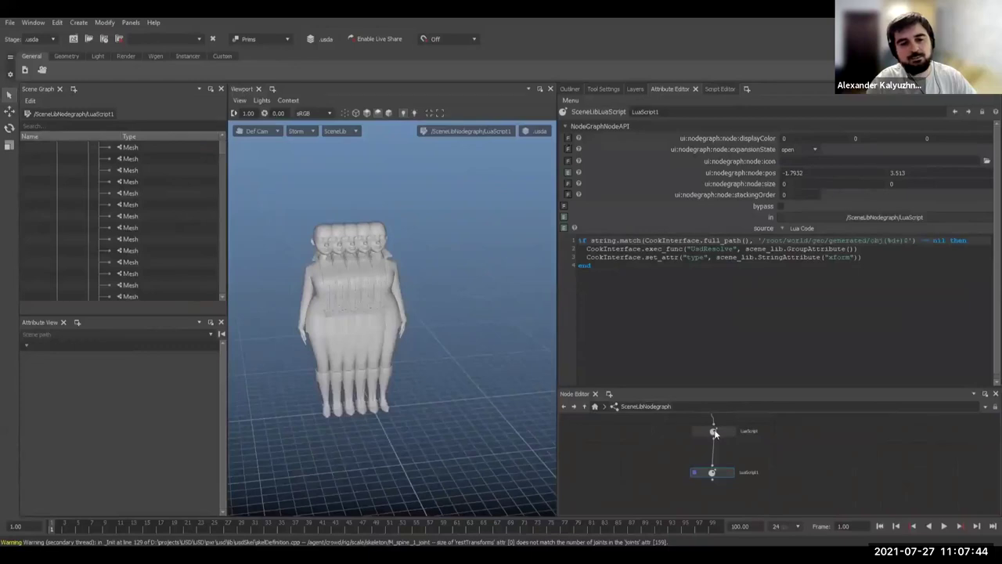
Set offset to 60 in the first LuaScript's code, widen the scene graph panel and frame the characters
{"action": "left_click", "coordinate": [714, 432]}
{"action": "left_click", "coordinate": [621, 256]}
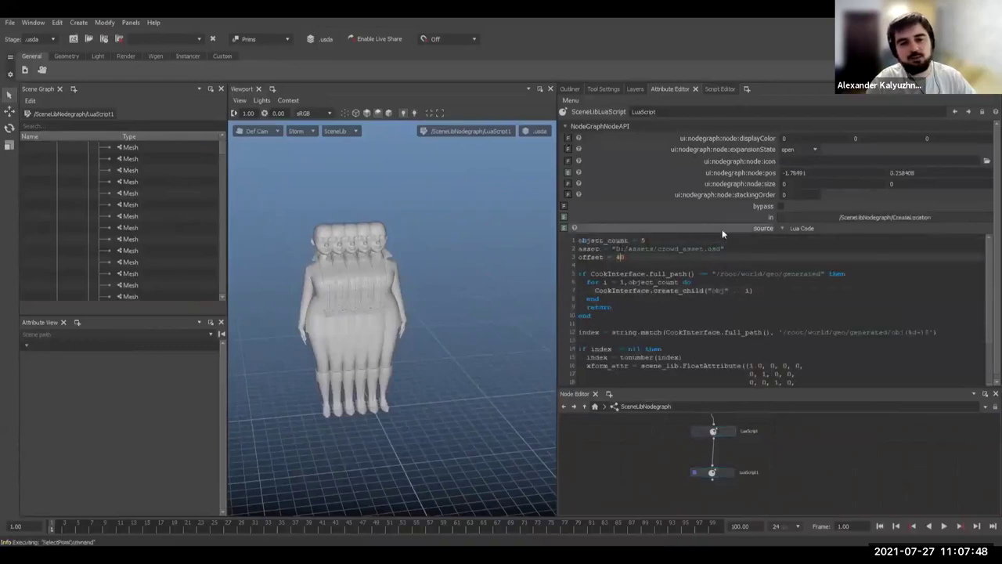
{"action": "left_click", "coordinate": [851, 232]}
{"action": "key", "text": "BackSpace"}
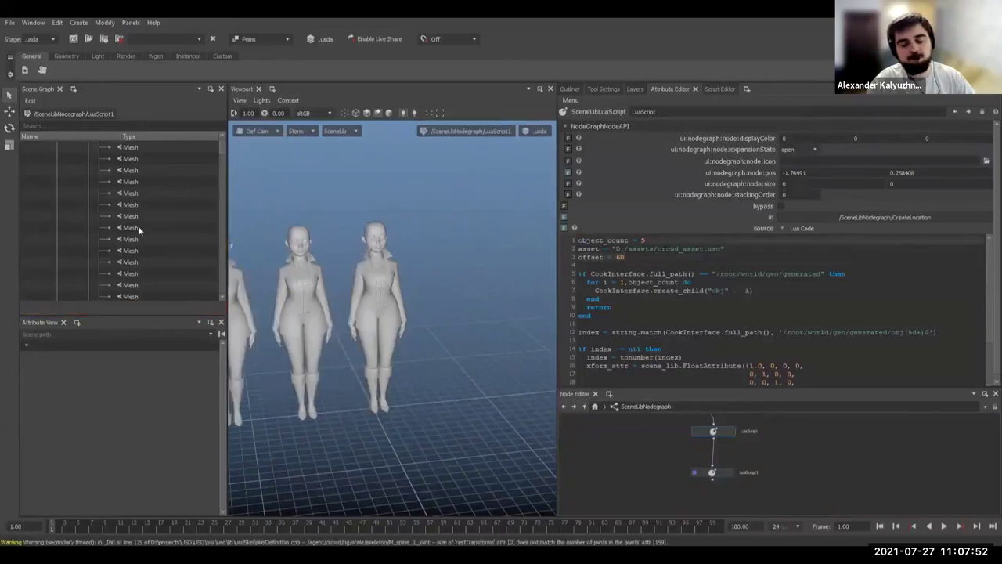
{"action": "left_click", "coordinate": [131, 226]}
{"action": "left_click_drag", "start_coordinate": [227, 343], "coordinate": [239, 343]}
{"action": "middle_click_drag", "start_coordinate": [398, 252], "coordinate": [500, 270], "text": "alt"}
{"action": "mouse_move", "coordinate": [501, 270]}
{"action": "right_mouse_down", "text": "alt"}
{"action": "mouse_move", "coordinate": [410, 295]}
{"action": "mouse_move", "coordinate": [508, 281]}
{"action": "right_mouse_up", "text": "alt"}
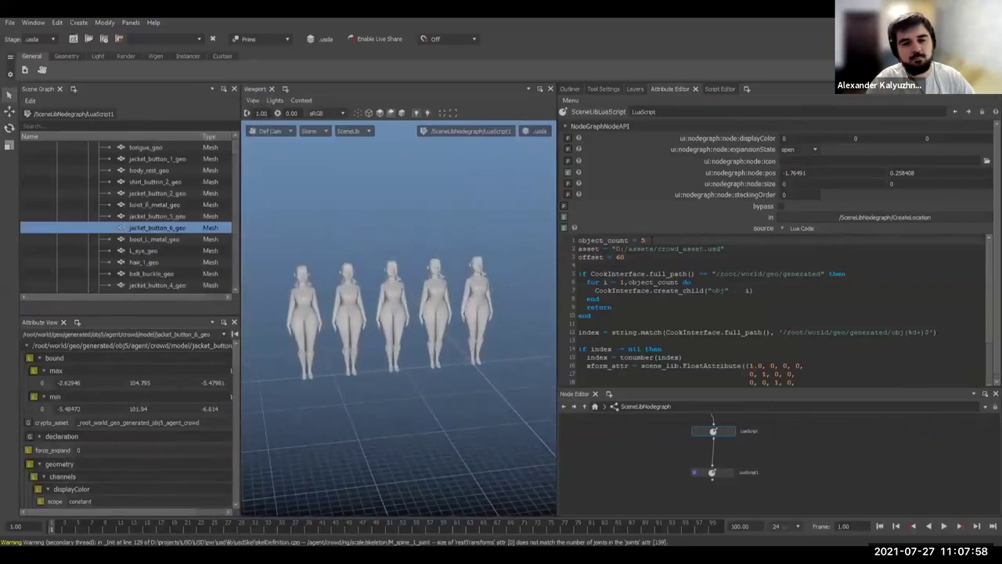
Set object_count to 20 in the LuaScript code, load the generated location's new objects and inspect the row of characters
{"action": "type", "text": "20"}
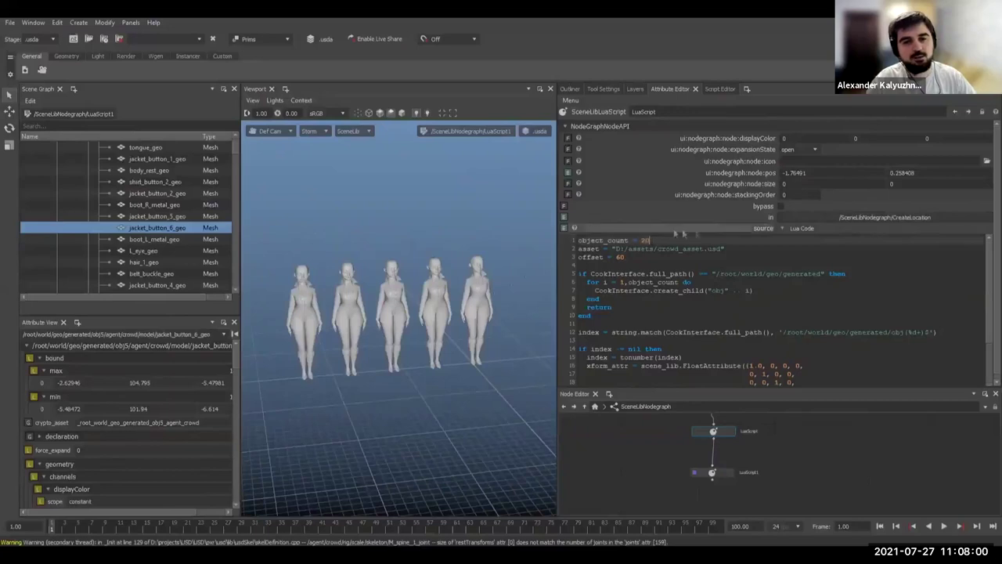
{"action": "scroll", "coordinate": [141, 185], "scroll_direction": "up", "scroll_amount": 3}
{"action": "left_click", "coordinate": [130, 184]}
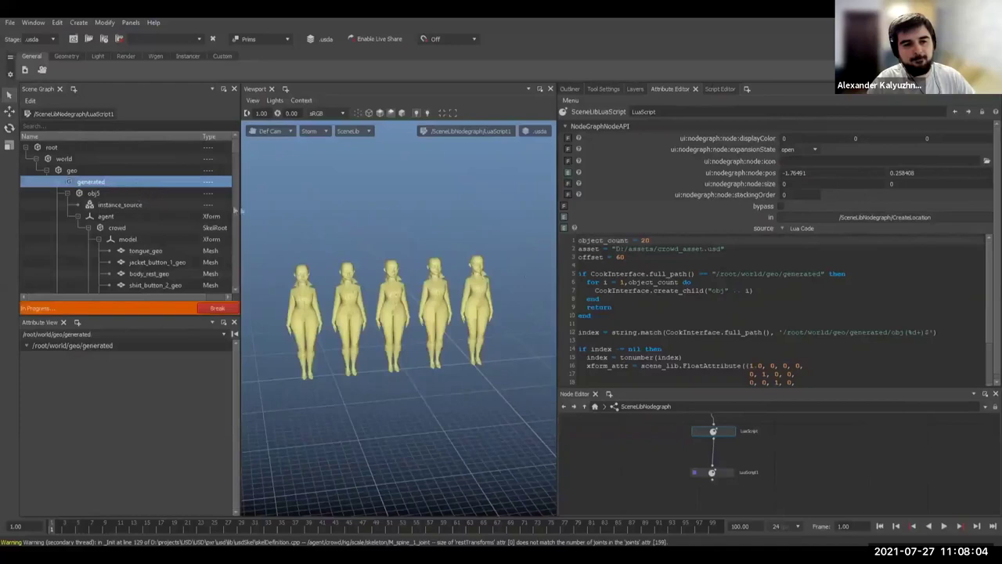
{"action": "left_click", "coordinate": [343, 247]}
{"action": "scroll", "coordinate": [342, 249], "scroll_direction": "down", "scroll_amount": 6}
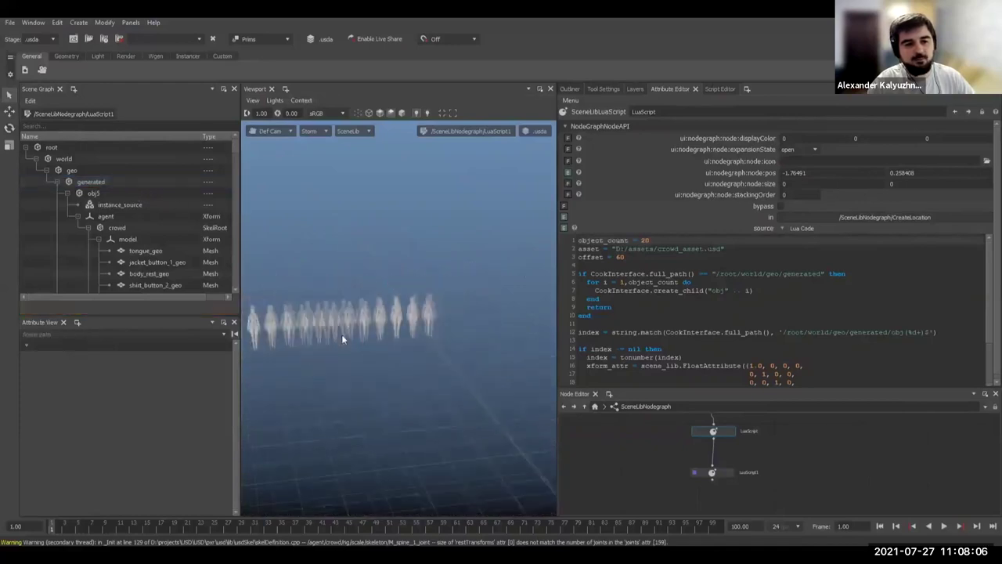
{"action": "left_click_drag", "start_coordinate": [340, 339], "coordinate": [462, 350], "text": "alt"}
{"action": "scroll", "coordinate": [705, 329], "scroll_direction": "down", "scroll_amount": 3}
{"action": "scroll", "coordinate": [705, 329], "scroll_direction": "up", "scroll_amount": 3}
Set offset to 100 in the LuaScript code and inspect the more widely spaced characters
{"action": "left_click", "coordinate": [616, 257]}
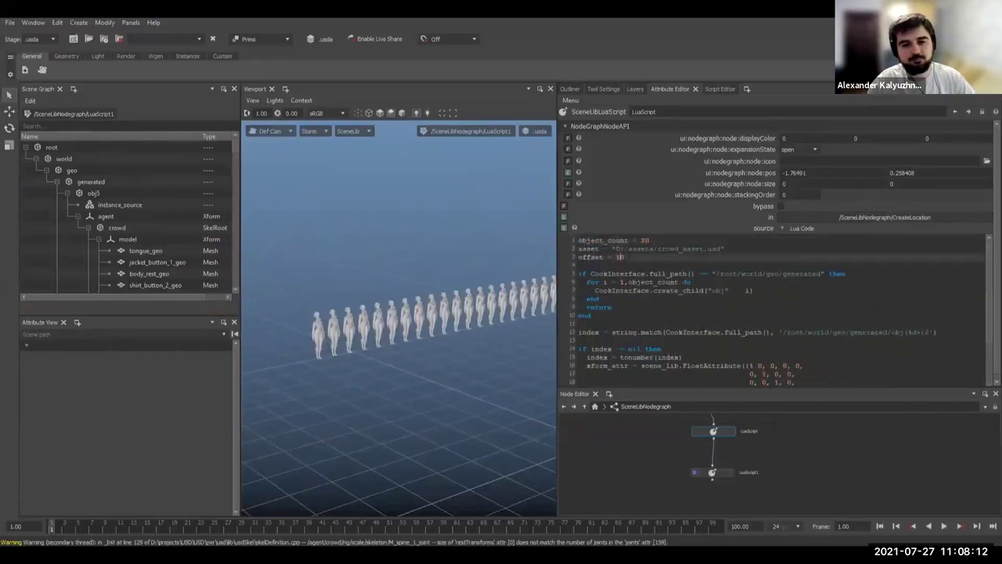
{"action": "type", "text": "0"}
{"action": "key", "text": "BackSpace"}
{"action": "left_click", "coordinate": [644, 230]}
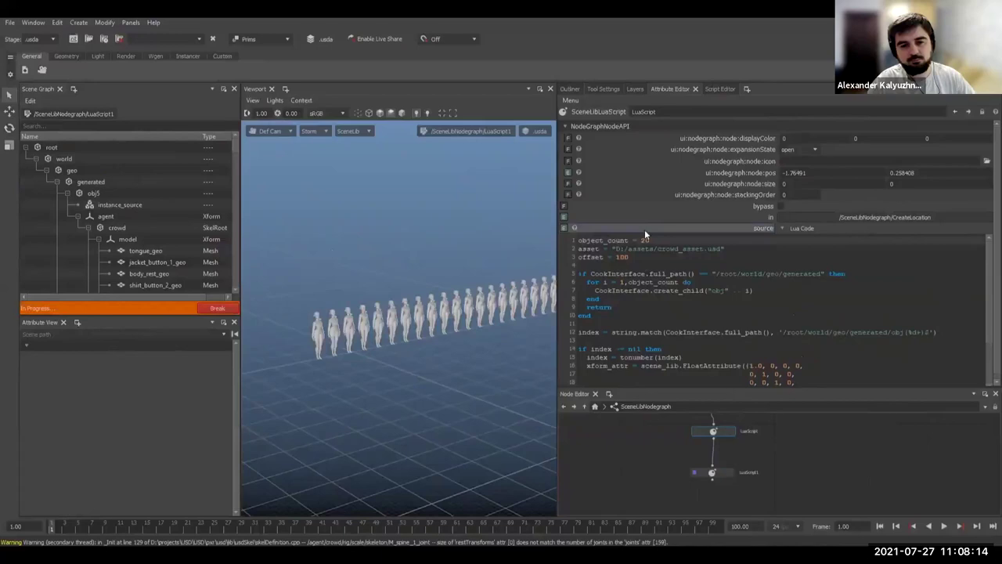
{"action": "scroll", "coordinate": [425, 270], "scroll_direction": "down", "scroll_amount": 5}
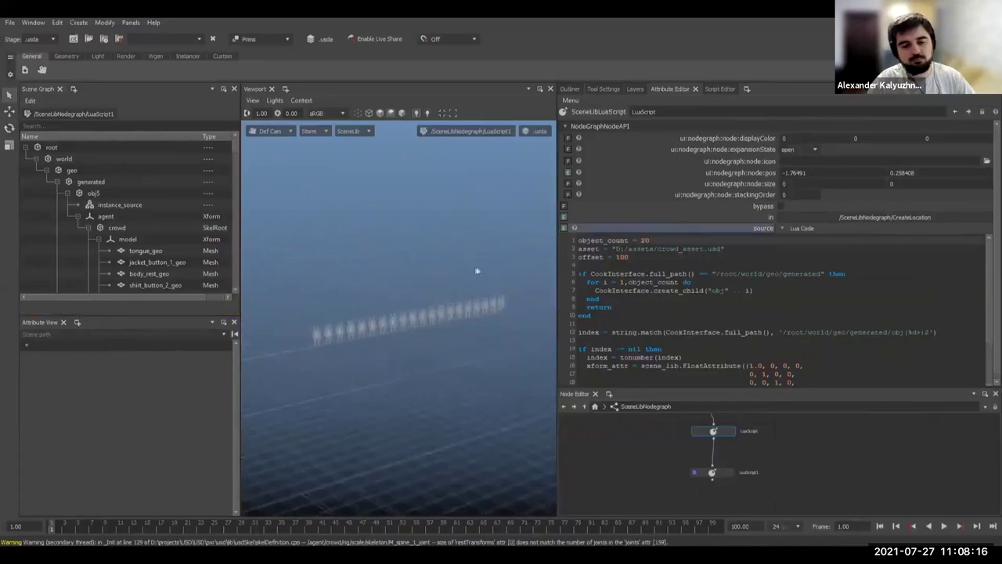
{"action": "scroll", "coordinate": [427, 318], "scroll_direction": "up", "scroll_amount": 8}
{"action": "left_click_drag", "start_coordinate": [428, 318], "coordinate": [542, 348], "text": "alt"}
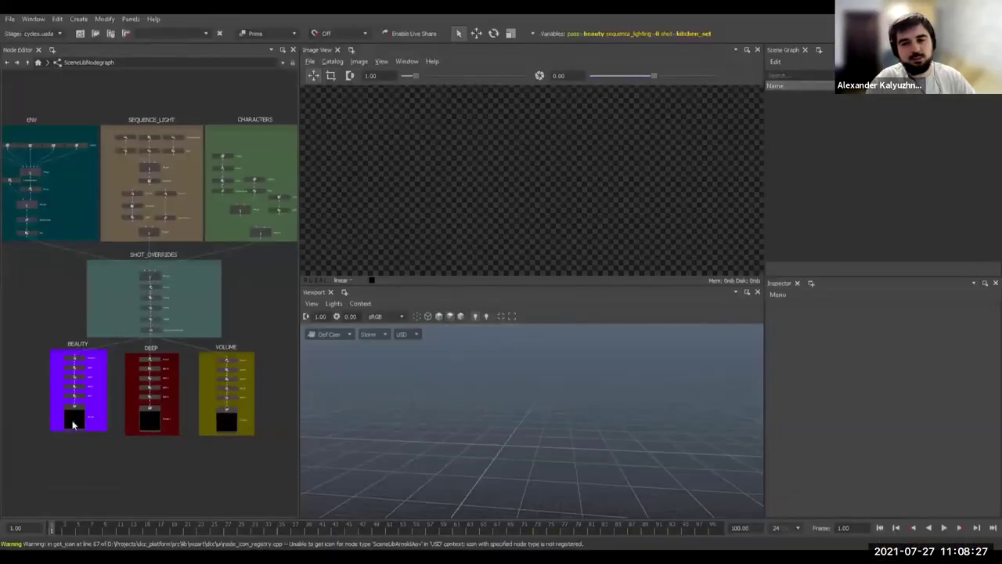
In the cycles.usda graph, display the BEAUTY Render node's output, switch the viewport to SceneLib and expand the whole root hierarchy
{"action": "double_click", "coordinate": [73, 425]}
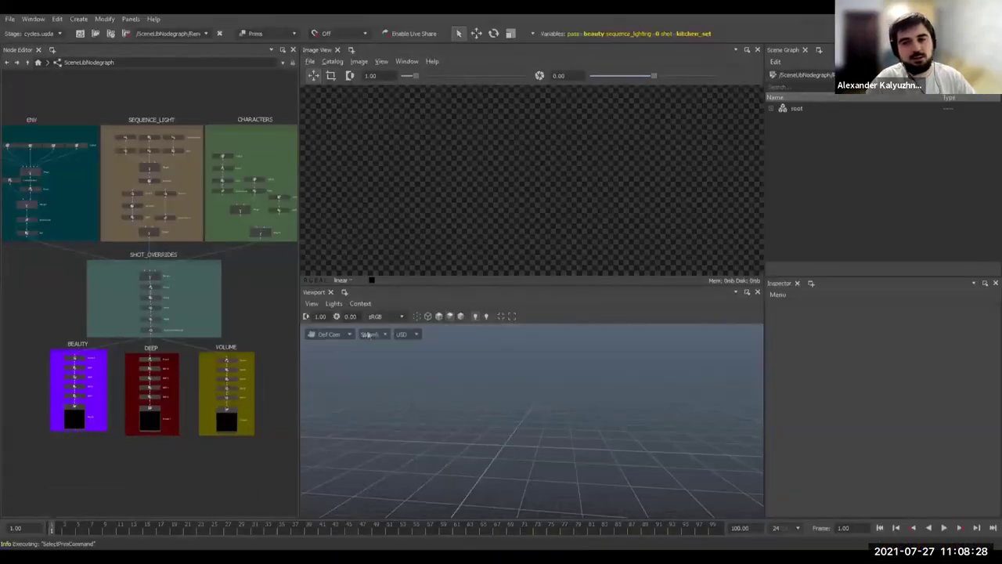
{"action": "left_click", "coordinate": [410, 344]}
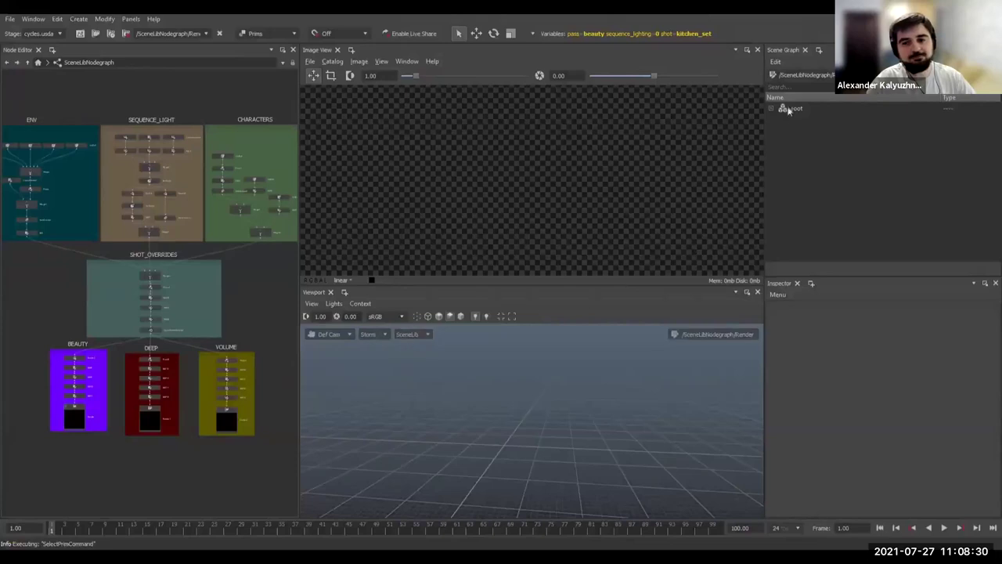
{"action": "left_click", "coordinate": [789, 110]}
{"action": "right_click", "coordinate": [789, 109]}
{"action": "left_click", "coordinate": [799, 113]}
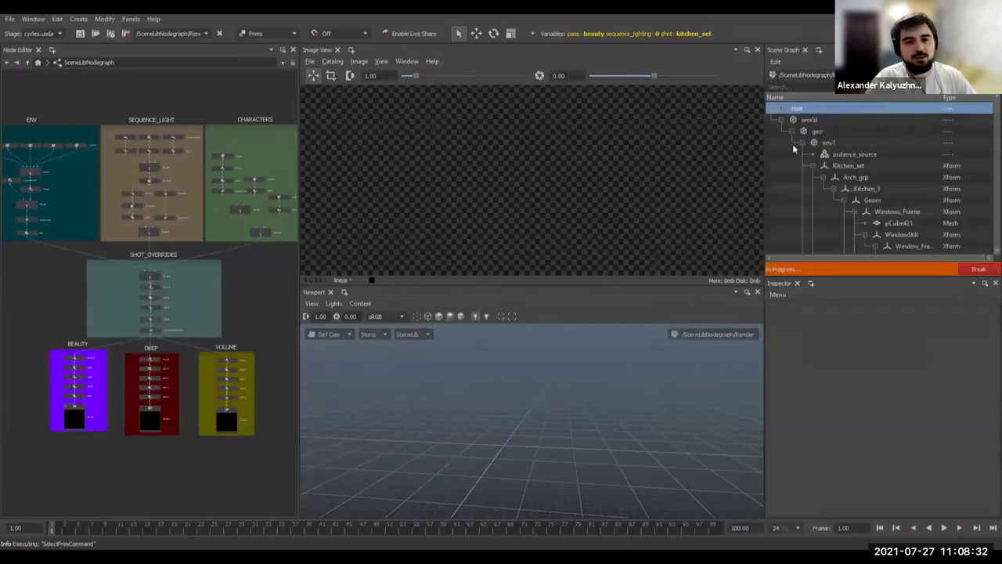
Start rendering the kitchen's beauty pass and fit the rendered image in the Image View
{"action": "left_click", "coordinate": [109, 35]}
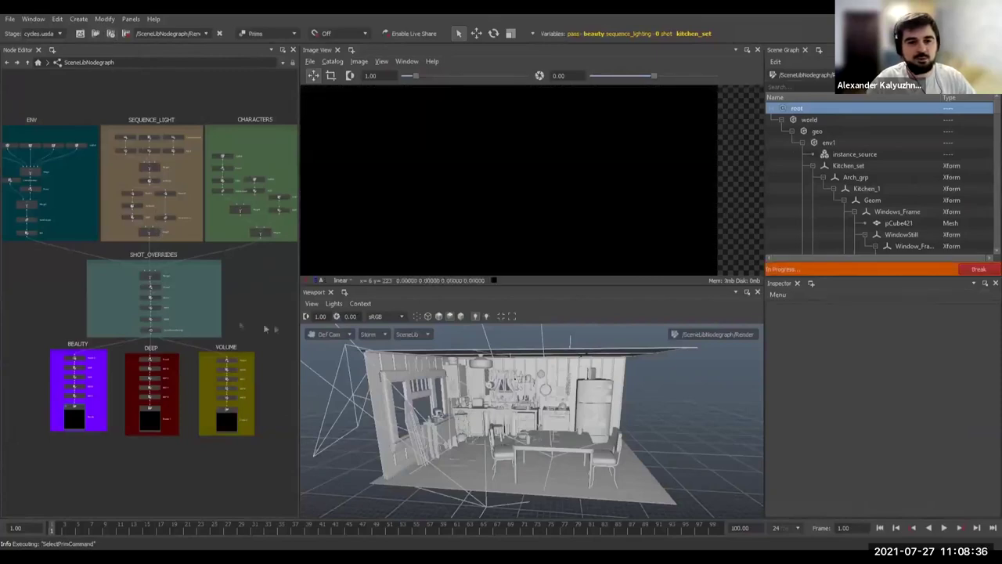
{"action": "middle_click_drag", "start_coordinate": [528, 208], "coordinate": [557, 195]}
{"action": "scroll", "coordinate": [556, 196], "scroll_direction": "down", "scroll_amount": 3}
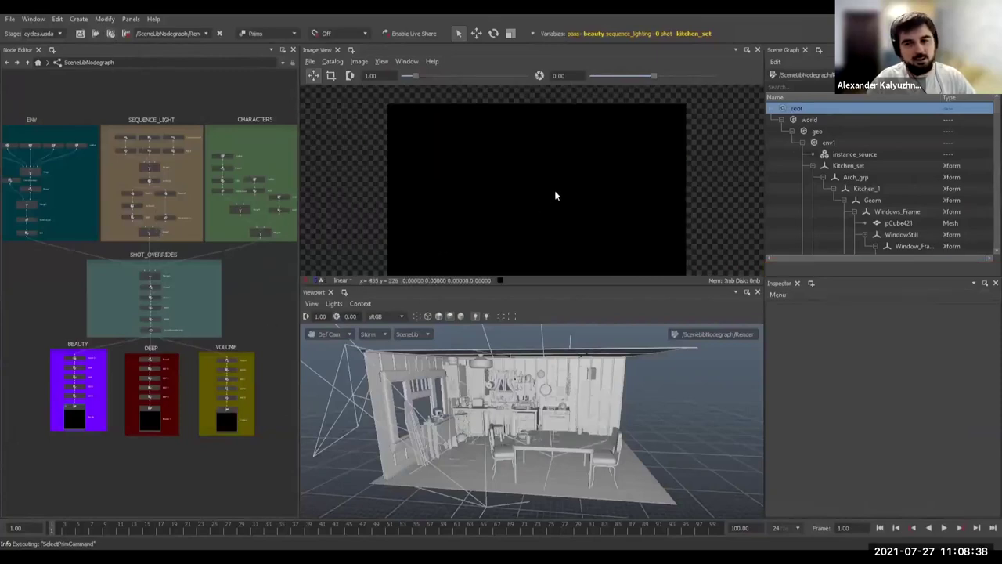
{"action": "middle_click_drag", "start_coordinate": [532, 238], "coordinate": [524, 210]}
{"action": "scroll", "coordinate": [523, 205], "scroll_direction": "down", "scroll_amount": 1}
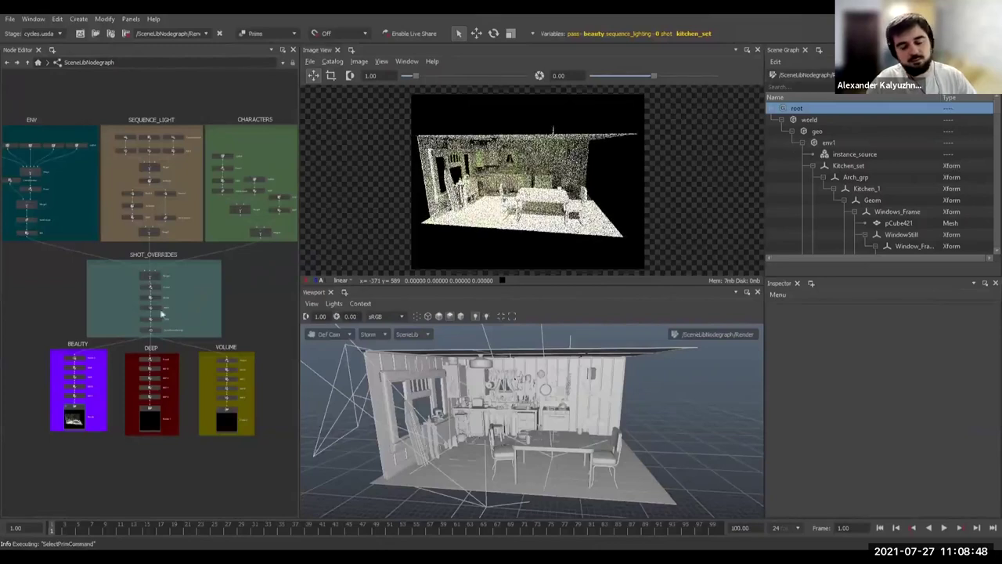
Display the Edit21 node's output in SHOT_OVERRIDES and open env1's DistantLight for editing
{"action": "left_click", "coordinate": [159, 309]}
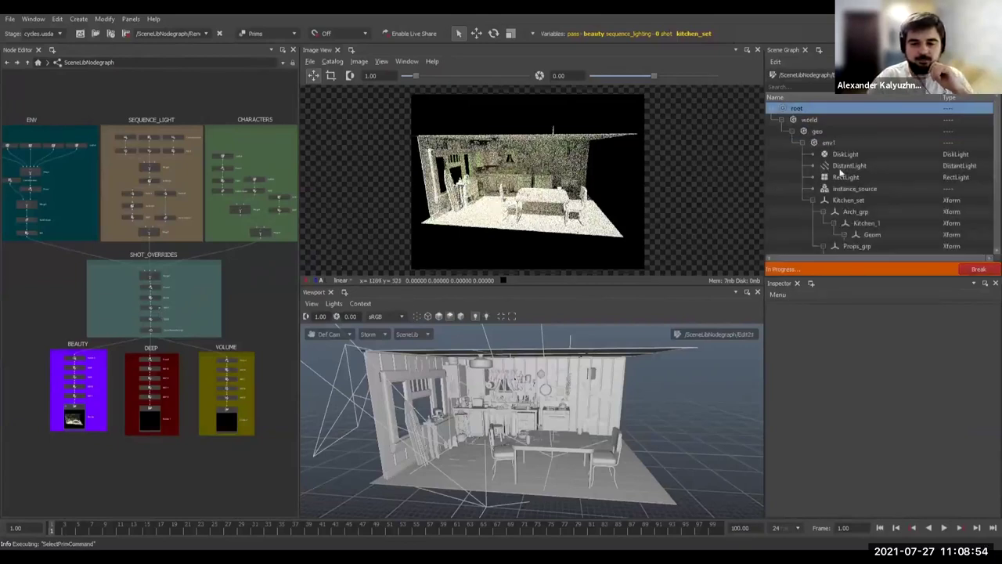
{"action": "right_click", "coordinate": [851, 168]}
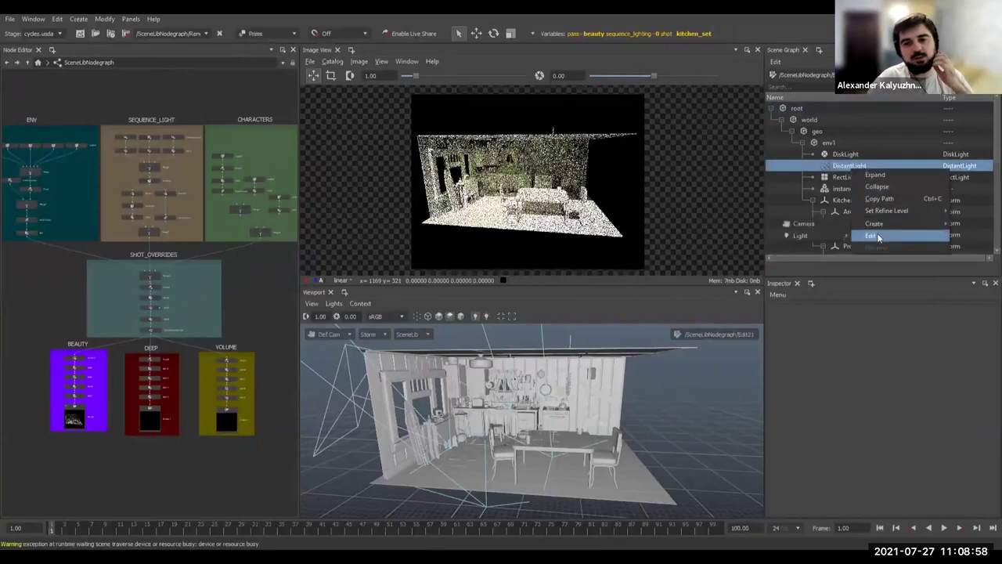
{"action": "left_click", "coordinate": [878, 240]}
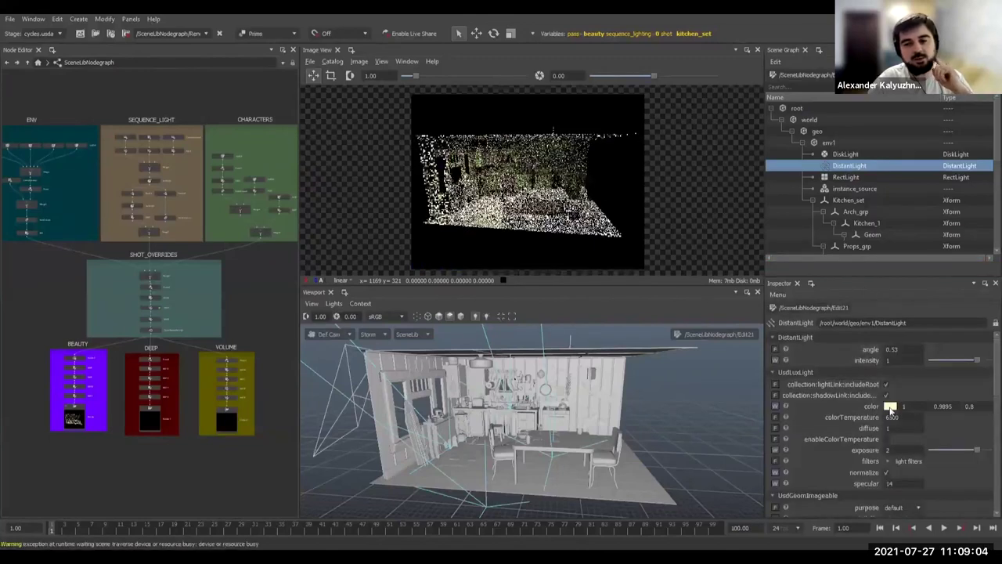
Set the DistantLight's color to light blue (0.269, 0.7869, 1) and rotate the light in the kitchen
{"action": "left_click", "coordinate": [889, 408]}
{"action": "left_click", "coordinate": [812, 416]}
{"action": "left_click_drag", "start_coordinate": [818, 426], "coordinate": [829, 428]}
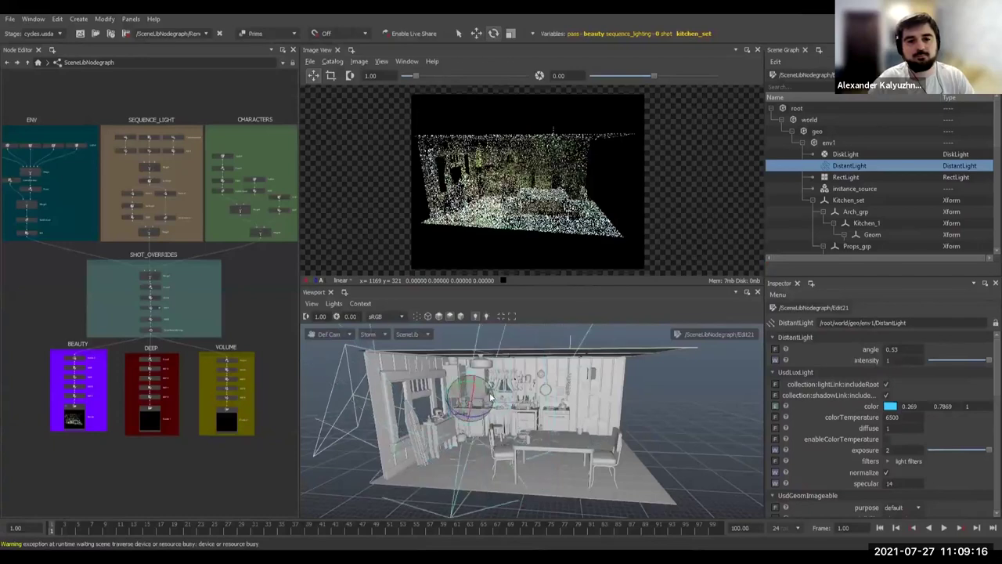
{"action": "left_click_drag", "start_coordinate": [492, 398], "coordinate": [498, 409]}
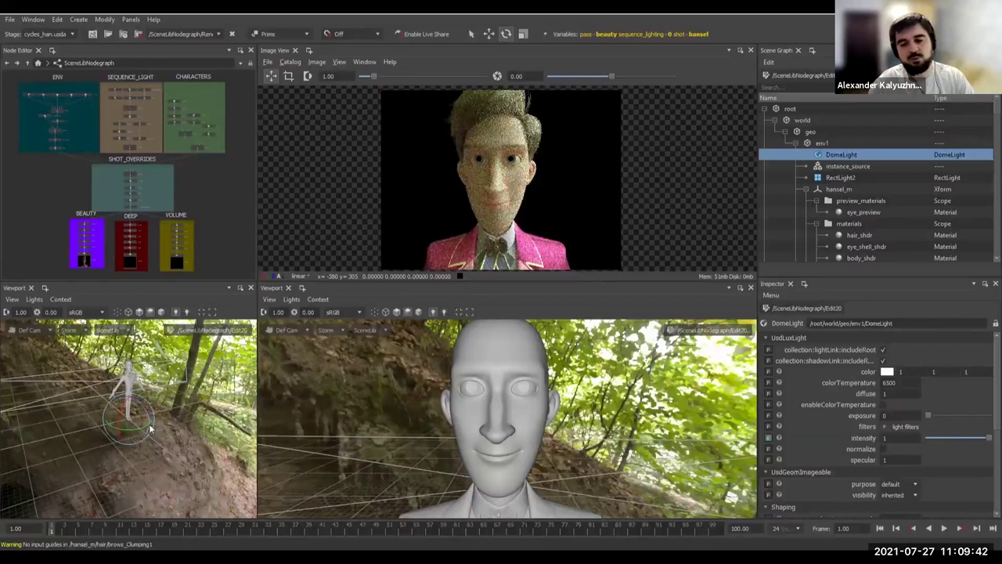
Rotate the DomeLight around the hansel character and show more of the character in the larger viewport
{"action": "left_click_drag", "start_coordinate": [150, 424], "coordinate": [100, 383]}
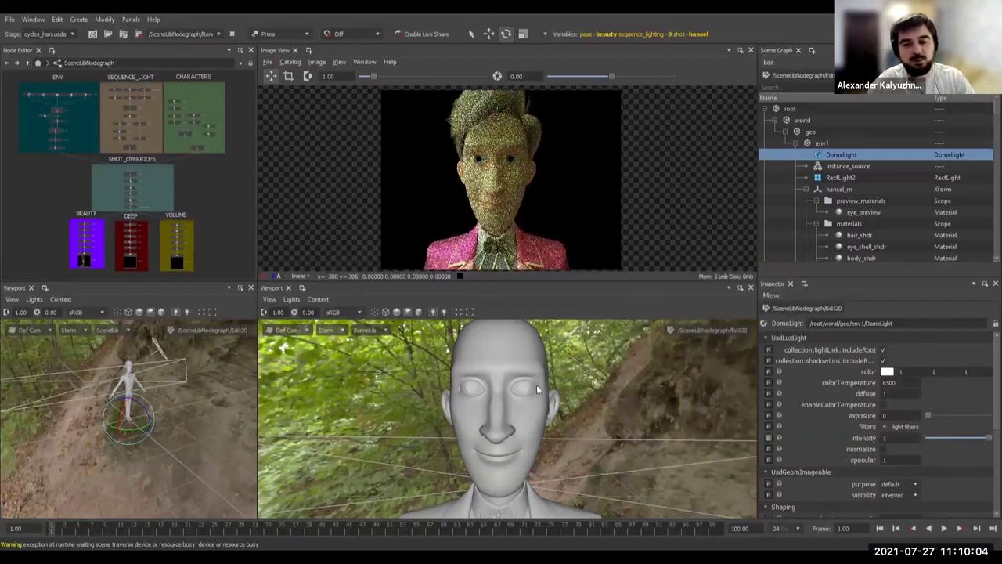
{"action": "scroll", "coordinate": [536, 389], "scroll_direction": "down", "scroll_amount": 2}
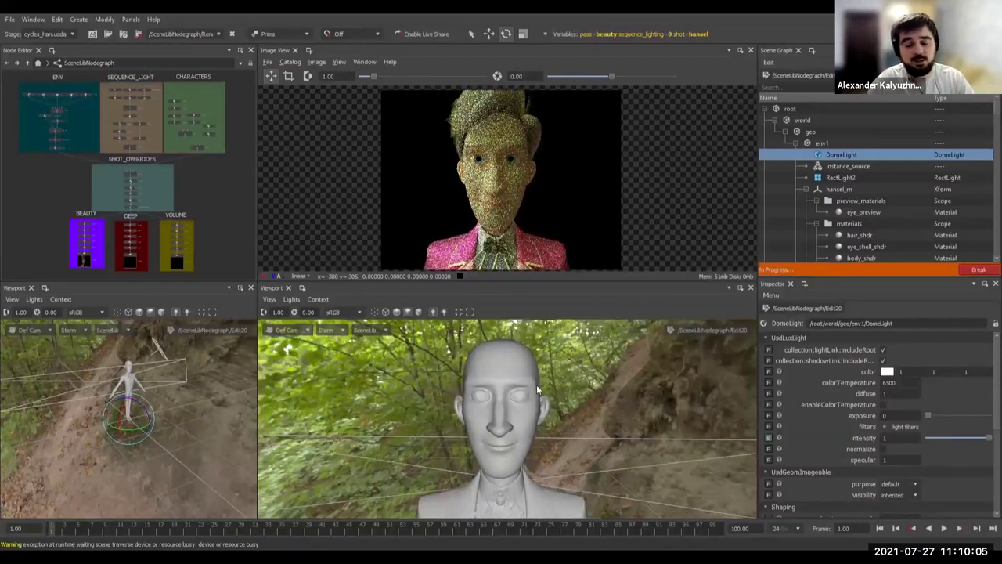
{"action": "scroll", "coordinate": [537, 384], "scroll_direction": "down", "scroll_amount": 1}
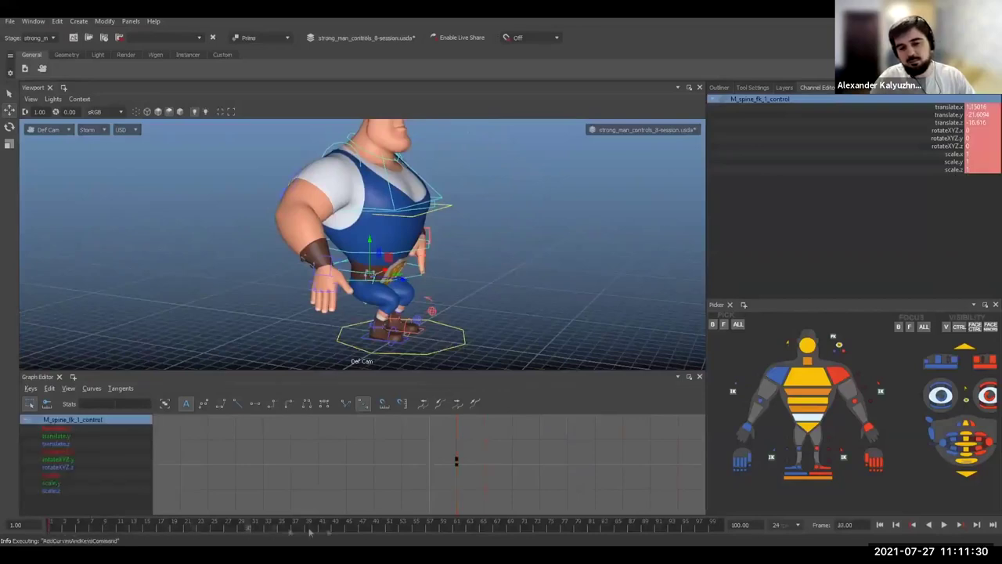
Move to a later frame, raise M_spine_fk_1_control on the strong man rig to key it, and play back the animation
{"action": "left_click_drag", "start_coordinate": [361, 531], "coordinate": [395, 530]}
{"action": "left_click_drag", "start_coordinate": [373, 269], "coordinate": [374, 245]}
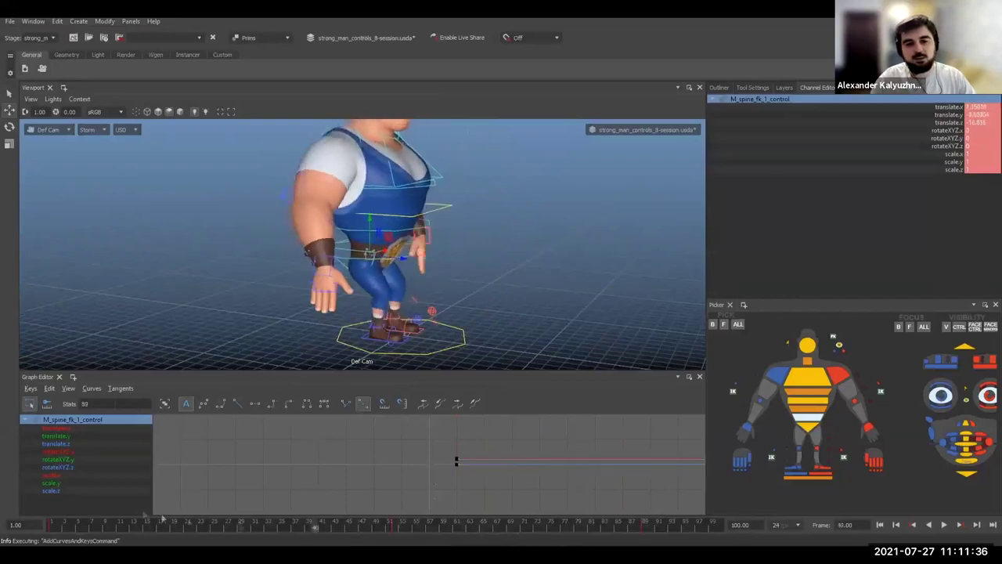
{"action": "left_click_drag", "start_coordinate": [132, 514], "coordinate": [120, 515]}
{"action": "left_click", "coordinate": [944, 526]}
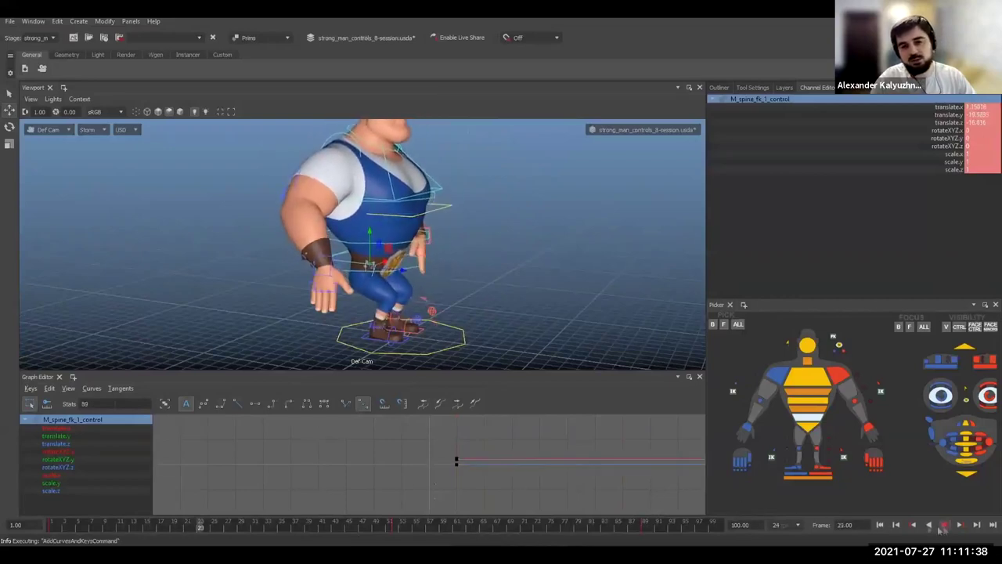
Isolate the spine control's translate.y curve, lower its middle key to about -15.25 near frame 52, and go to frame 54
{"action": "left_click", "coordinate": [78, 438]}
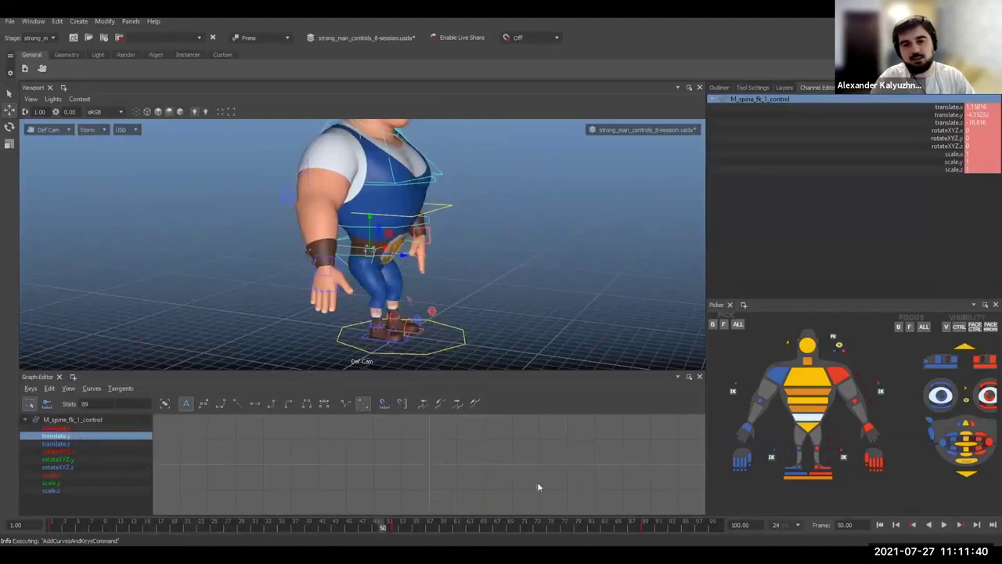
{"action": "left_click", "coordinate": [89, 429]}
{"action": "middle_click_drag", "start_coordinate": [216, 450], "coordinate": [401, 483], "text": "alt"}
{"action": "key", "text": "Down"}
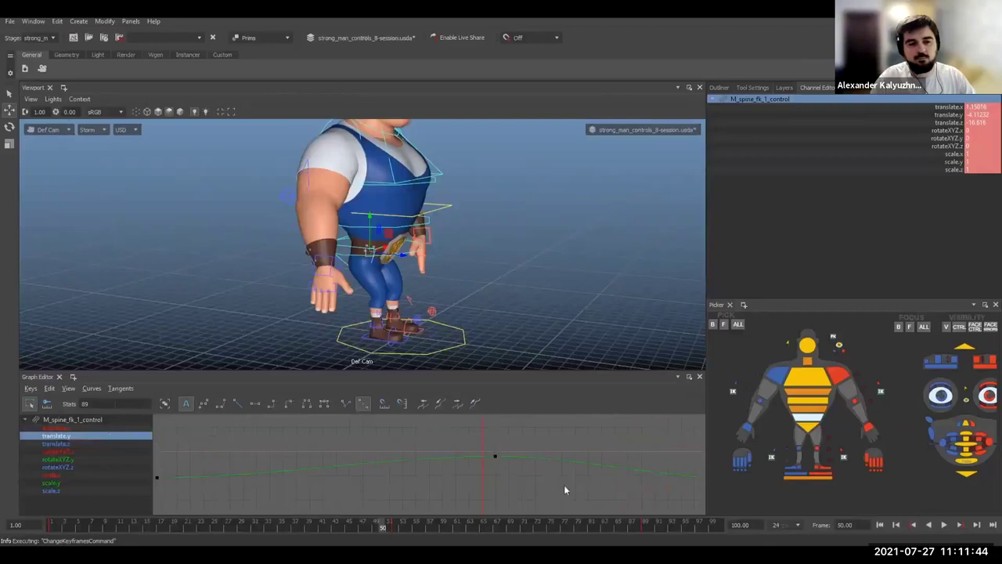
{"action": "middle_click_drag", "start_coordinate": [561, 492], "coordinate": [533, 491], "text": "alt"}
{"action": "left_click_drag", "start_coordinate": [440, 443], "coordinate": [469, 472]}
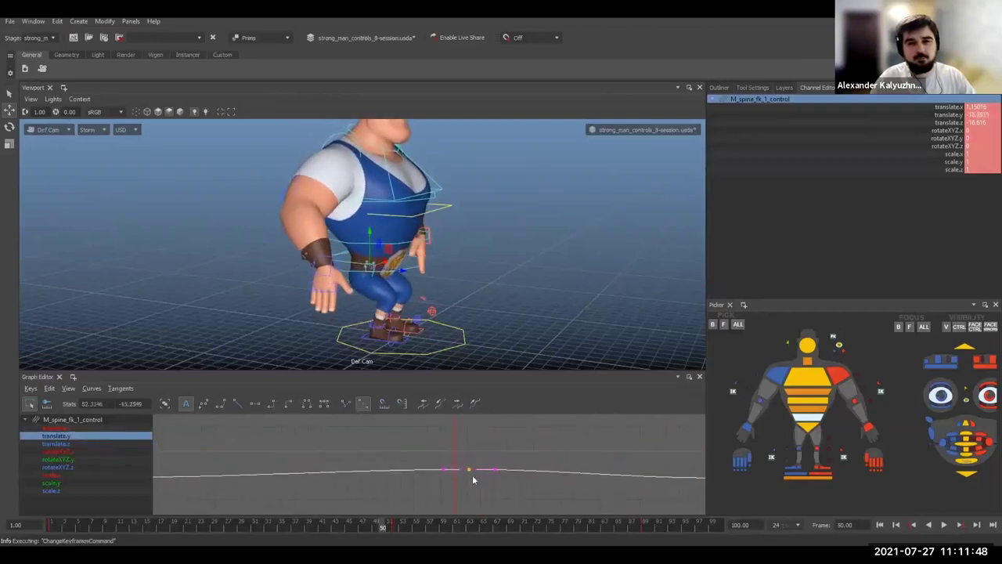
{"action": "left_click", "coordinate": [409, 530]}
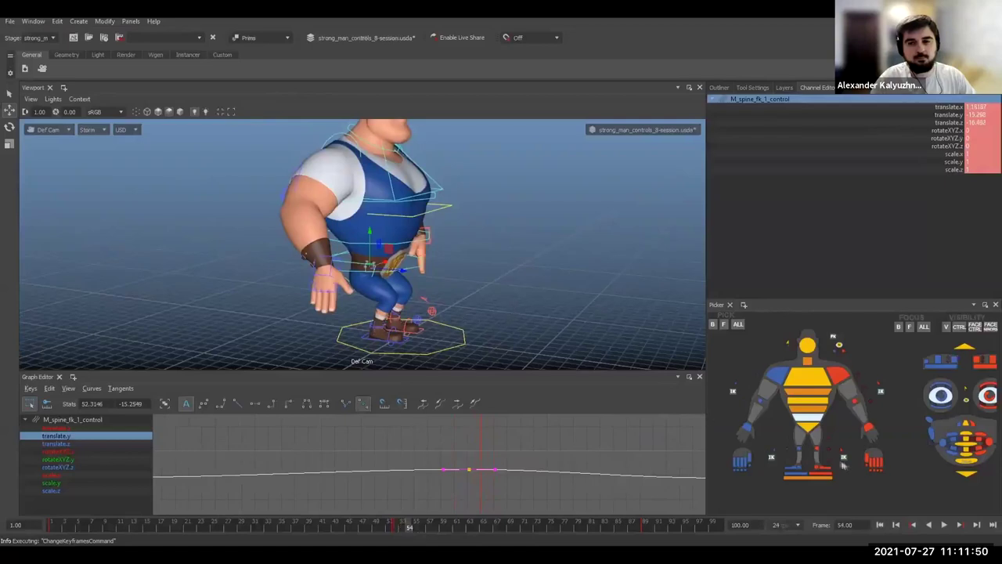
Select L_arm_thumb_control on the strong man rig and rotate the thumb slightly inward
{"action": "left_click", "coordinate": [866, 461]}
{"action": "left_click_drag", "start_coordinate": [515, 258], "coordinate": [462, 271], "text": "alt"}
{"action": "right_click_drag", "start_coordinate": [462, 271], "coordinate": [517, 287], "text": "alt"}
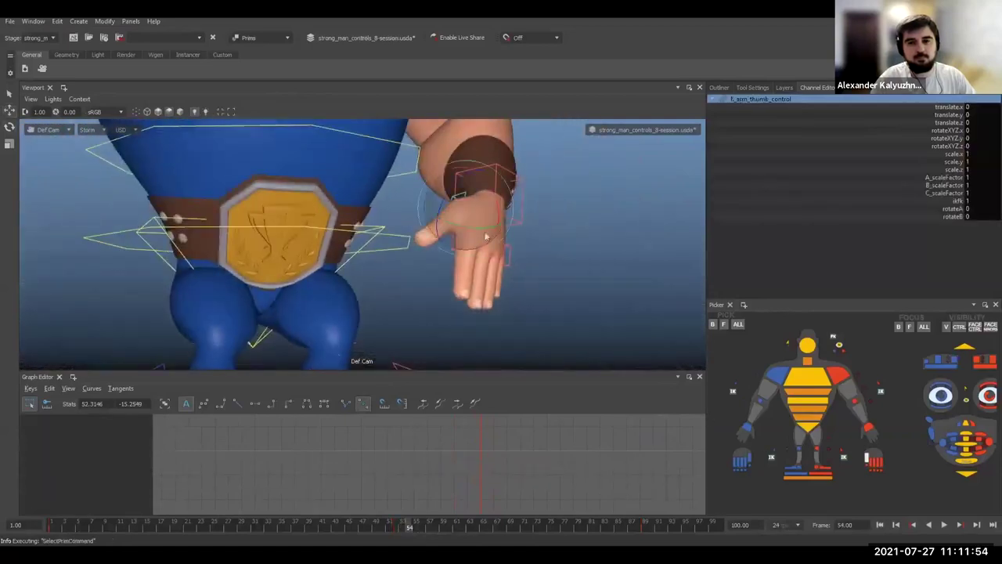
{"action": "key", "text": "e"}
{"action": "left_click_drag", "start_coordinate": [486, 235], "coordinate": [467, 216]}
Increase the thumb control's rotateA and rotateB values to bend the thumb joints, and rotate the thumb further toward the palm
{"action": "left_click", "coordinate": [943, 209]}
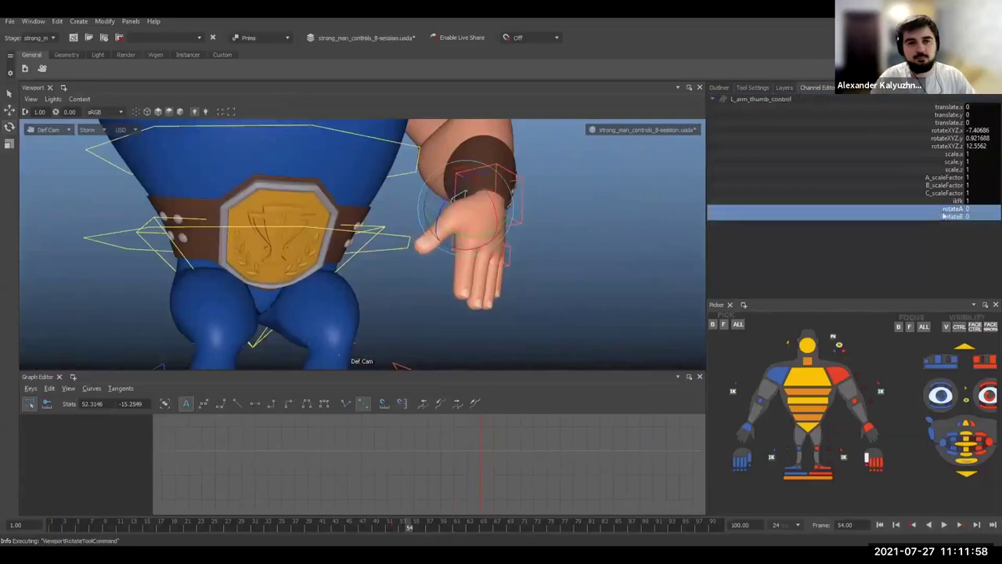
{"action": "mouse_move", "coordinate": [944, 214]}
{"action": "middle_mouse_down"}
{"action": "mouse_move", "coordinate": [955, 228]}
{"action": "mouse_move", "coordinate": [958, 213]}
{"action": "middle_mouse_up"}
{"action": "mouse_move", "coordinate": [970, 215]}
{"action": "middle_mouse_down"}
{"action": "mouse_move", "coordinate": [988, 216]}
{"action": "mouse_move", "coordinate": [954, 222]}
{"action": "mouse_move", "coordinate": [978, 224]}
{"action": "middle_mouse_up"}
{"action": "left_click", "coordinate": [949, 203]}
{"action": "left_click", "coordinate": [946, 217]}
{"action": "left_click_drag", "start_coordinate": [472, 237], "coordinate": [483, 233]}
{"action": "key", "text": "q"}
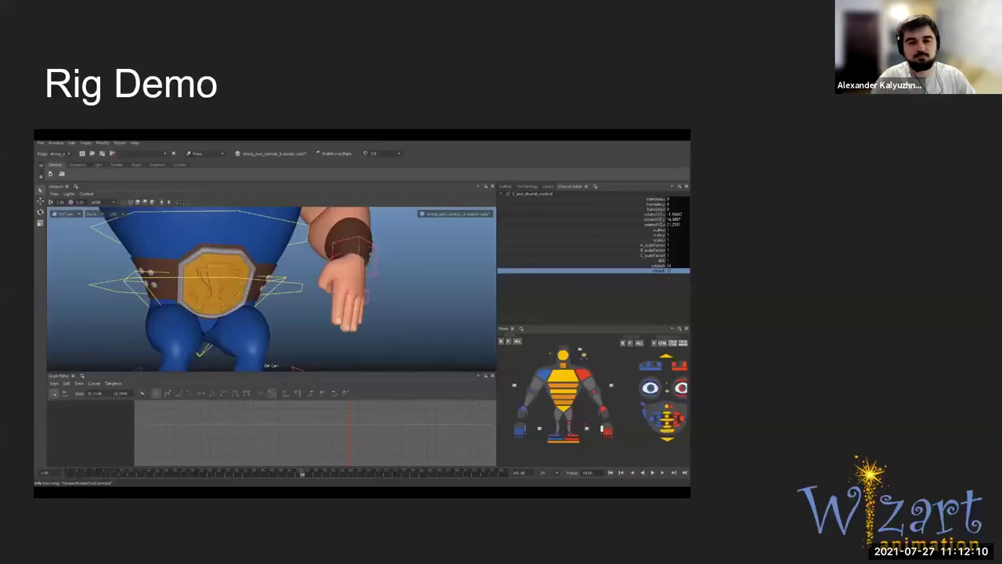